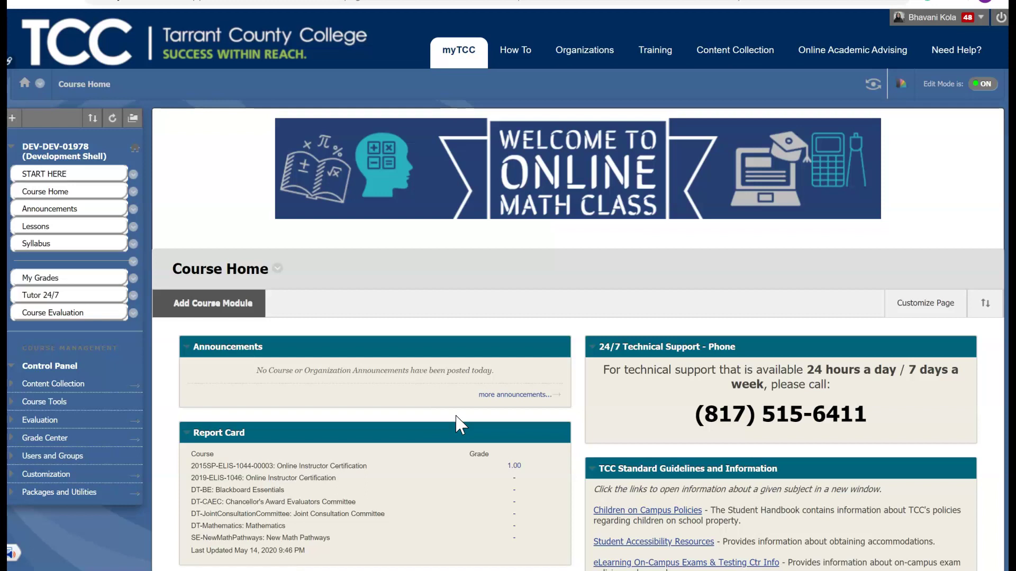
Step: Add a new GoReact item to the Lessons page through Build Content
left_click(41, 233)
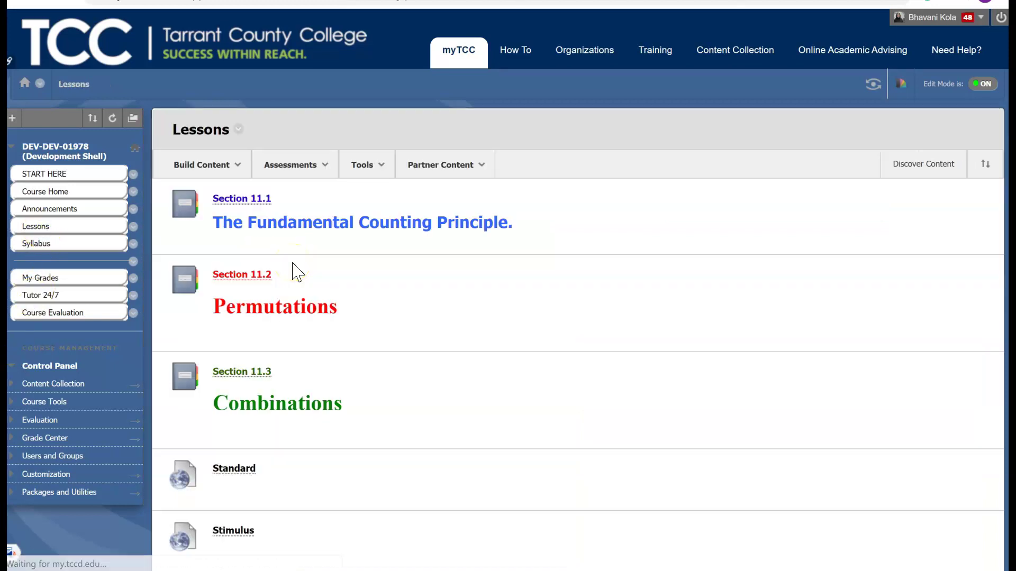
left_click(226, 167)
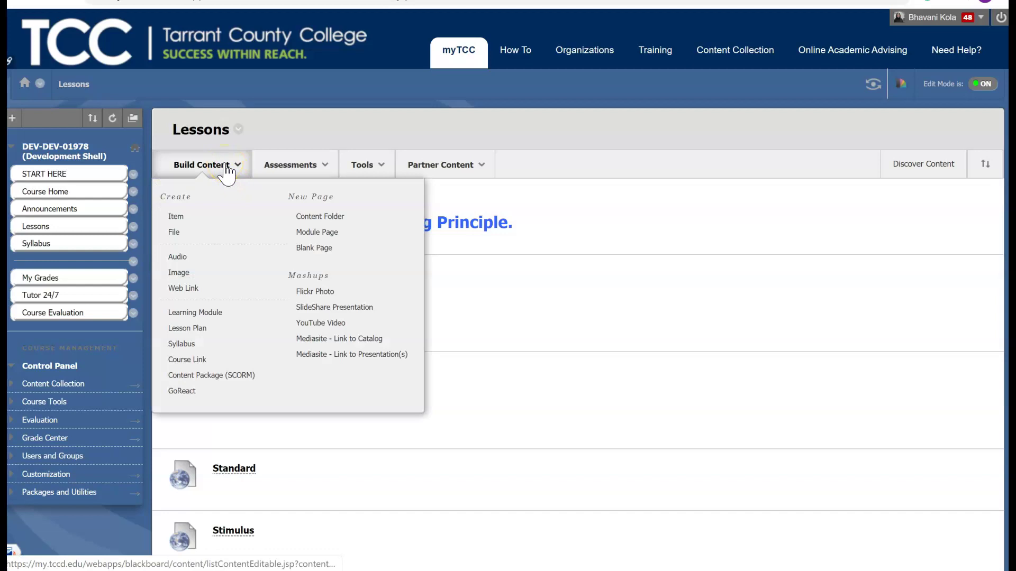
left_click(195, 274)
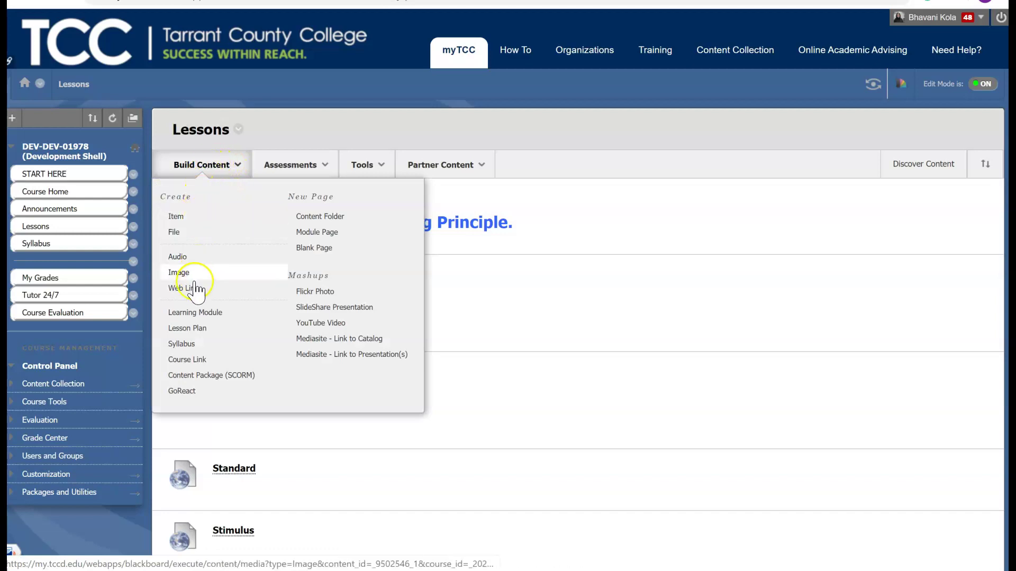
left_click(185, 392)
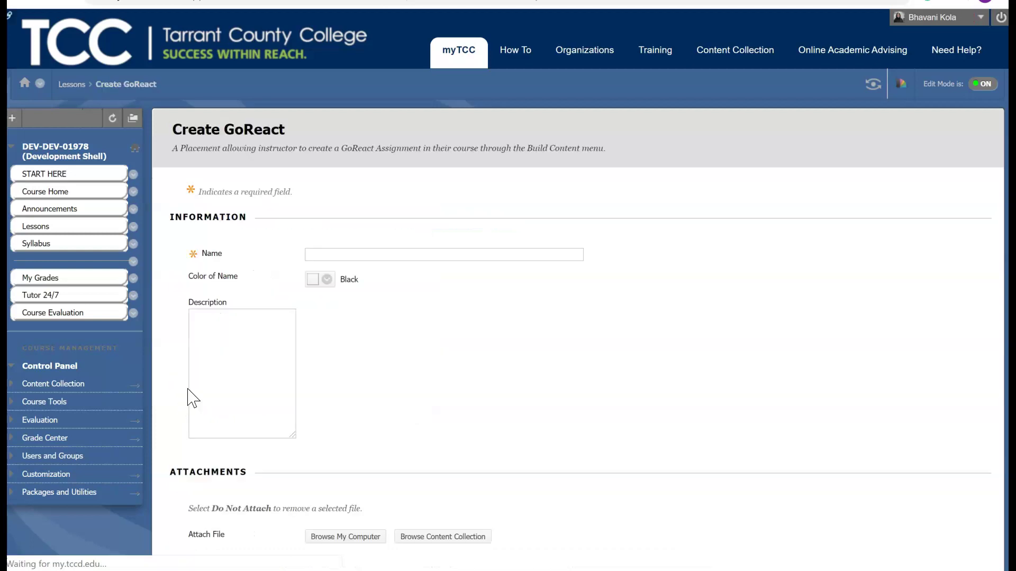
Step: Name the GoReact item iNTRO and scroll down to the Grading options
left_click(363, 256)
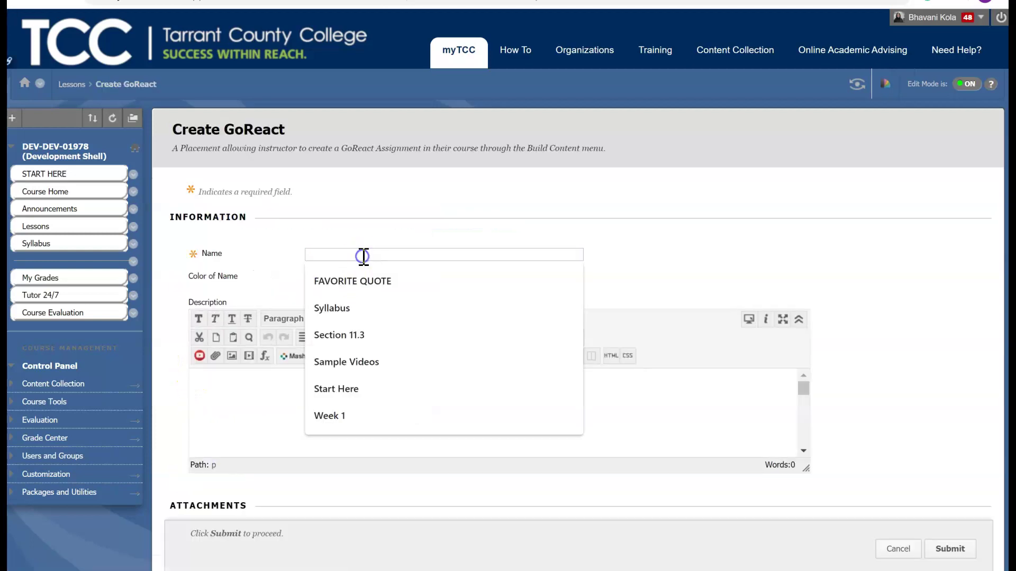
type("iNTRO")
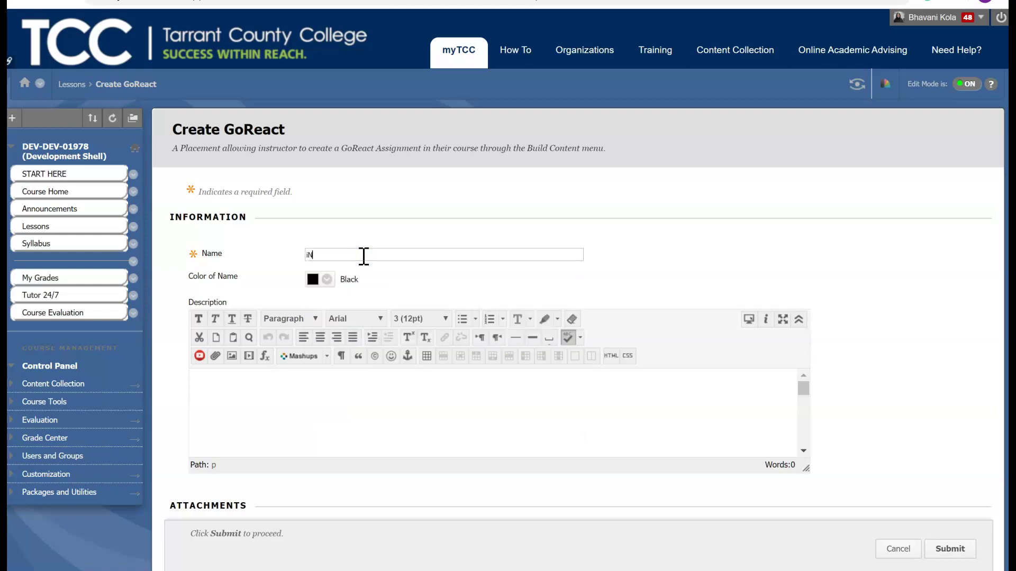
left_click(261, 389)
left_click(335, 415)
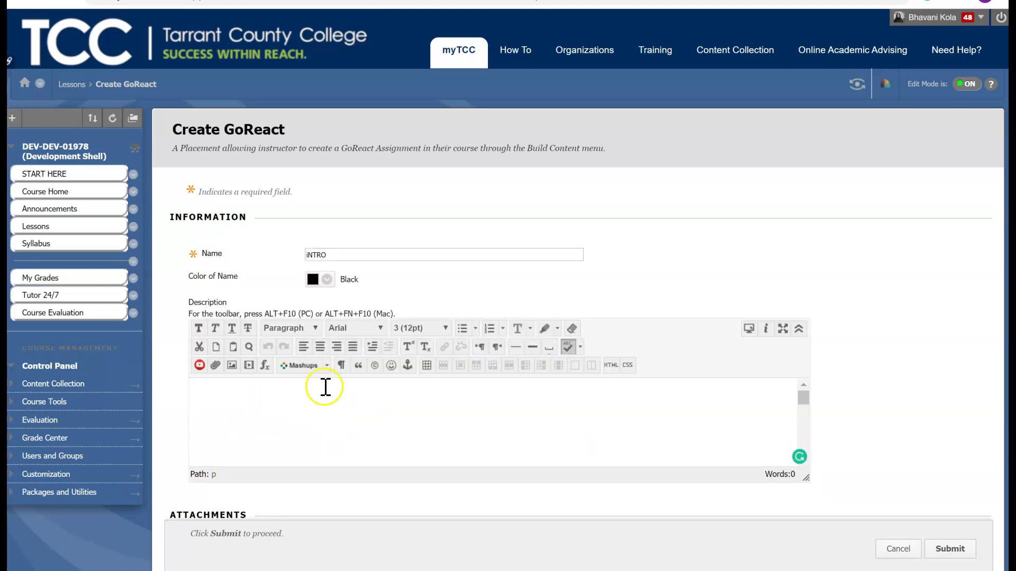
scroll(312, 377, "down", 1)
scroll(312, 377, "down", 1)
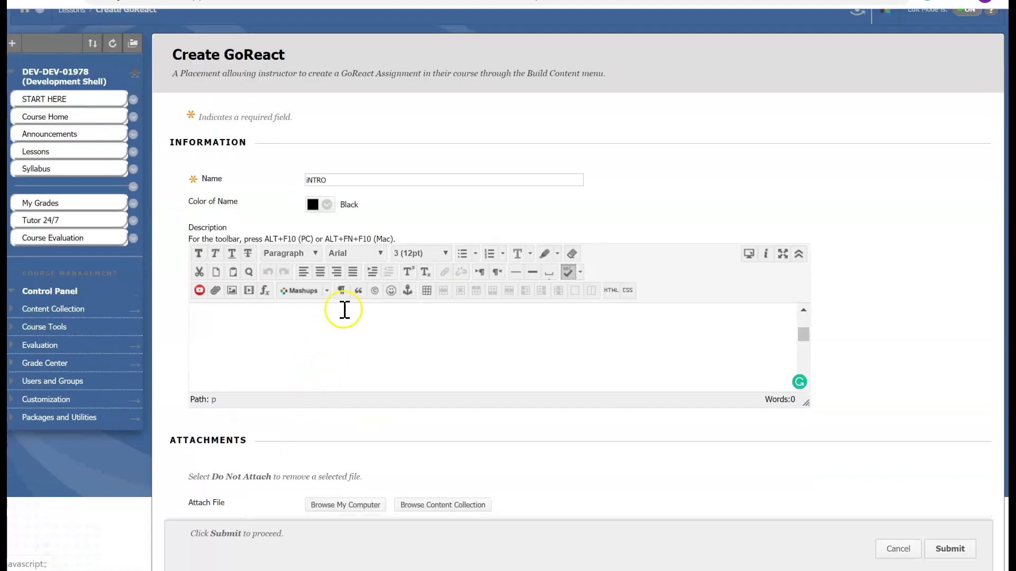
scroll(397, 342, "down", 1)
scroll(397, 342, "down", 1)
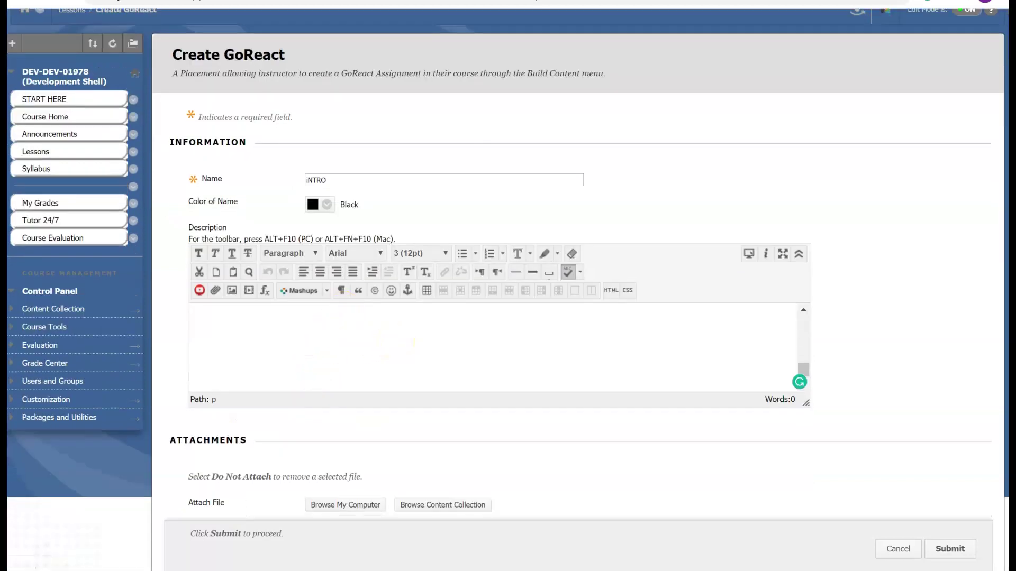
scroll(413, 371, "down", 2)
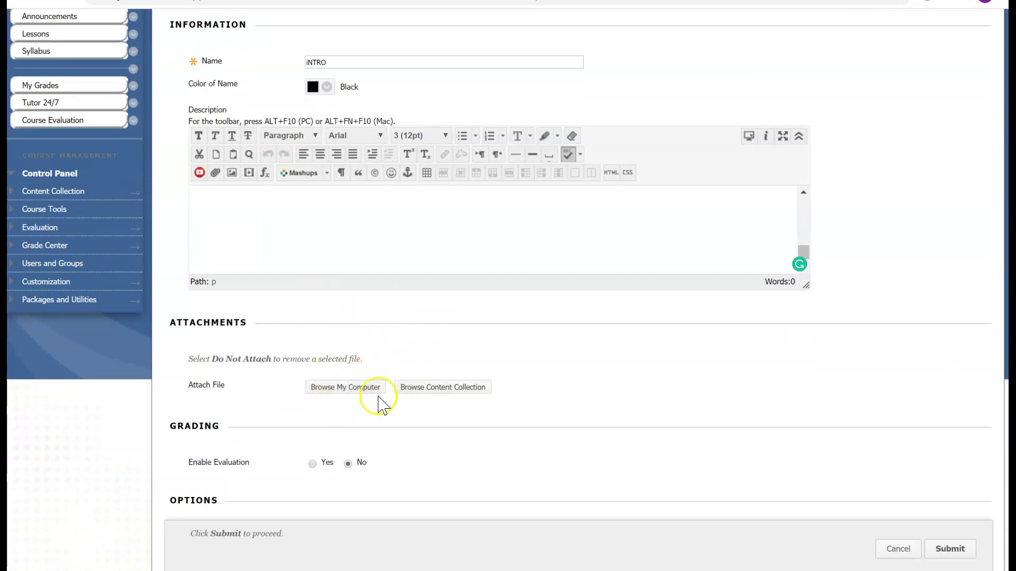
scroll(394, 365, "down", 2)
scroll(394, 365, "down", 1)
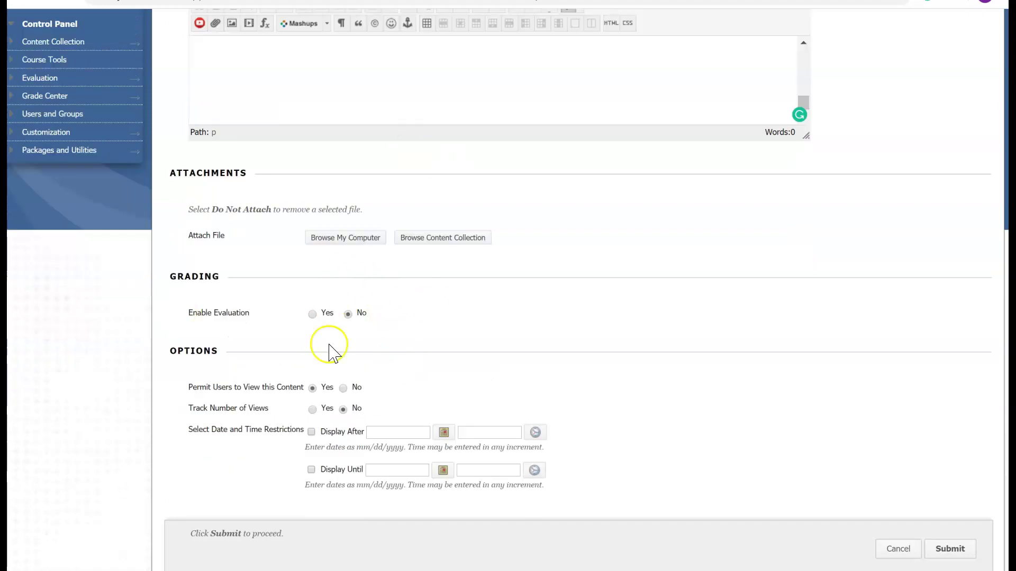
Step: Enable evaluation with 10 points possible and submit the iNTRO item
left_click(313, 316)
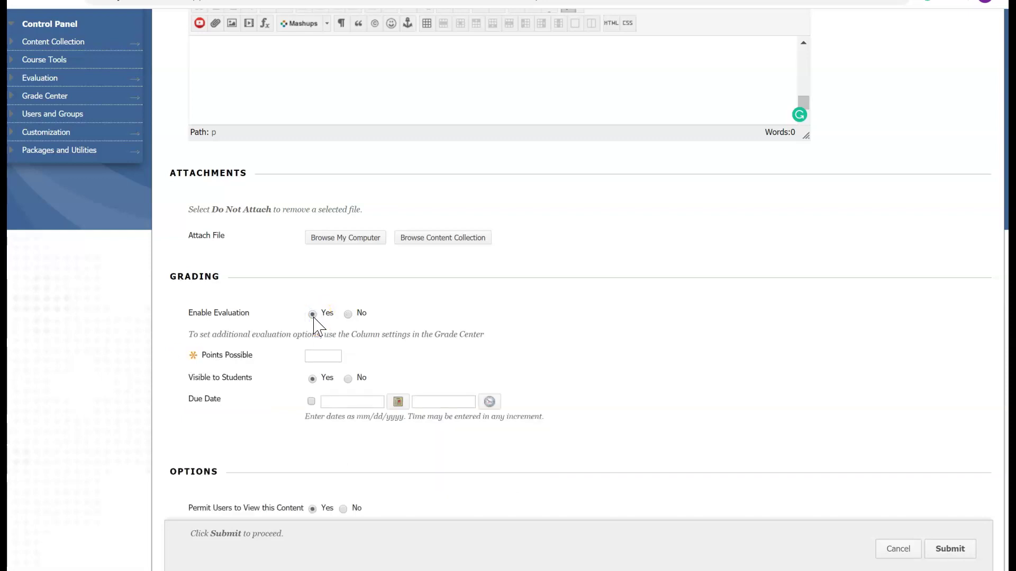
left_click(319, 356)
type("10")
left_click(318, 356)
left_click(334, 353)
scroll(397, 356, "down", 3)
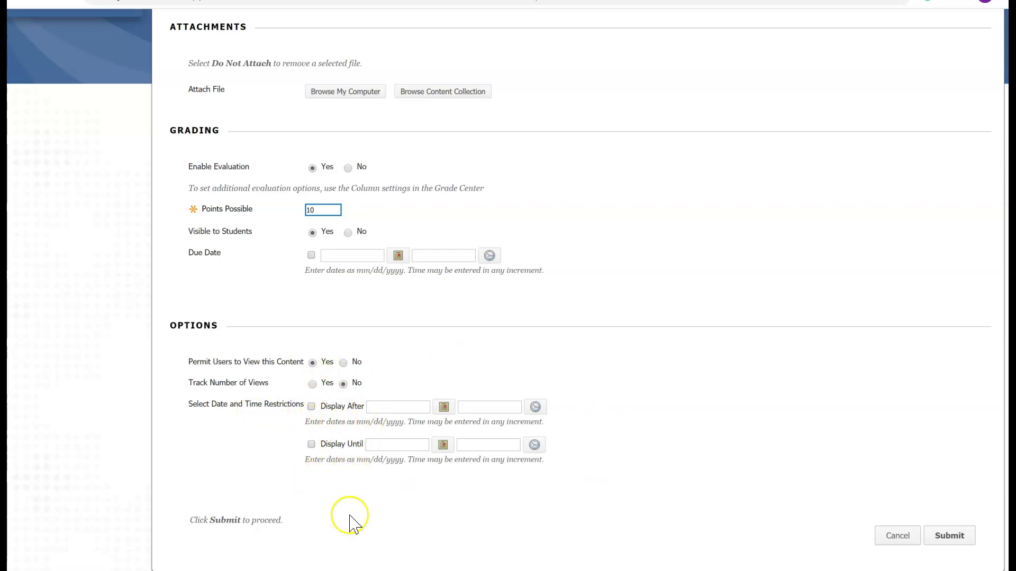
left_click(943, 540)
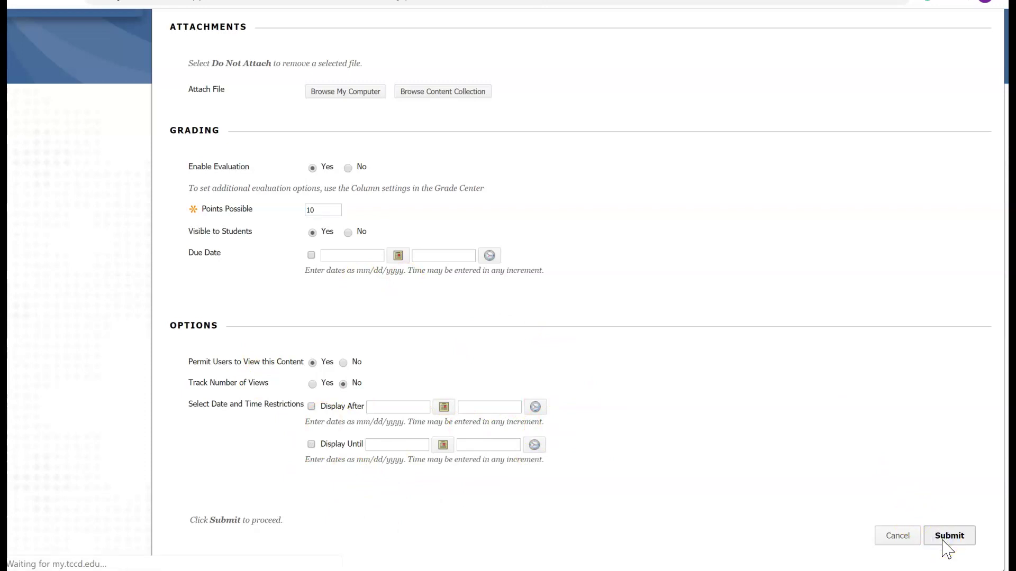
Step: Open the iNTRO link from Lessons and list GoReact's assignment types
scroll(537, 446, "down", 3)
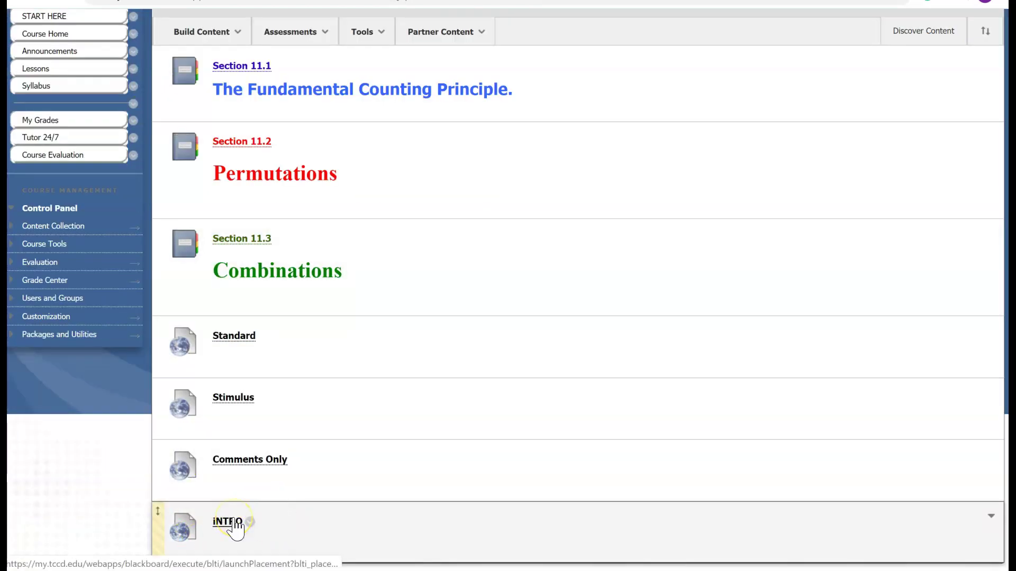
left_click(234, 523)
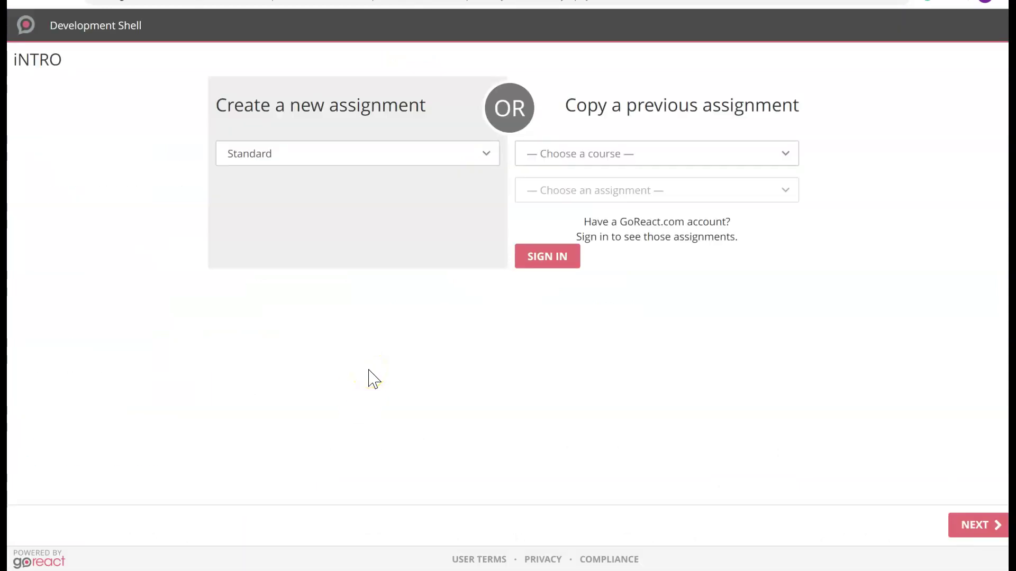
left_click(491, 165)
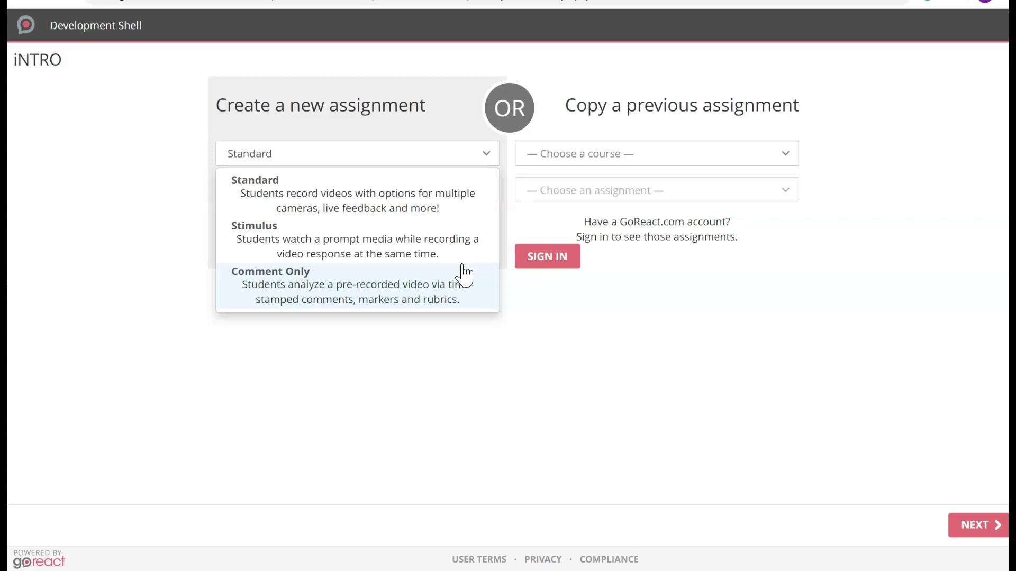
Step: Make iNTRO a Standard assignment with Open Peer Review privacy
left_click(370, 207)
left_click(972, 533)
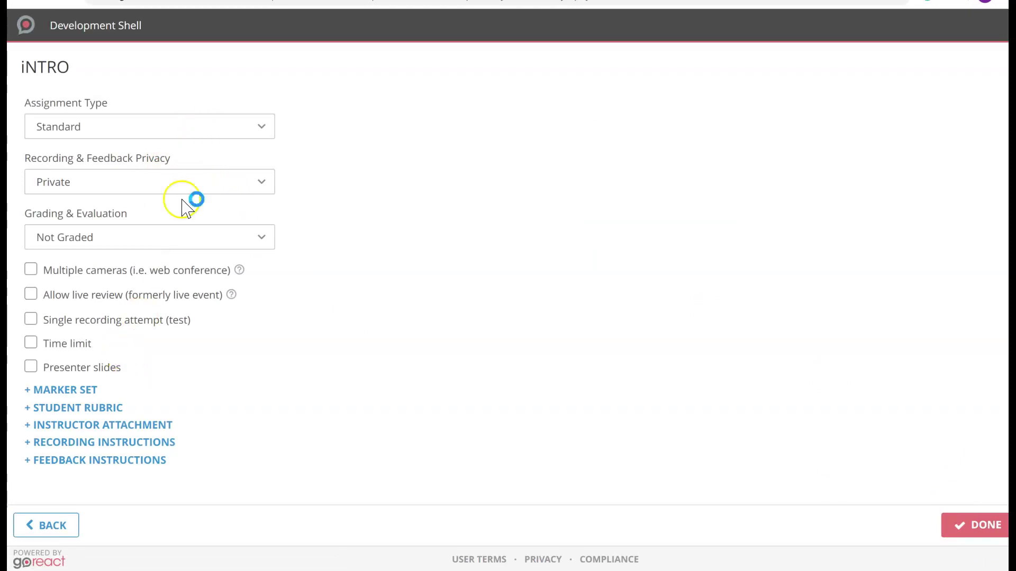
left_click(148, 195)
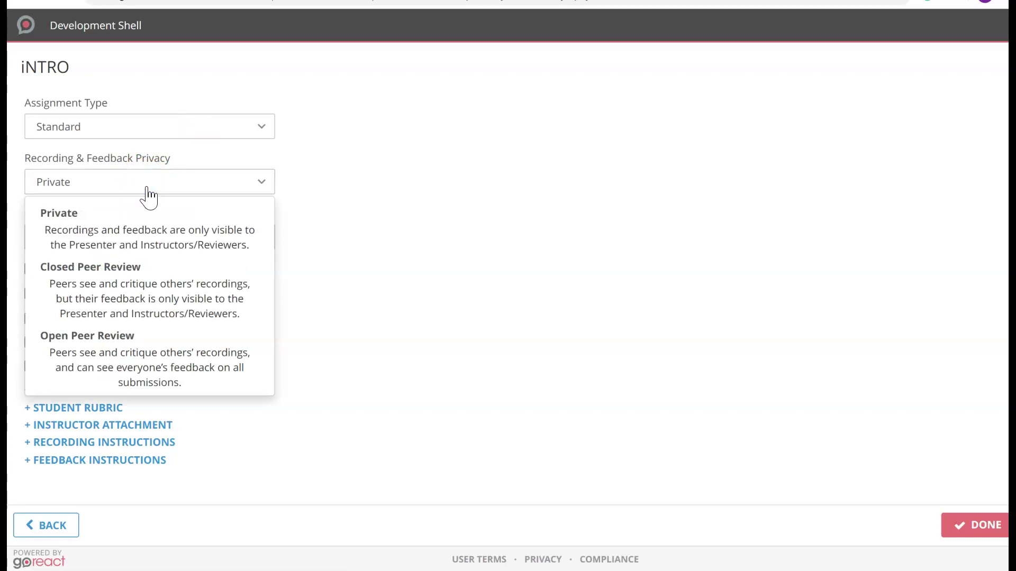
left_click(126, 233)
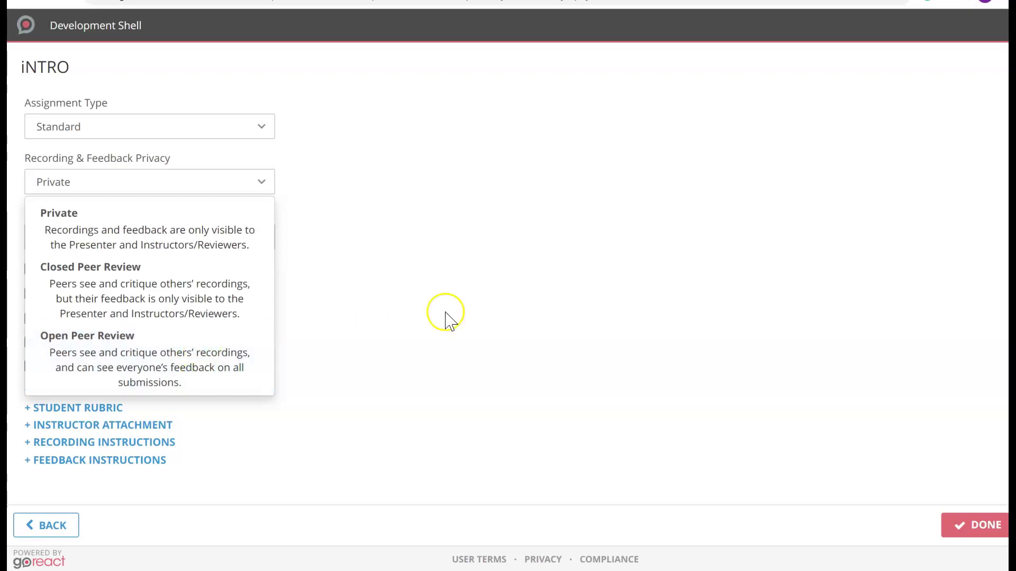
left_click(201, 354)
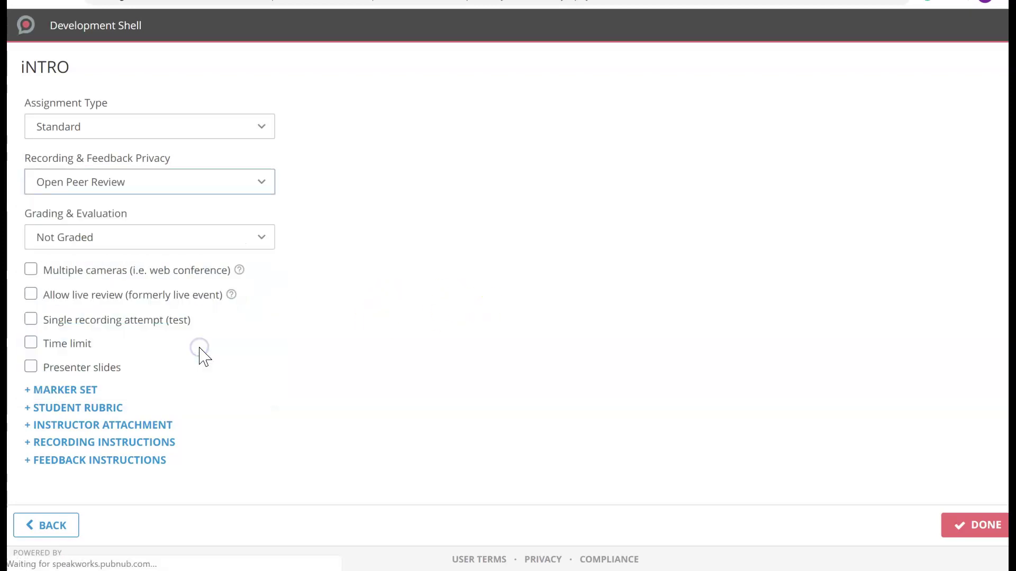
Step: Set grading to Points with 10 possible, then switch to Instructor Rubric
left_click(212, 244)
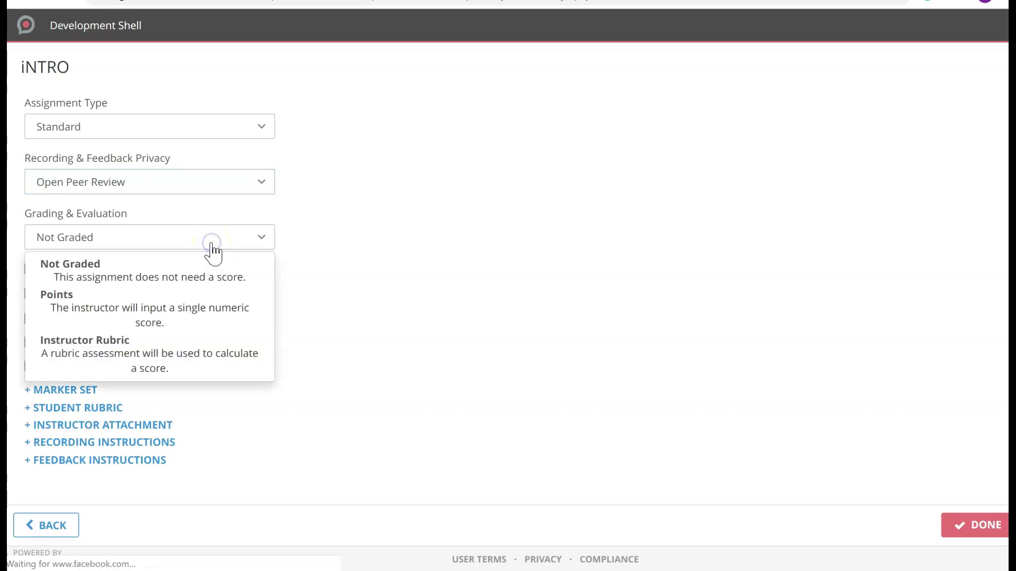
left_click(171, 316)
left_click(240, 241)
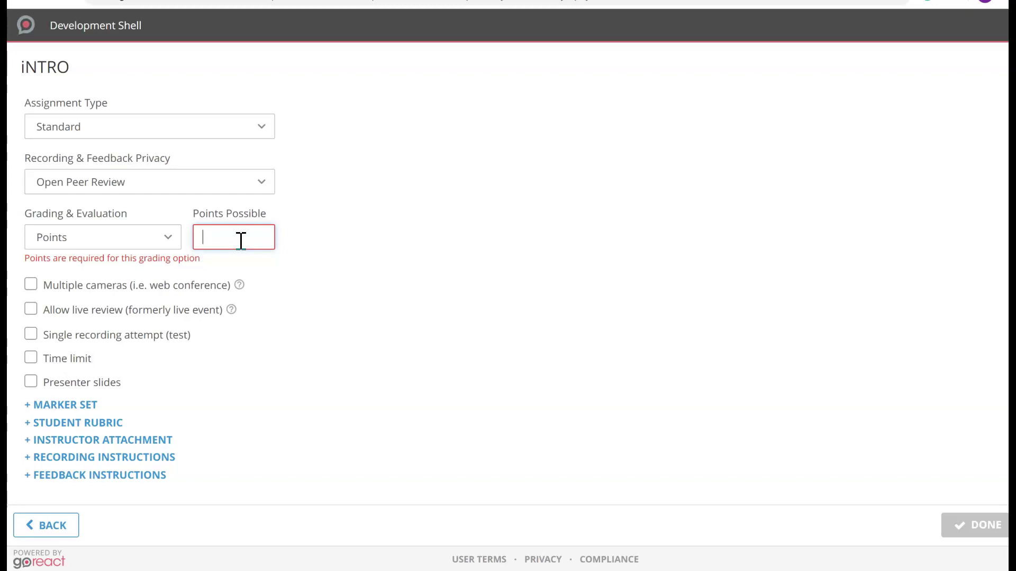
type("1")
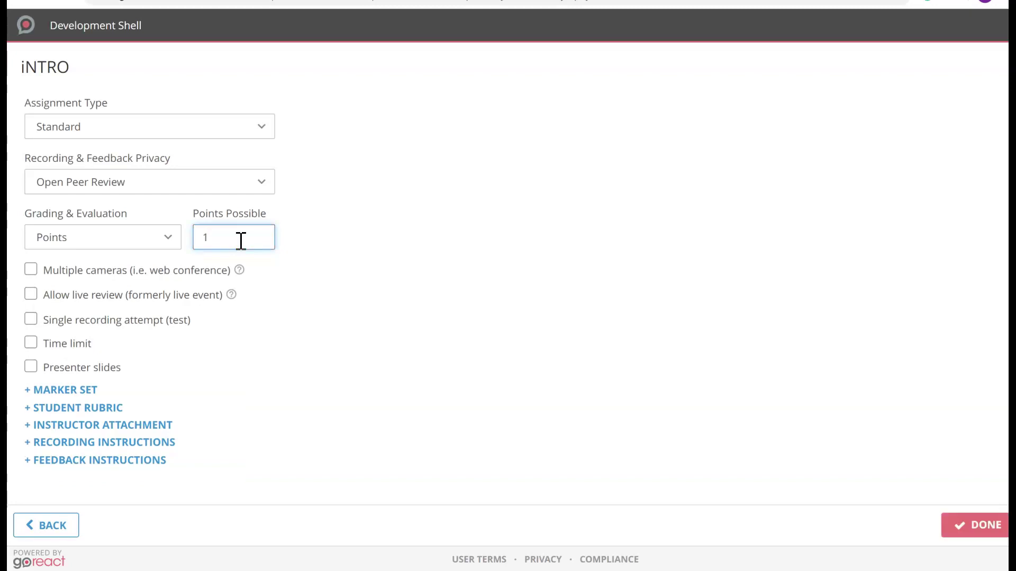
key("BackSpace")
type("10")
left_click(173, 242)
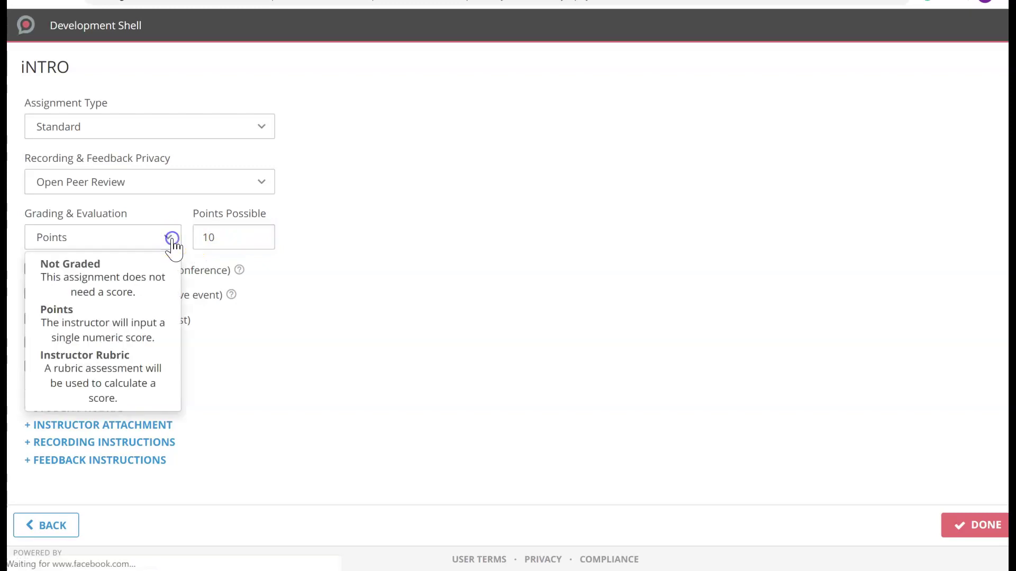
left_click(82, 356)
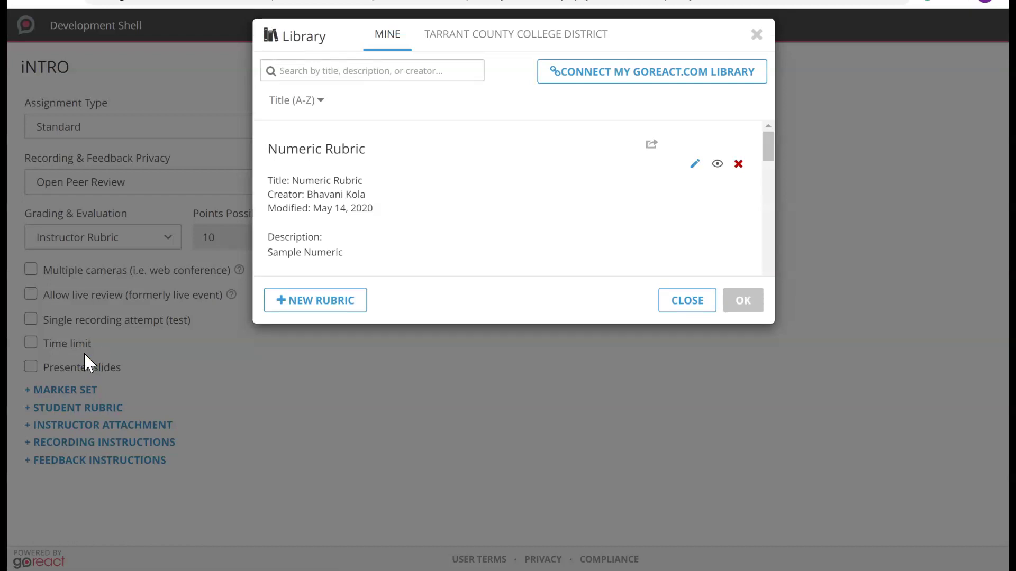
Step: Start a new rubric, add a 10-point item, then remove it
scroll(537, 175, "down", 5)
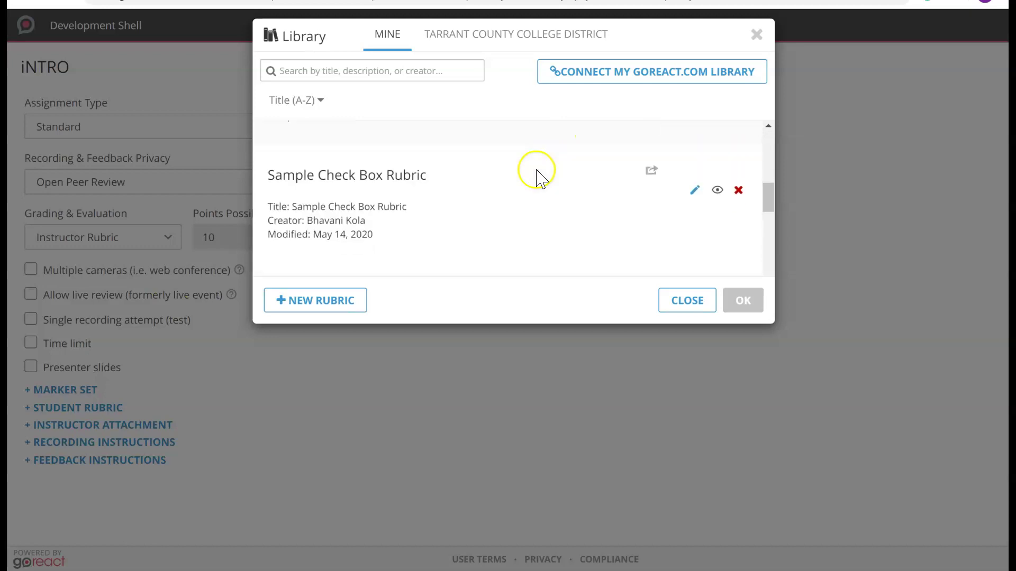
left_click(335, 303)
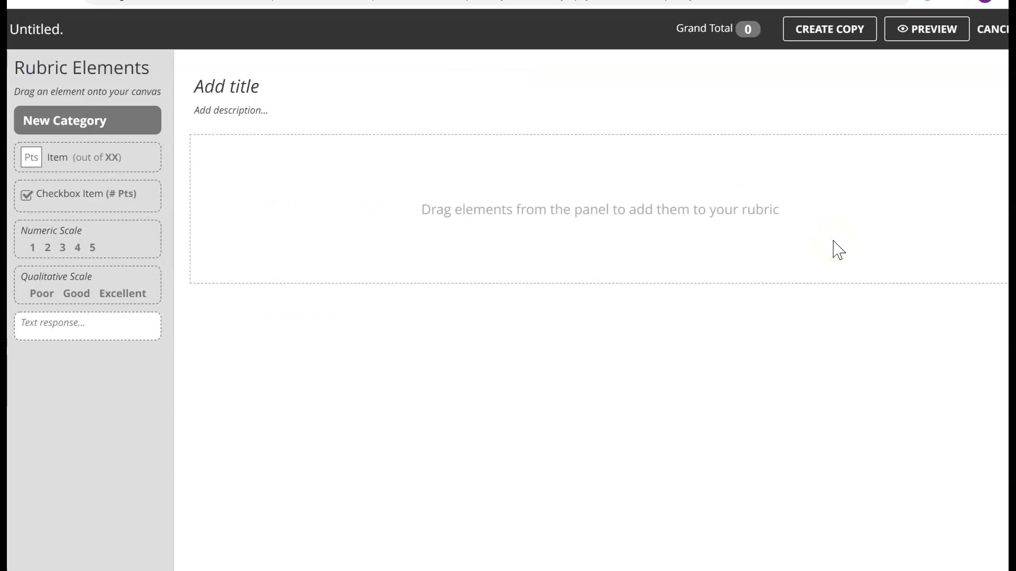
left_click_drag(47, 154, 325, 179)
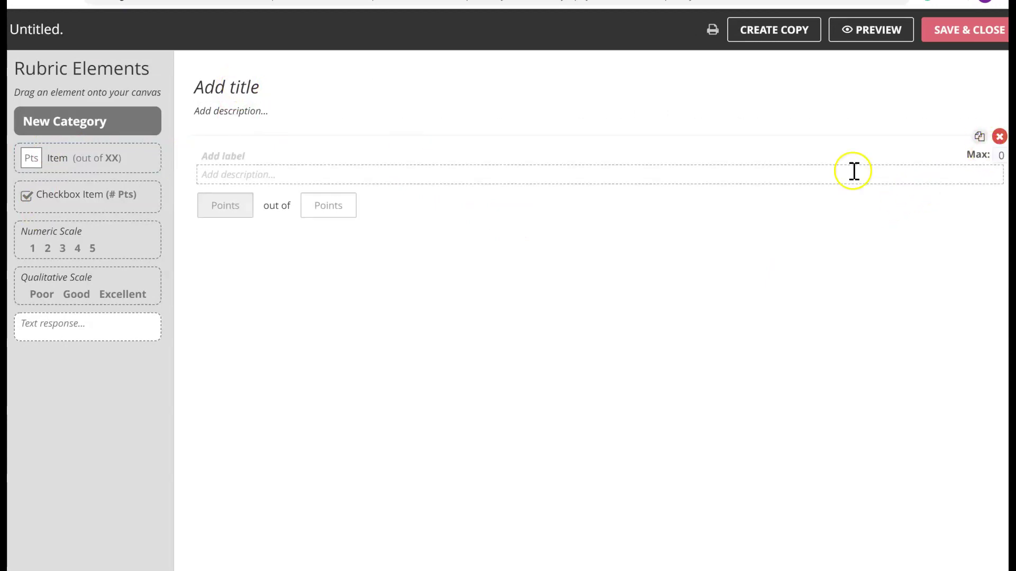
left_click(327, 205)
type("10")
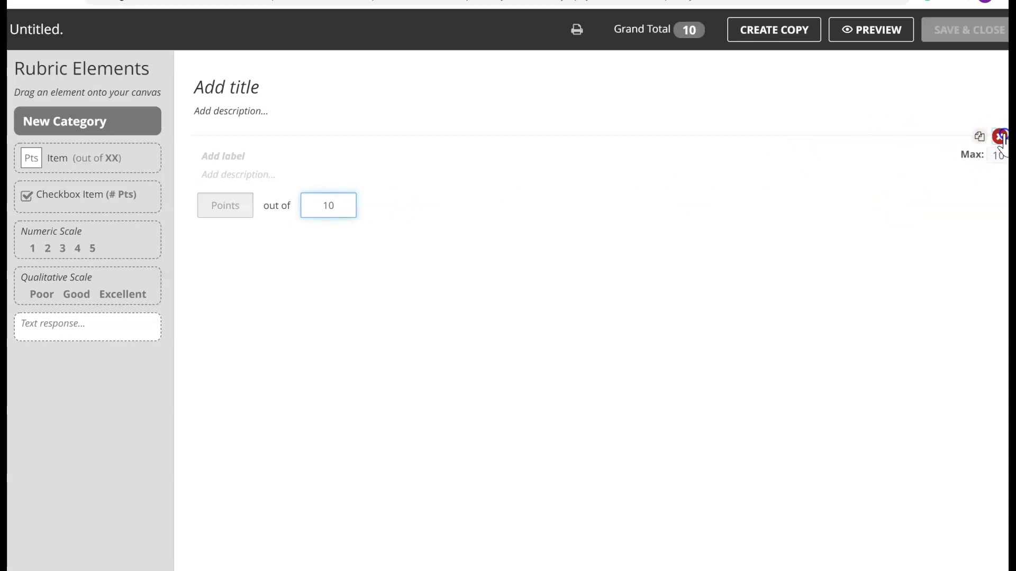
left_click(1000, 137)
Step: Add three checkbox items to the rubric, giving one 2 points
left_click_drag(82, 197, 251, 171)
left_click_drag(68, 219, 263, 275)
left_click_drag(82, 204, 242, 212)
left_click(253, 209)
left_click(252, 300)
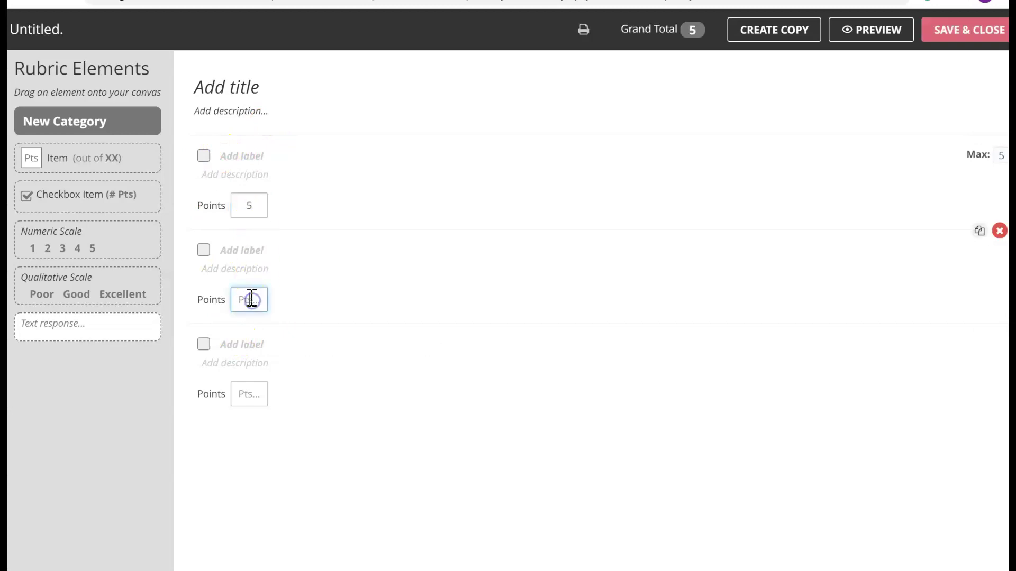
type("2")
left_click(253, 394)
left_click(732, 373)
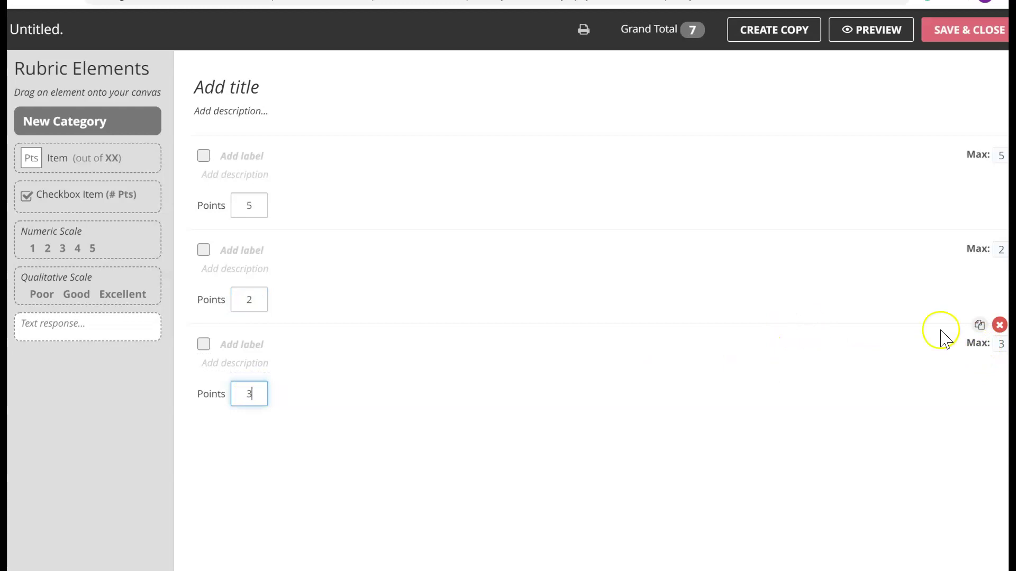
Step: Label the first two items EYE and HA, then delete all three items
left_click(248, 154)
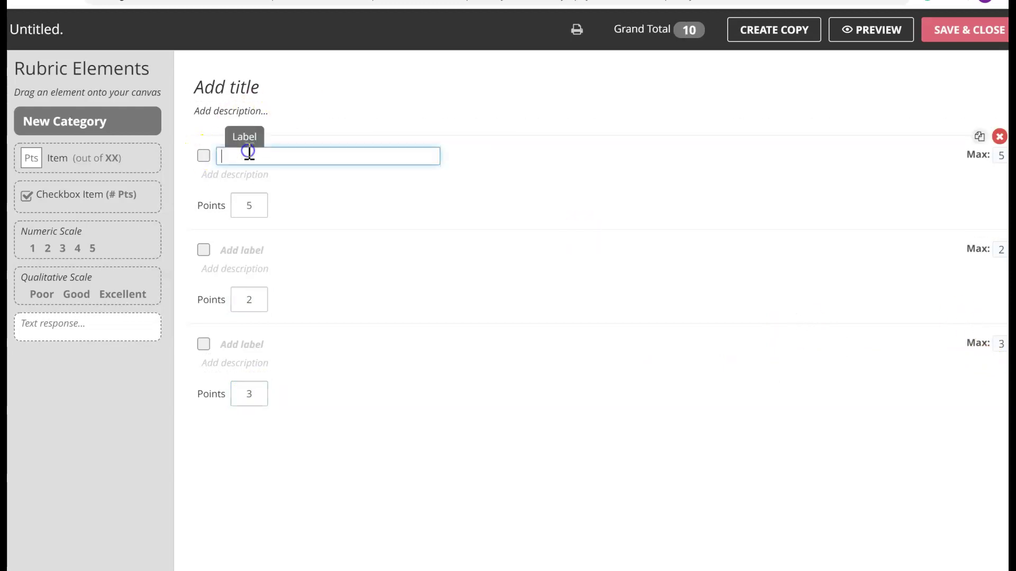
type("EYE")
left_click(255, 249)
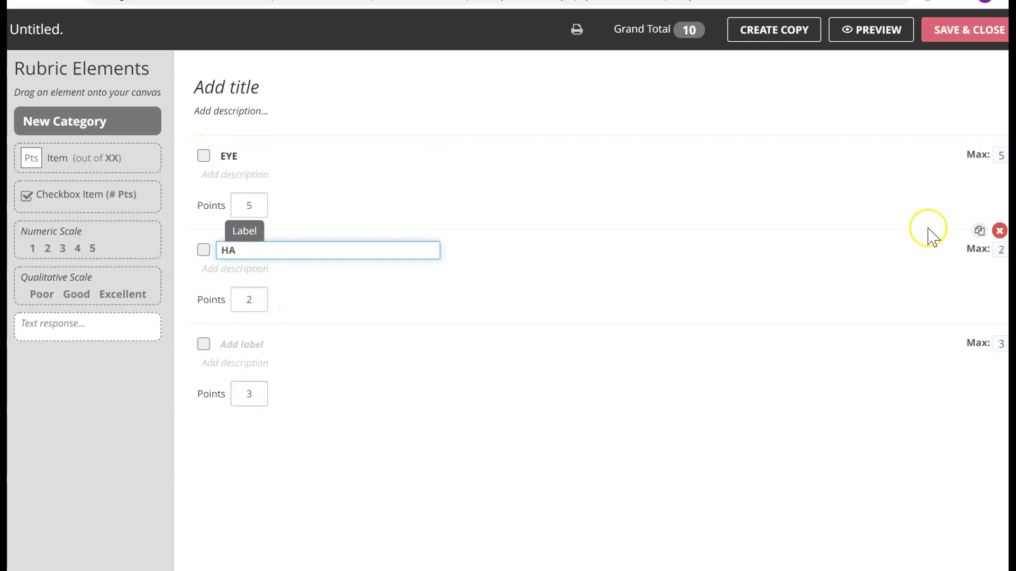
left_click(998, 137)
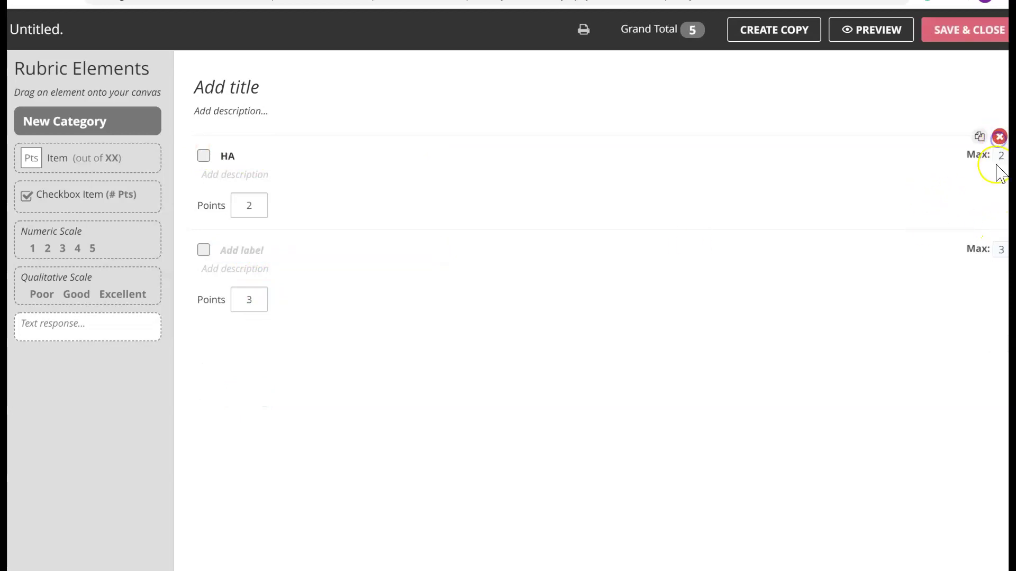
left_click(999, 137)
left_click(999, 137)
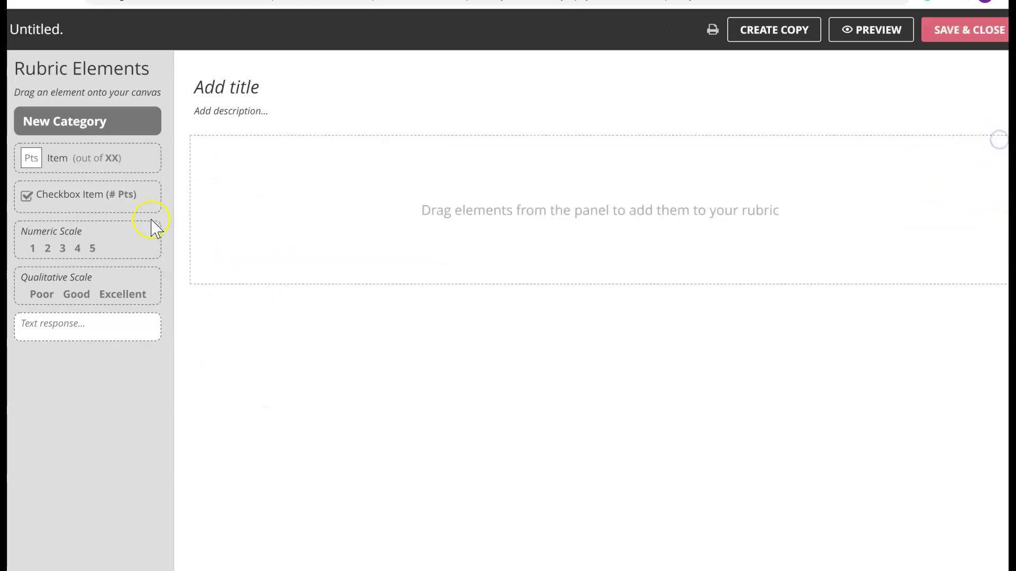
Step: Add a 1–5 numeric scale and title its first three levels E, H and V
left_click_drag(79, 233, 395, 194)
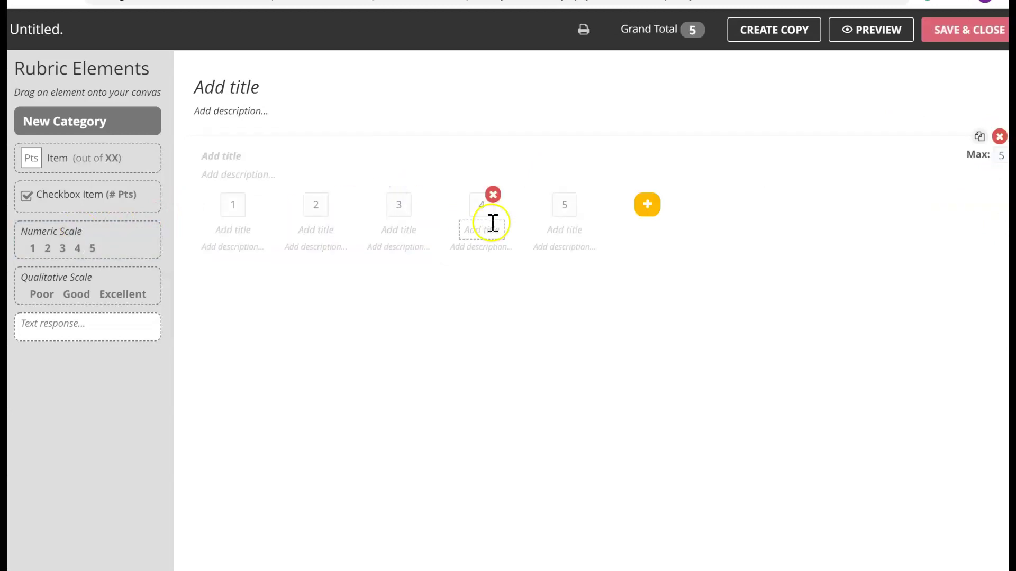
left_click(233, 229)
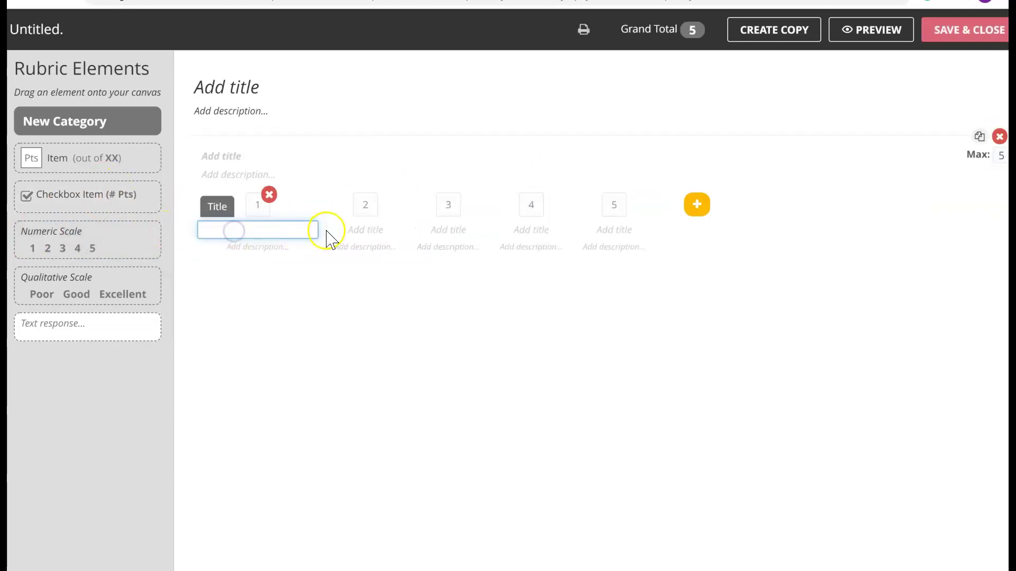
left_click(353, 228)
left_click(231, 230)
type("E")
left_click(370, 230)
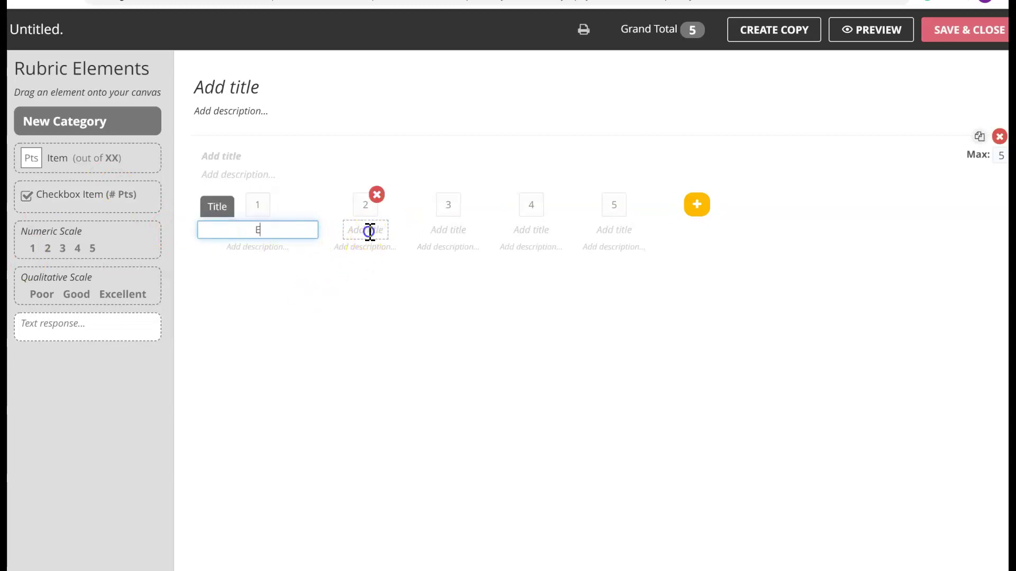
type("H")
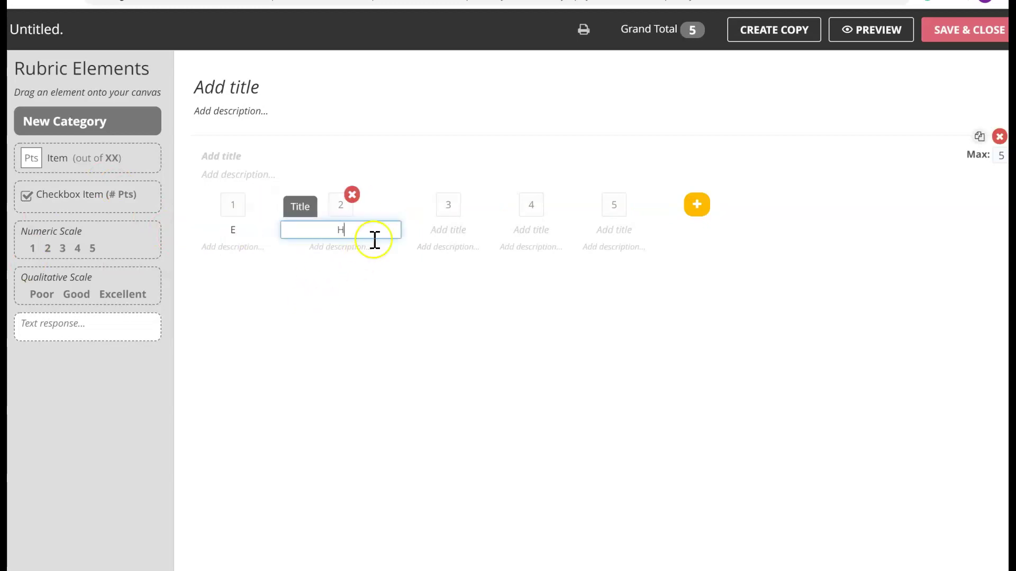
left_click(460, 230)
type("V")
left_click(426, 333)
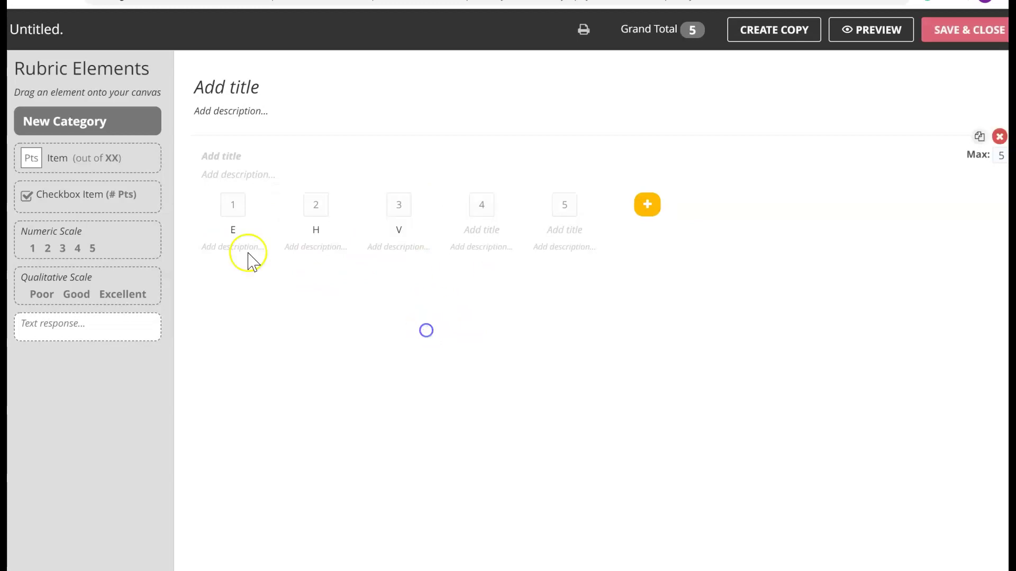
Step: Try adding and deleting scale levels, then delete the whole numeric scale category
left_click(239, 205)
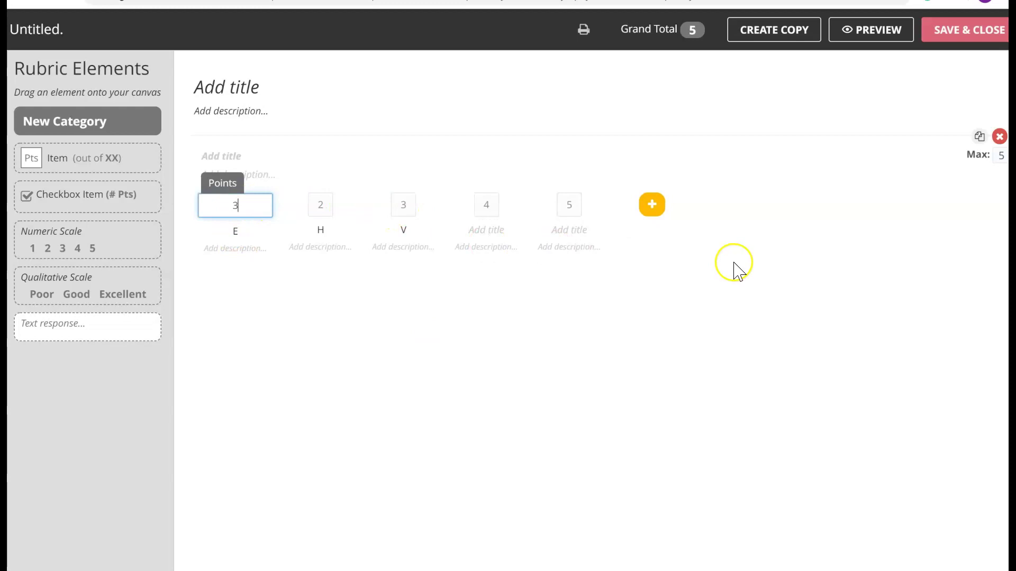
left_click(652, 205)
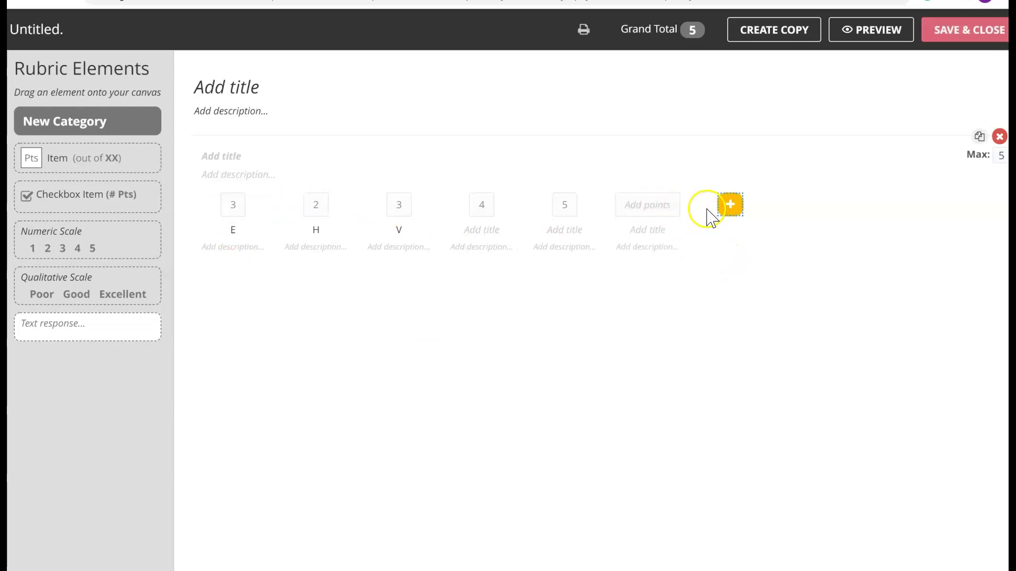
left_click(677, 197)
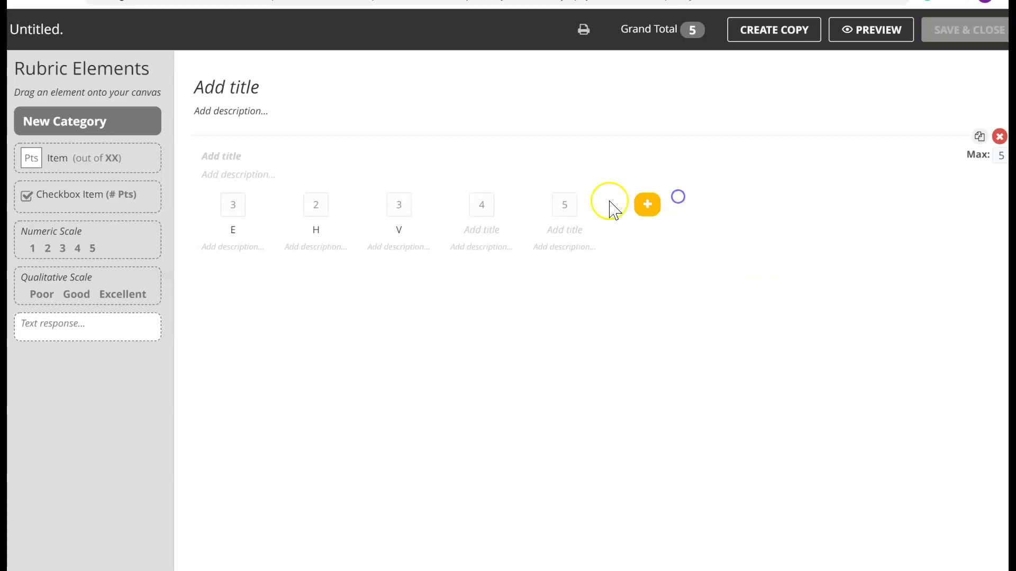
left_click(574, 196)
left_click(998, 138)
Step: Test a qualitative scale with Fair renamed GREAT at 10 points, and a text response block, deleting both
left_click_drag(70, 297, 496, 268)
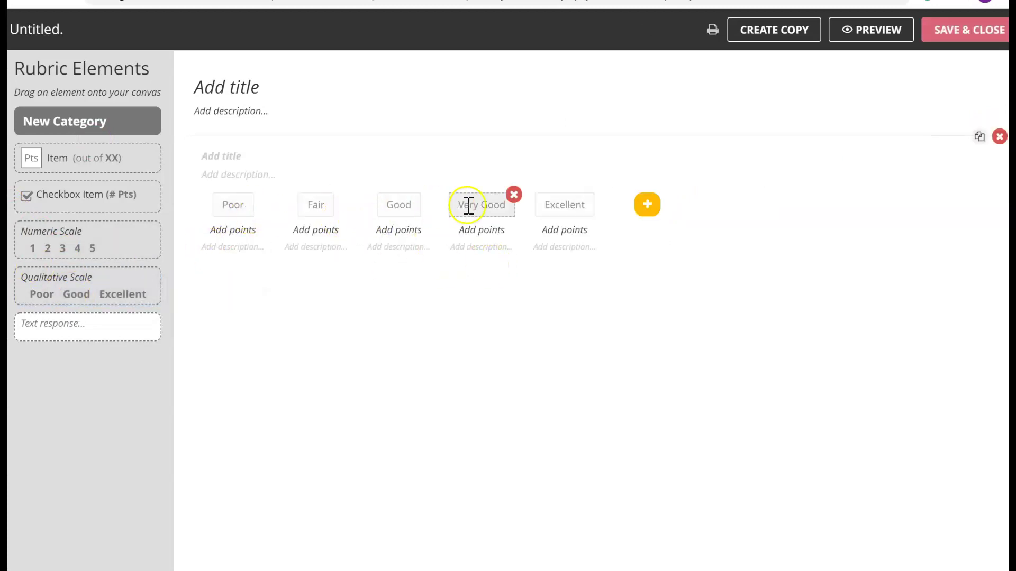
left_click(327, 206)
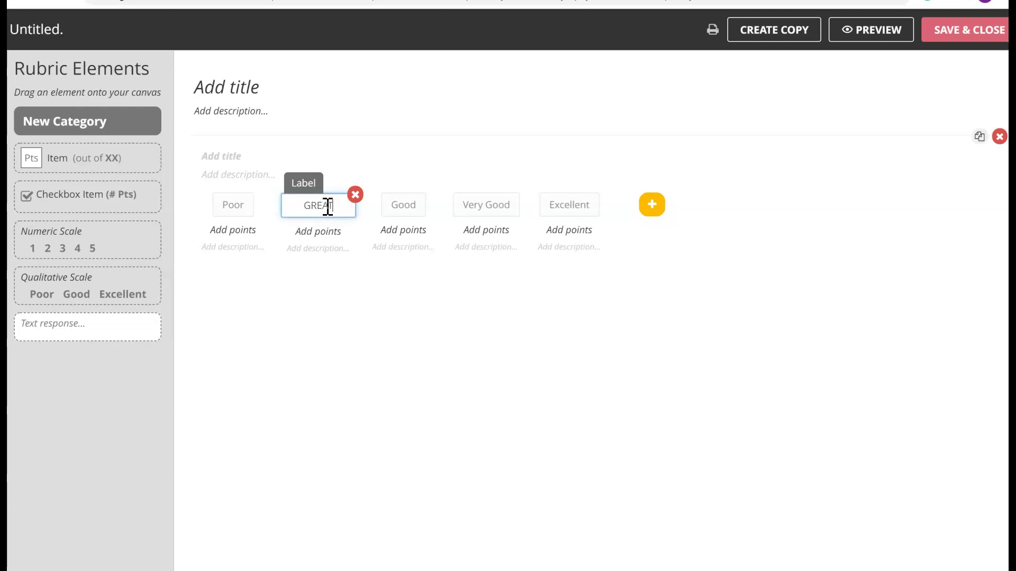
left_click(400, 333)
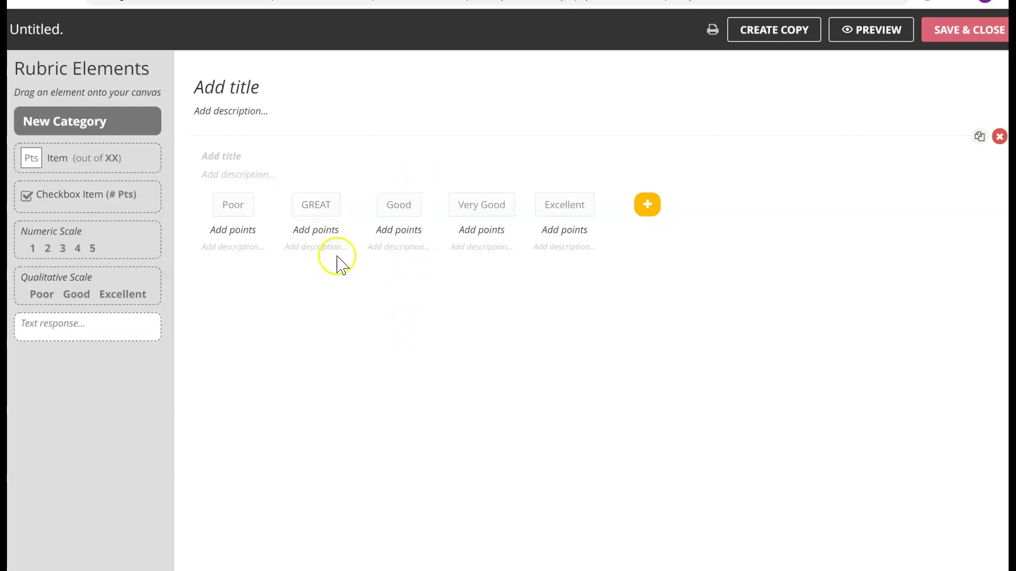
left_click(329, 231)
type("10")
left_click(445, 345)
mouse_move(991, 165)
left_click(998, 137)
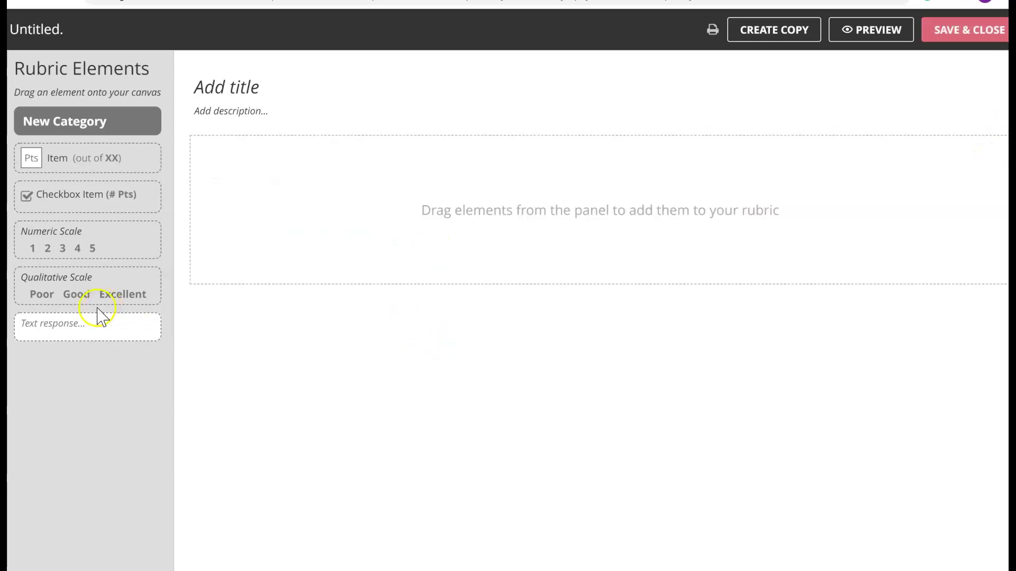
left_click_drag(81, 330, 361, 211)
mouse_move(340, 249)
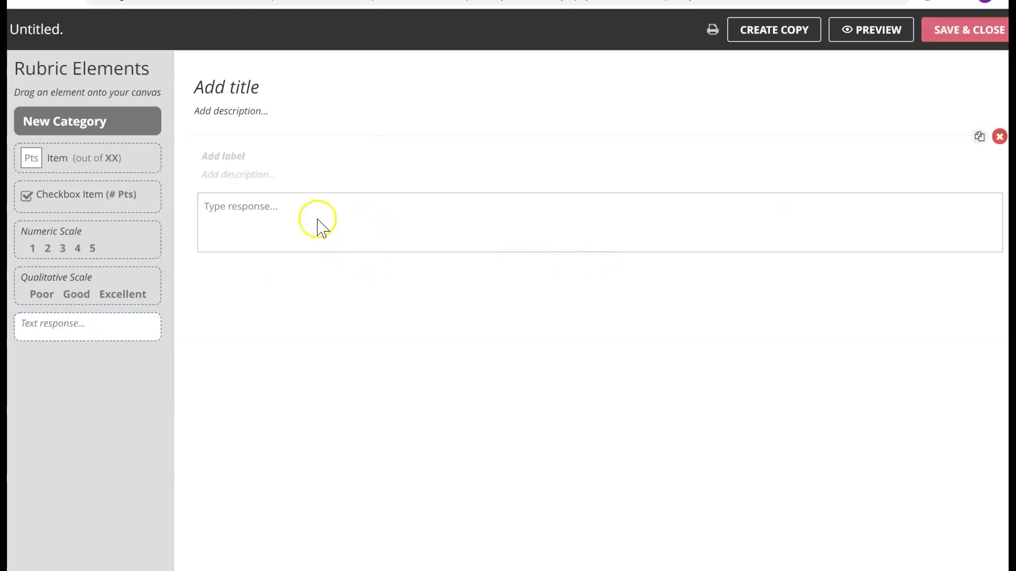
left_click(998, 138)
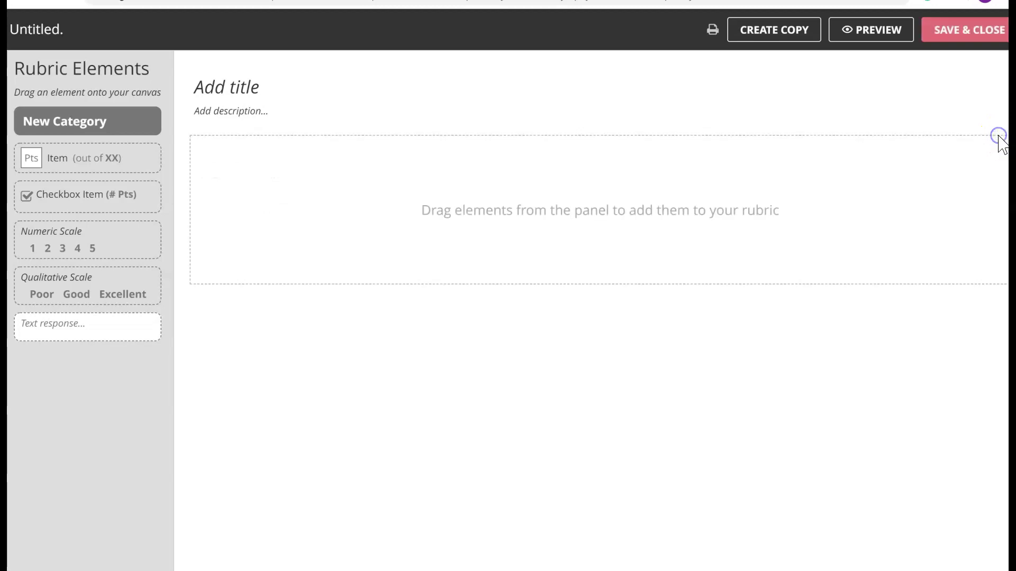
Step: Add a points item, a checkbox item and a qualitative scale, then save and close the rubric
left_click_drag(111, 169, 378, 204)
left_click_drag(102, 199, 313, 281)
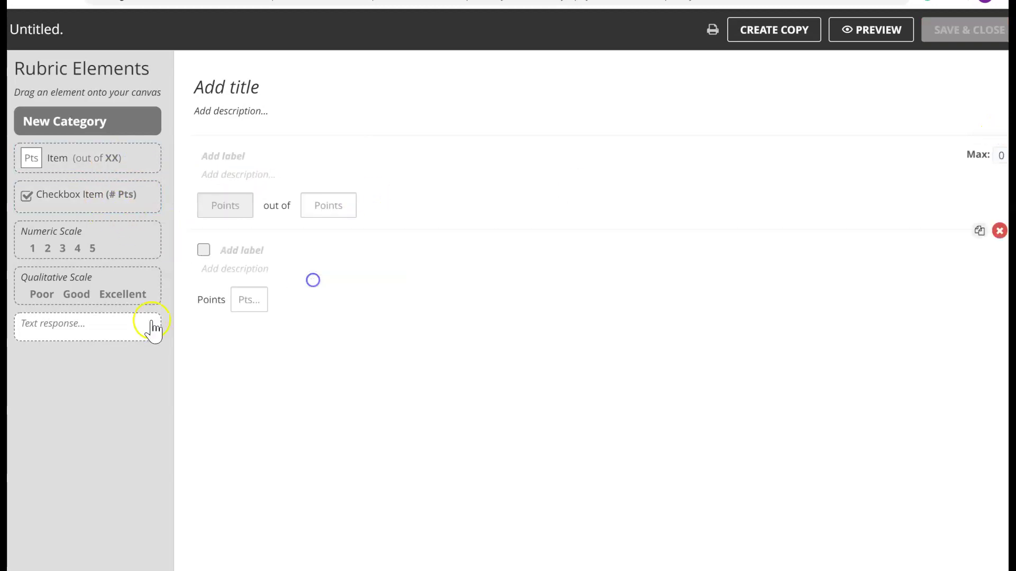
left_click_drag(74, 295, 340, 370)
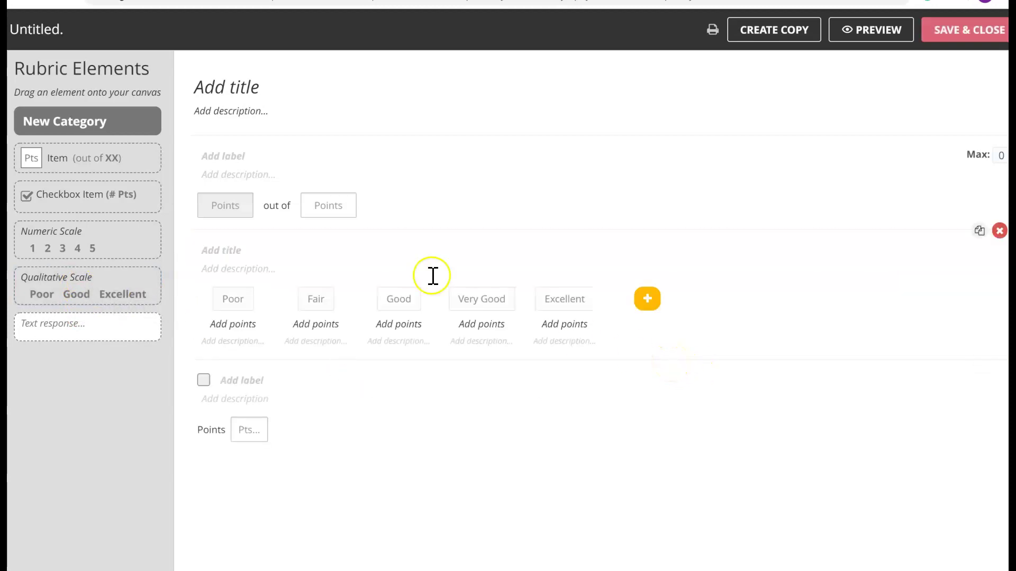
left_click(956, 44)
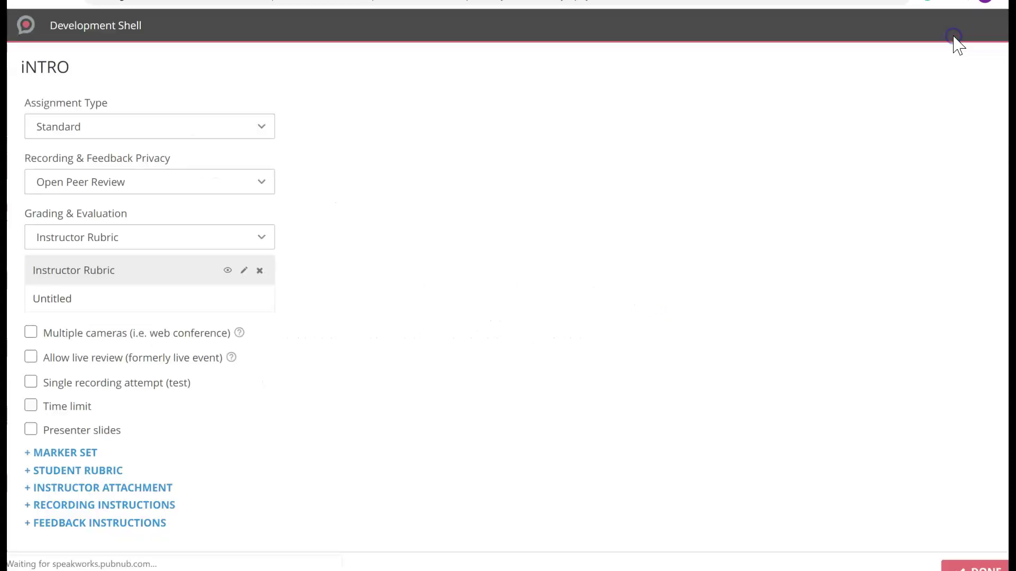
Step: Remove the Untitled rubric and grade iNTRO by Points with 10 points possible
left_click(260, 271)
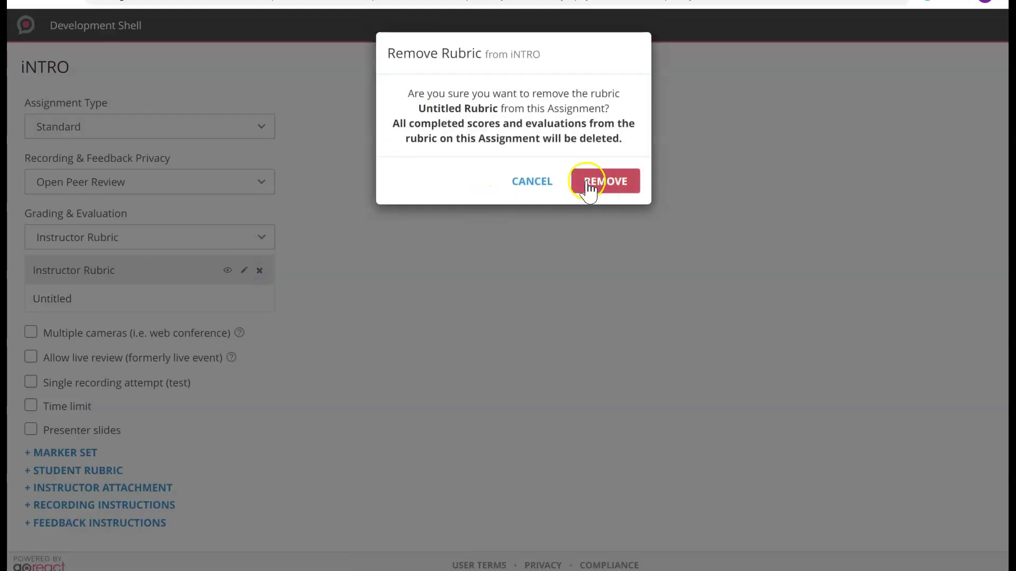
left_click(588, 188)
left_click(186, 245)
left_click(106, 316)
left_click(259, 236)
type("1")
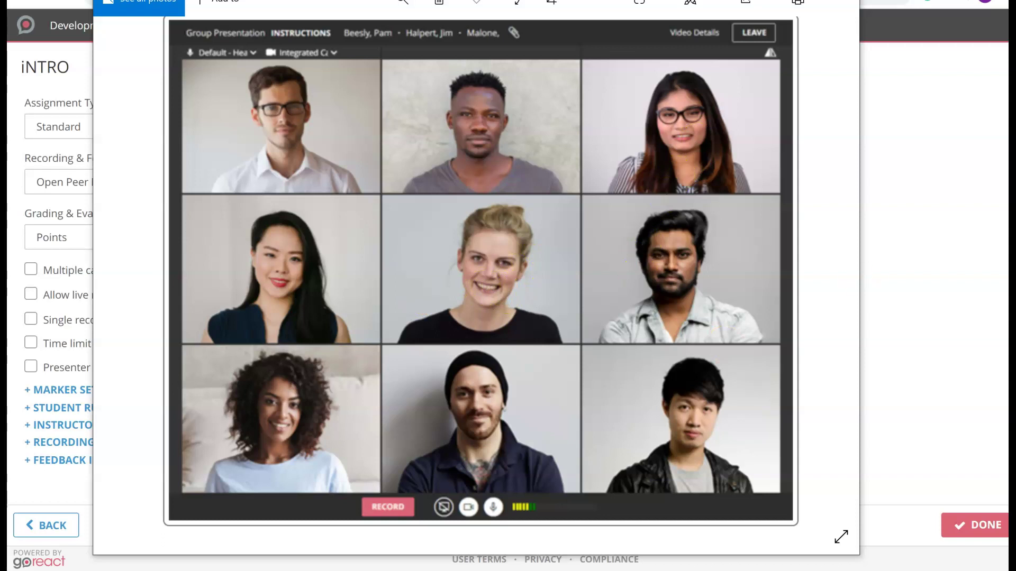
left_click(987, 248)
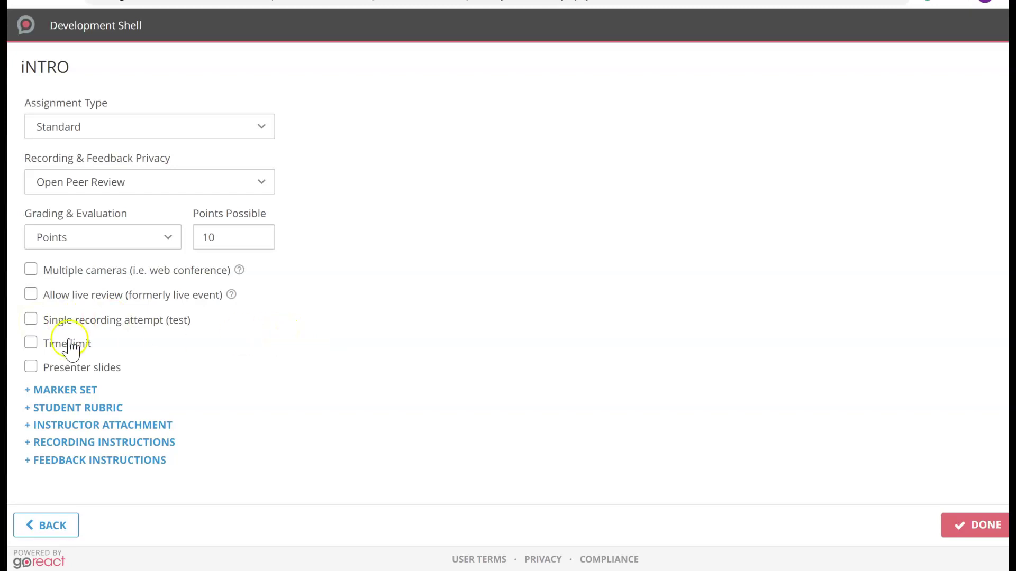
Step: Toggle Time limit on and back off, then open the marker set library
left_click(32, 345)
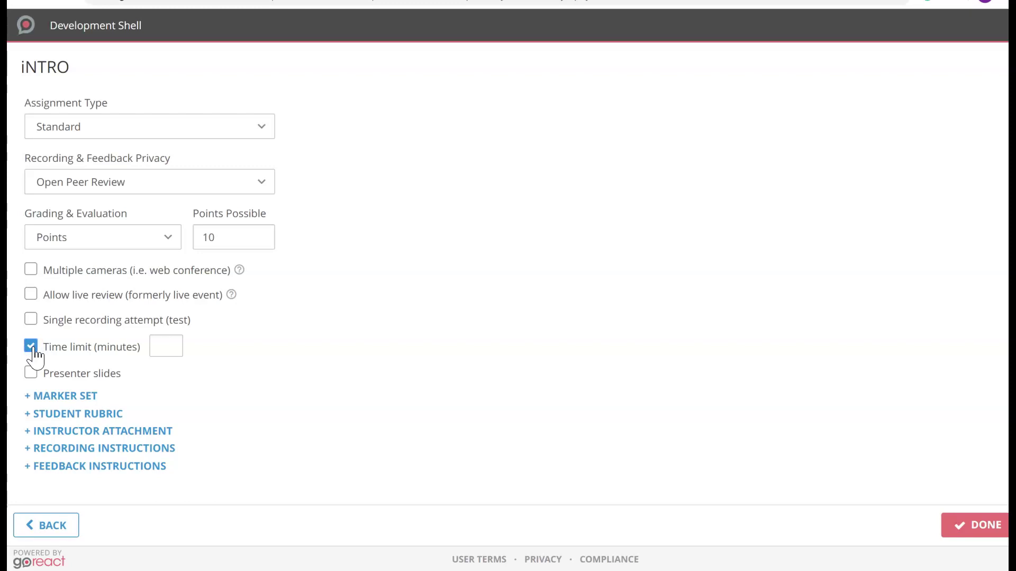
left_click(32, 346)
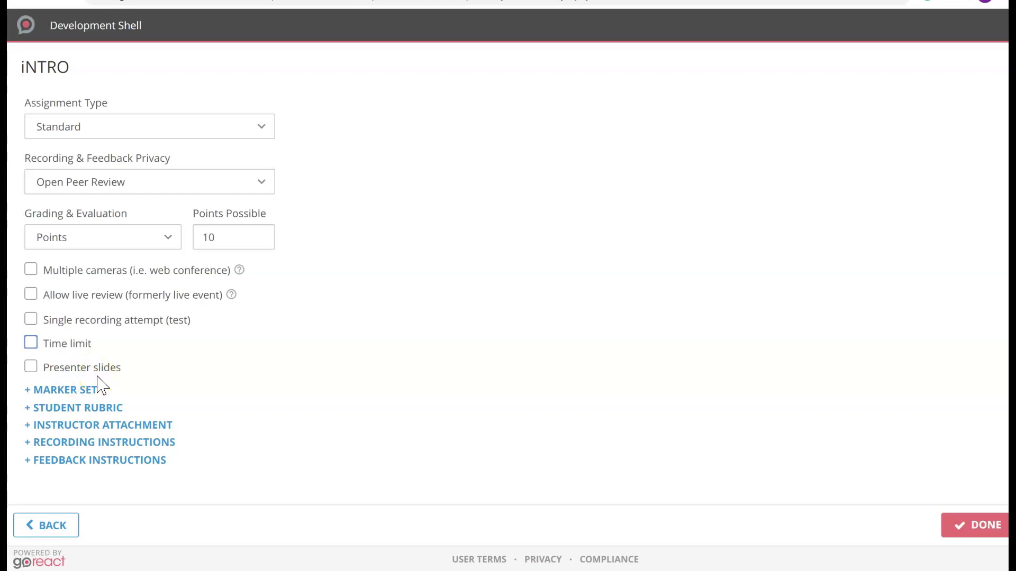
left_click(78, 390)
left_click(78, 391)
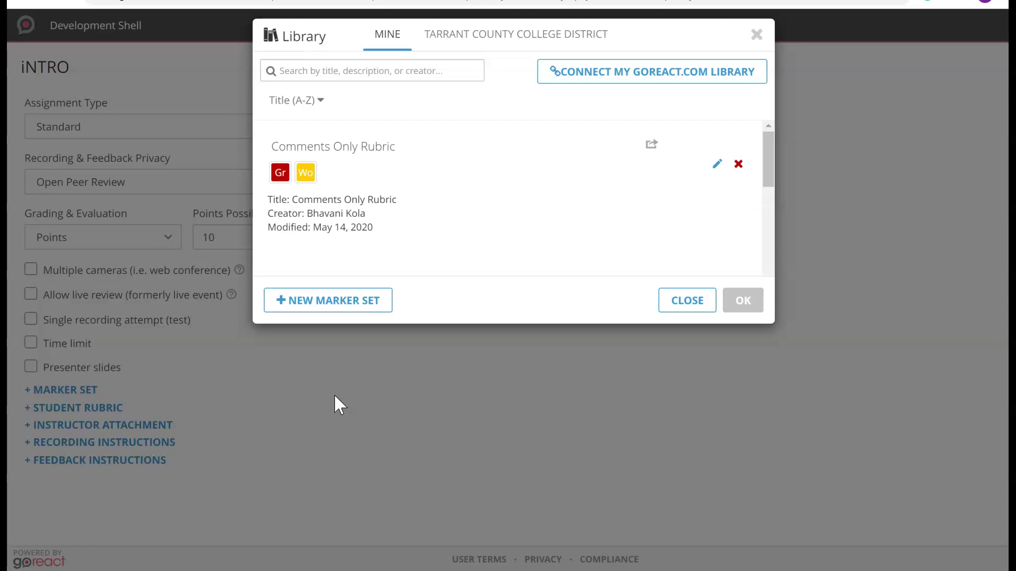
Step: Create a marker set named iNTRO with a first marker, gREAT JOB
left_click(328, 301)
left_click(357, 142)
type("iNTRO")
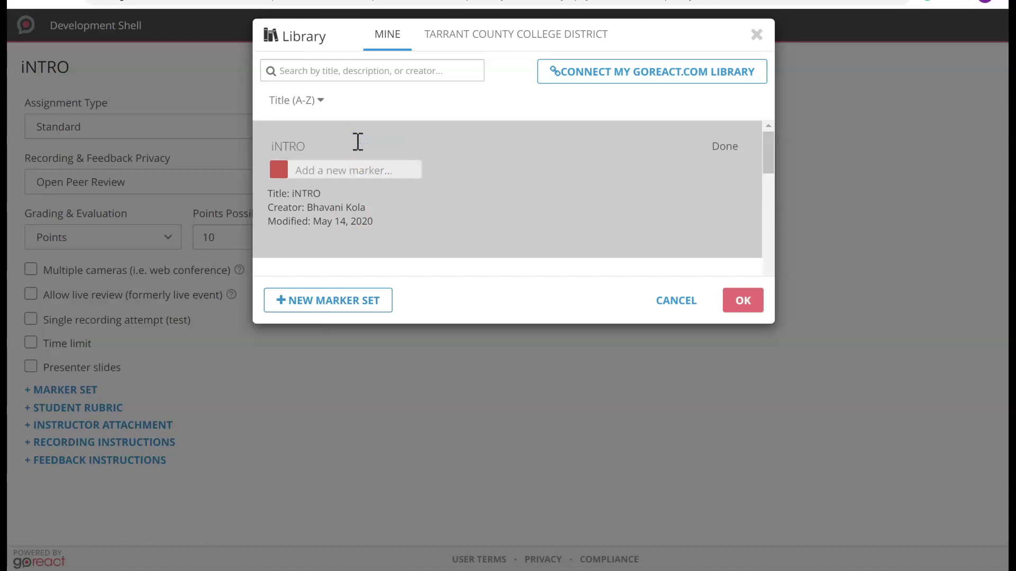
left_click(376, 171)
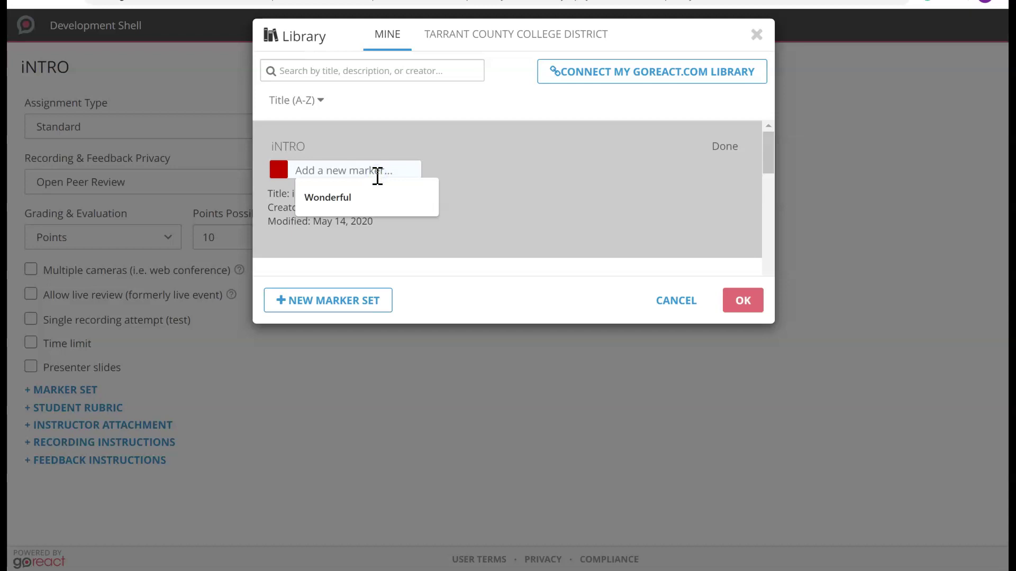
type("gREAT ")
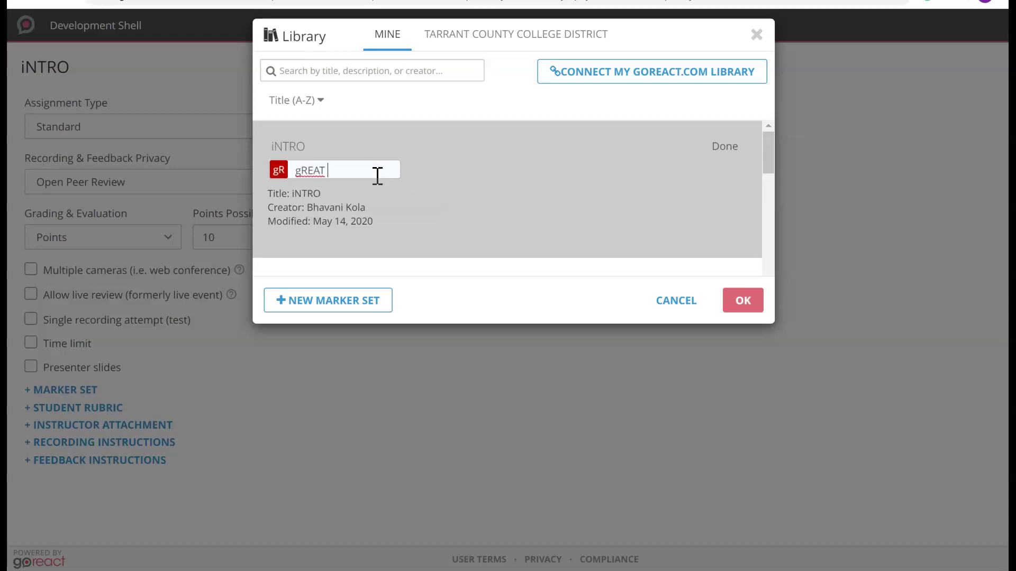
type("JOB")
key("Return")
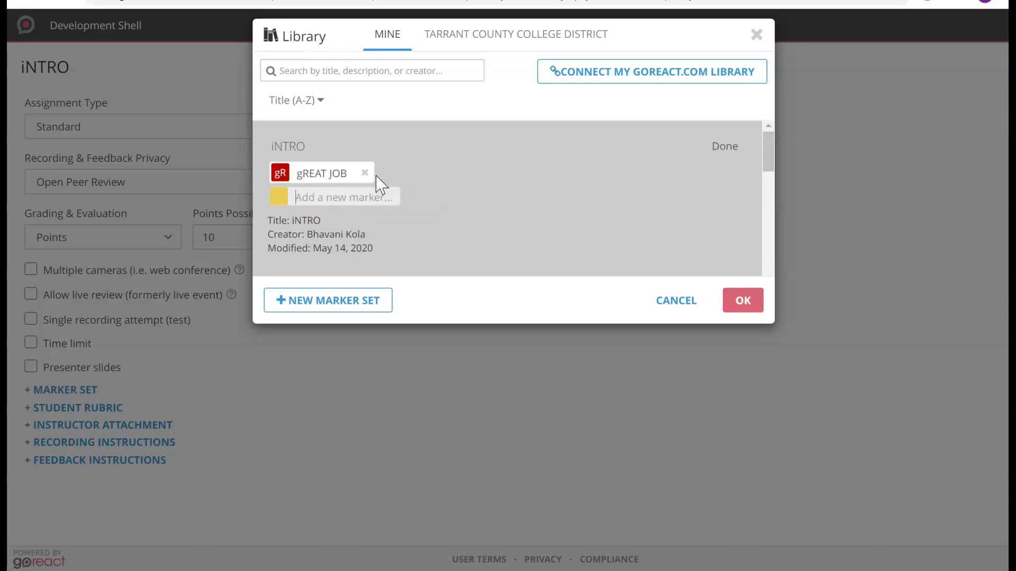
Step: Add markers GREAT EYE CONTACT, NICE VOICE and NICE BACKGROUND, then attach the set
left_click(321, 218)
type("EY")
key("BackSpace")
key("BackSpace")
type("GREAT EYE")
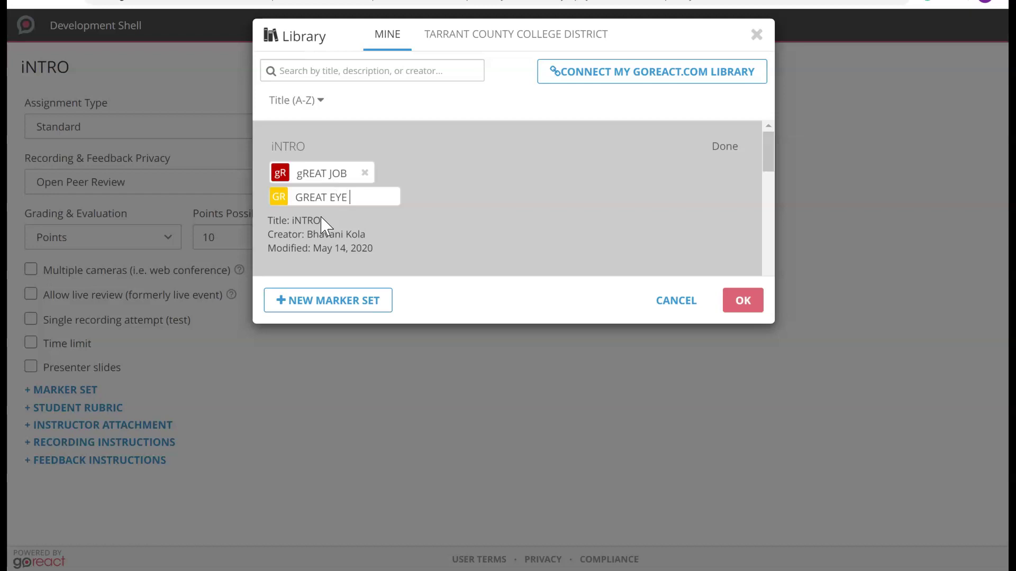
type(" CONTACT")
key("Return")
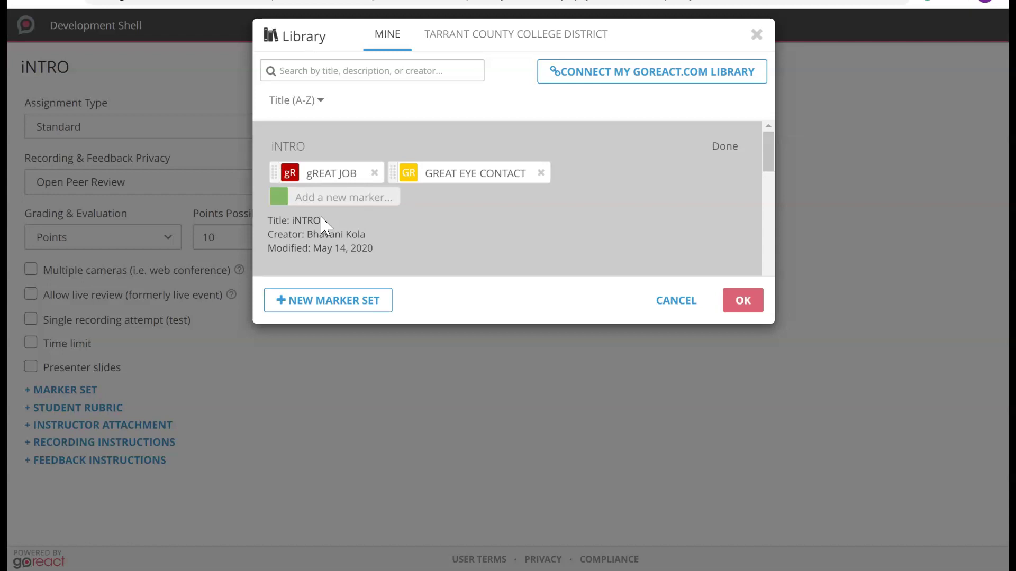
type("NICE VOICE")
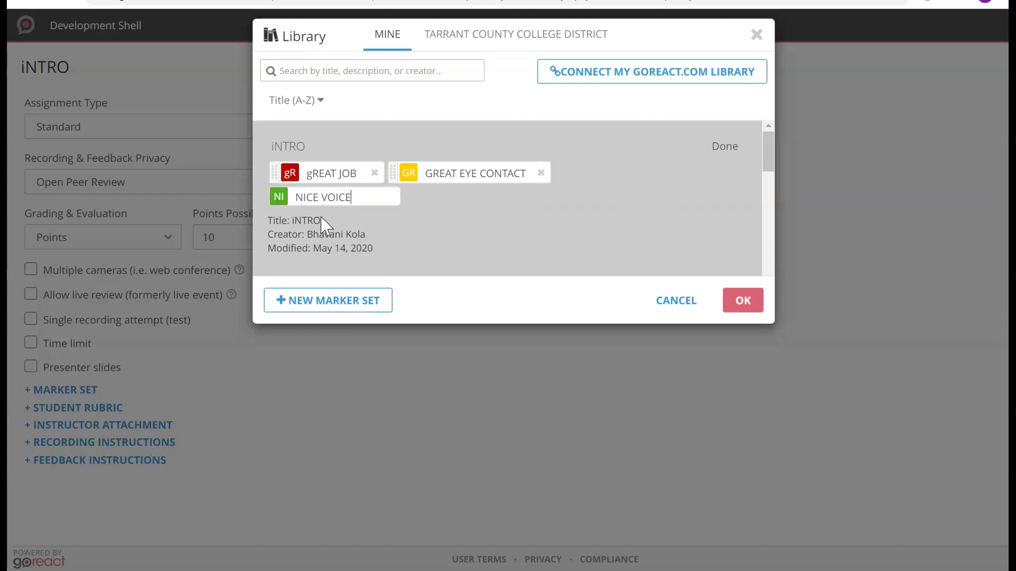
key("Return")
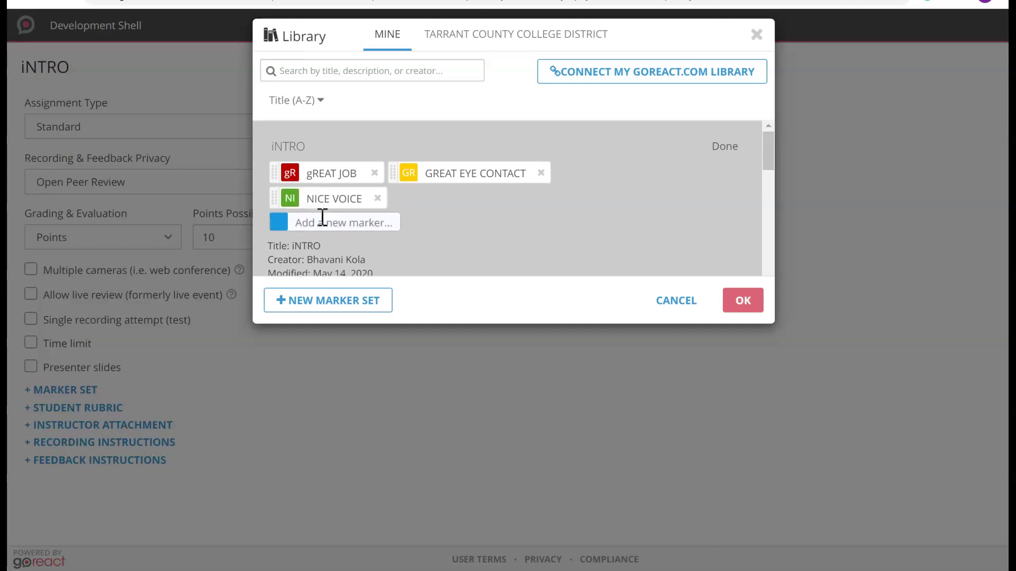
type("NICE BACK")
key("BackSpace")
type("ROUND")
key("Return")
left_click(751, 305)
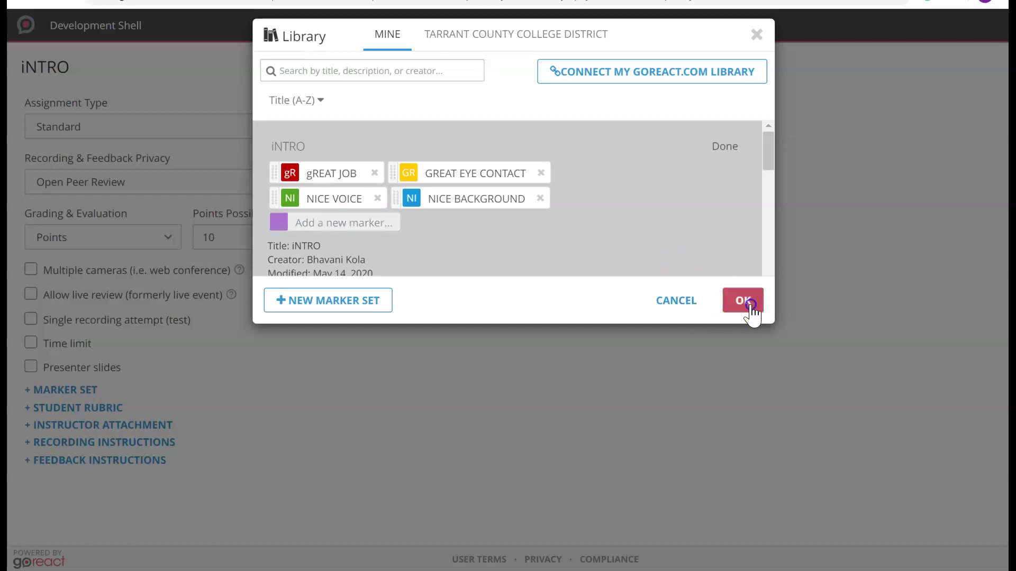
scroll(211, 498, "down", 1)
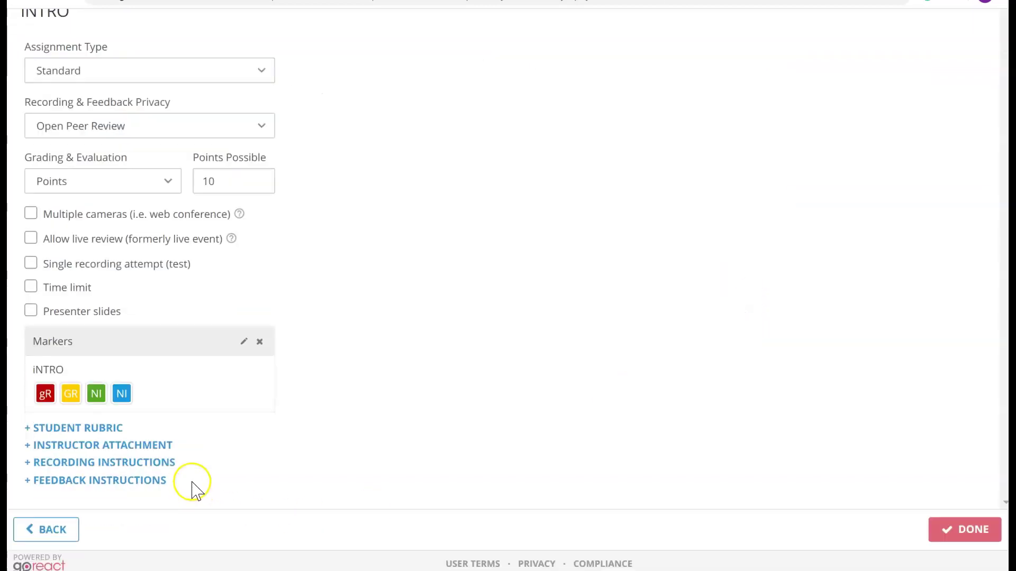
Step: Check the student rubric library without choosing one, then bring up the instructor attachment upload window
left_click(114, 425)
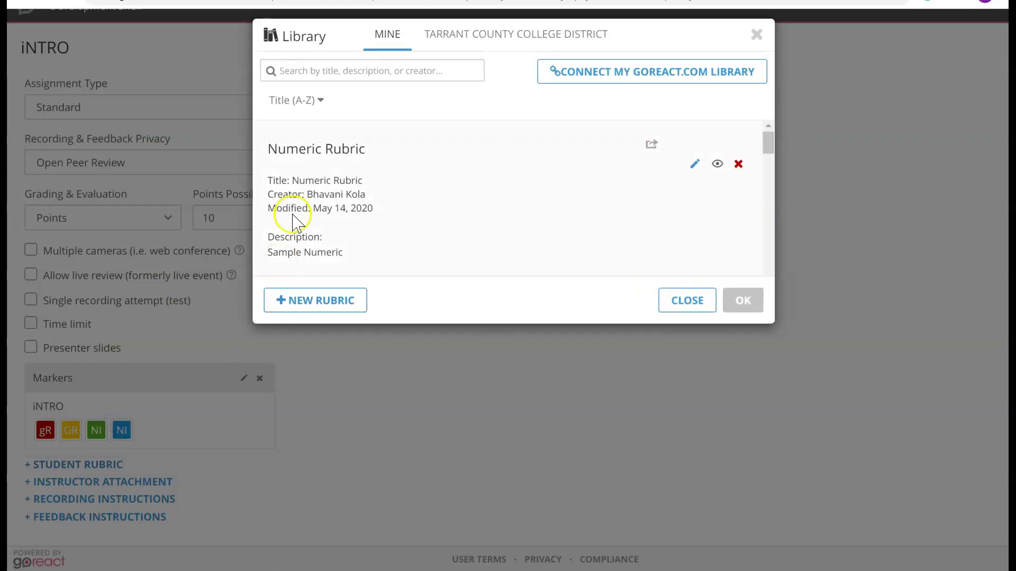
left_click(757, 36)
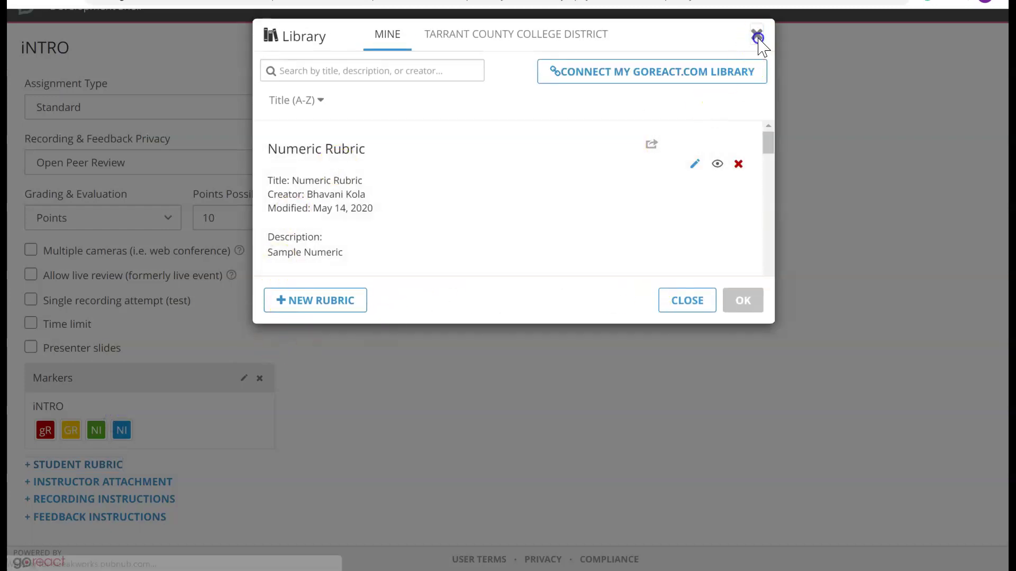
left_click(110, 483)
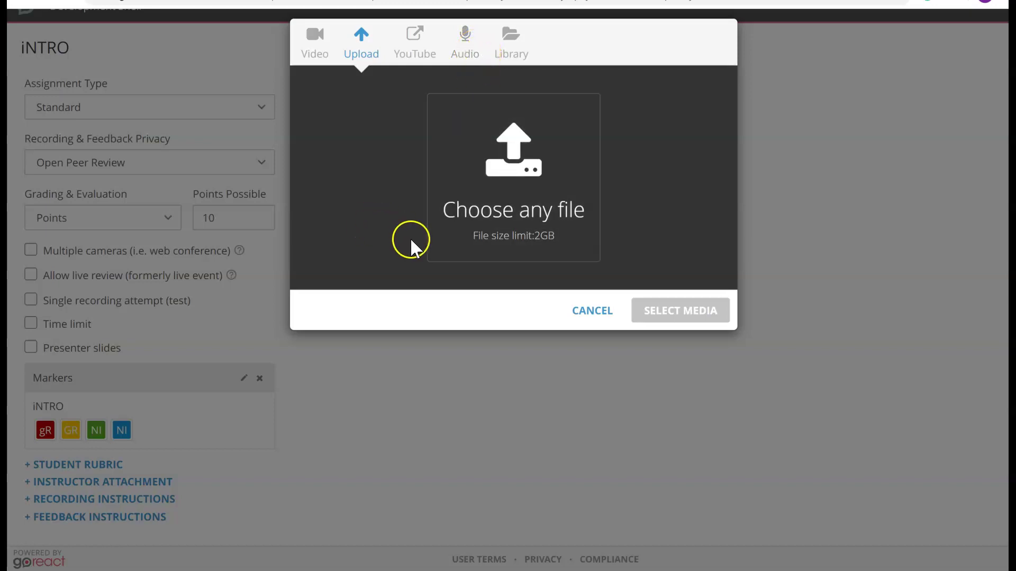
Step: Cancel the attachment upload and start recording instructions with 'LIMIT TO 5 MIN, PLEASE BE CLEAR.'
left_click(592, 325)
left_click(82, 500)
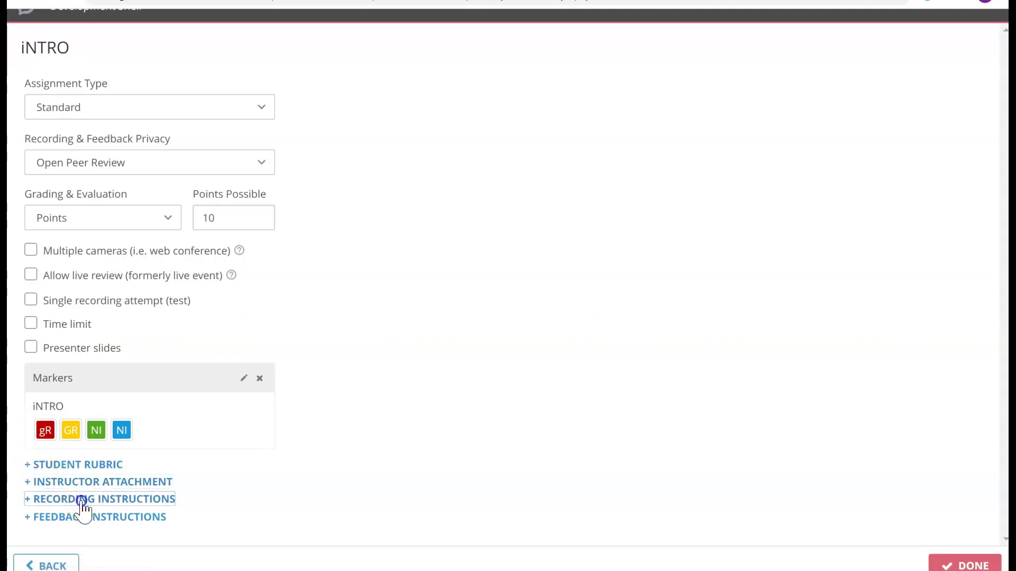
left_click(354, 128)
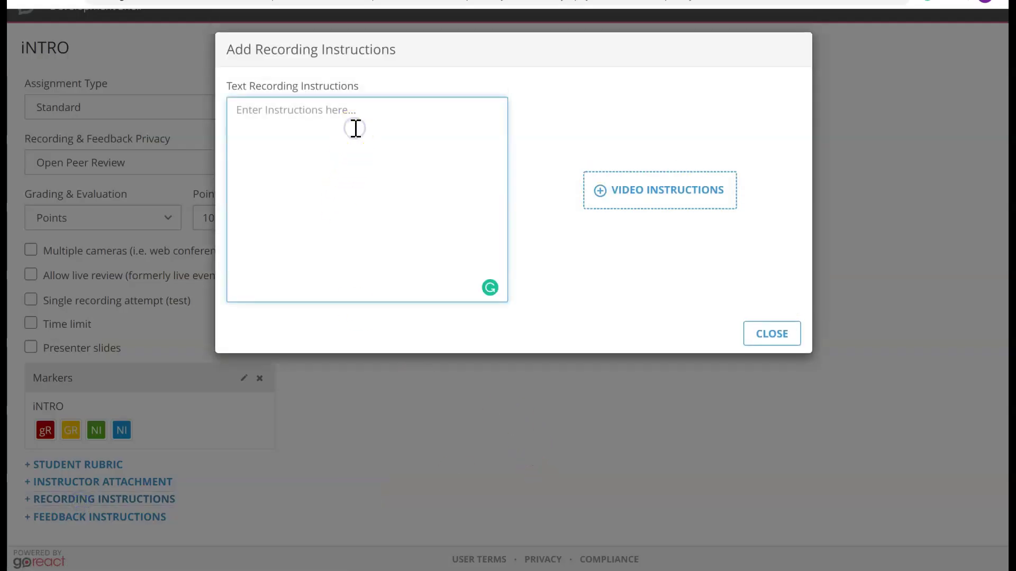
type("LIMIT TO 5 MIN")
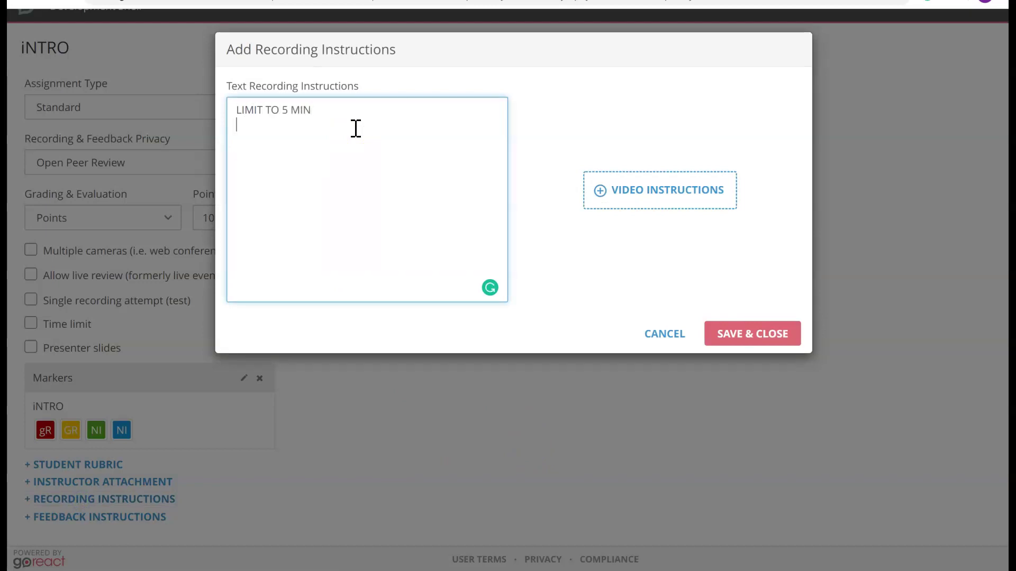
type("PLEASE BE CEA")
type("LEAR")
type(".")
Step: Add the line 'CAMERA ON ALL THE TIME', save the instructions, then start removing them
key("Return")
type("CAMER")
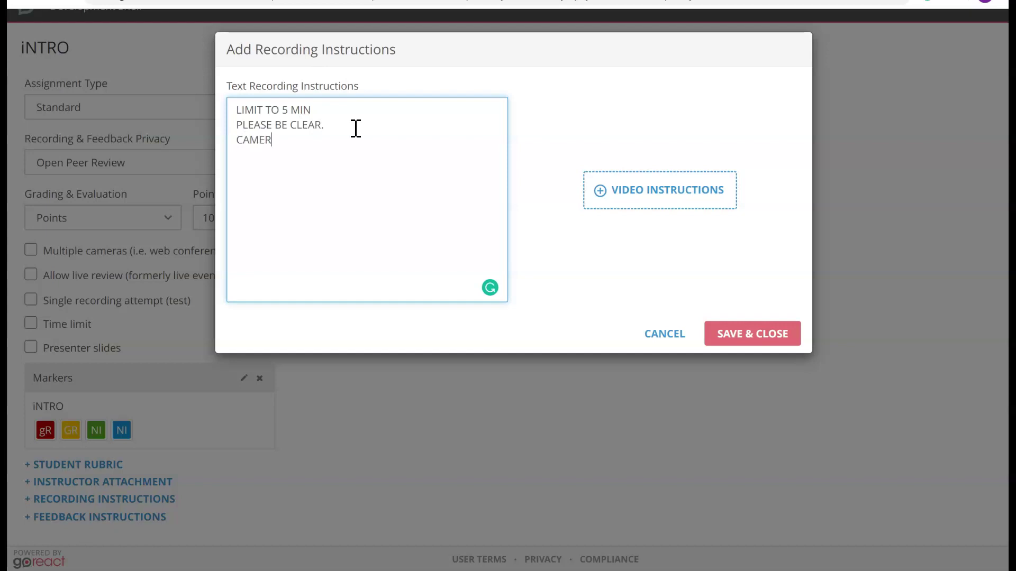
type("A ON AL")
type("L TEHTI")
type("HE TIMES")
left_click(761, 342)
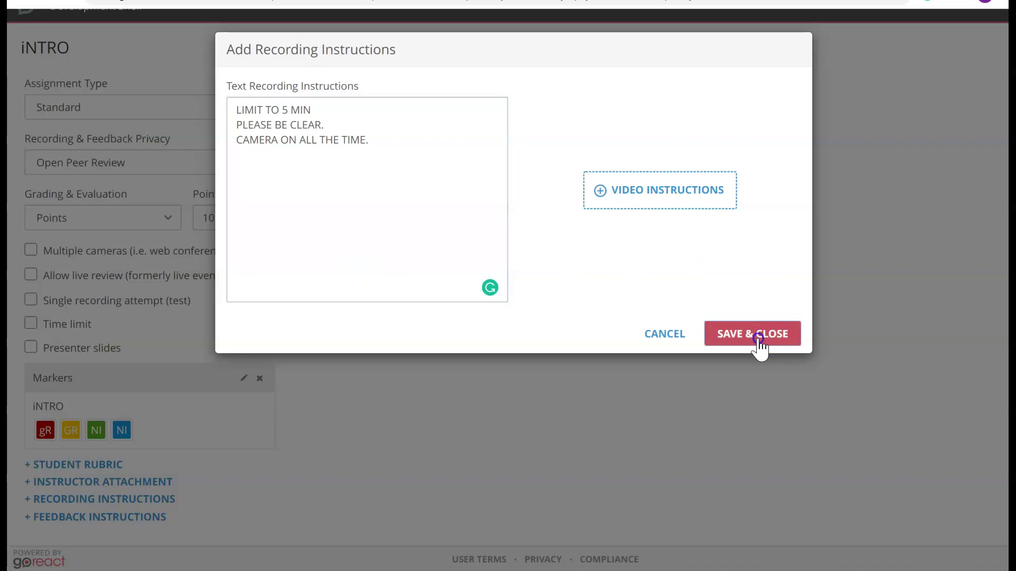
scroll(127, 506, "down", 2)
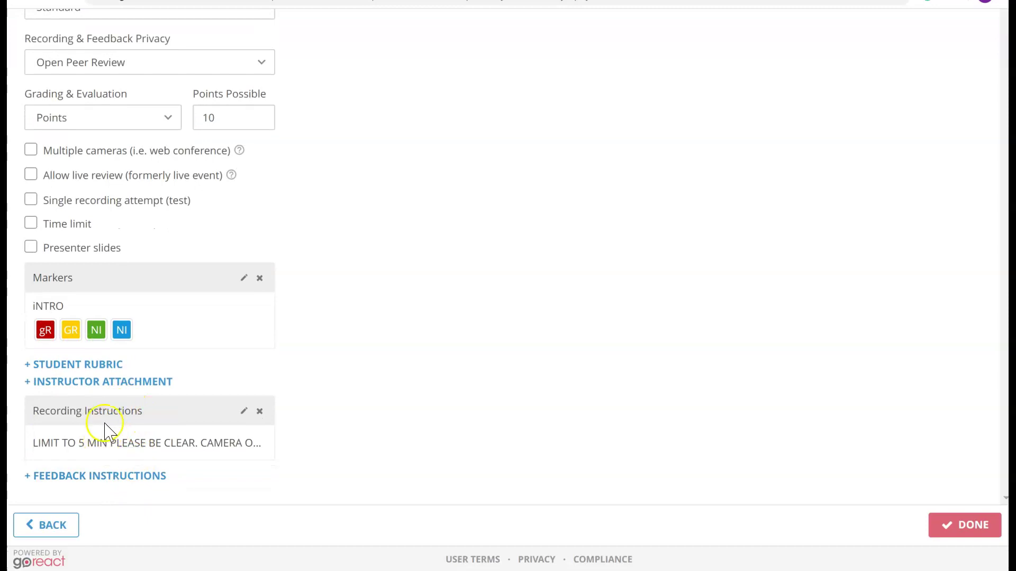
left_click(260, 411)
Step: Remove the old recording instructions, look at the video instructions library, and close the empty editor
left_click(637, 172)
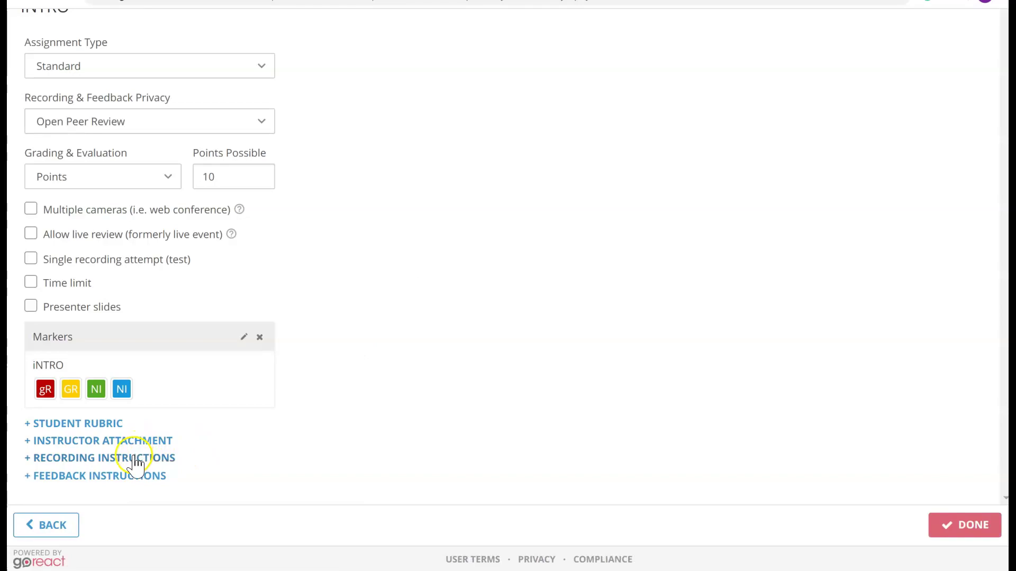
left_click(134, 456)
left_click(615, 188)
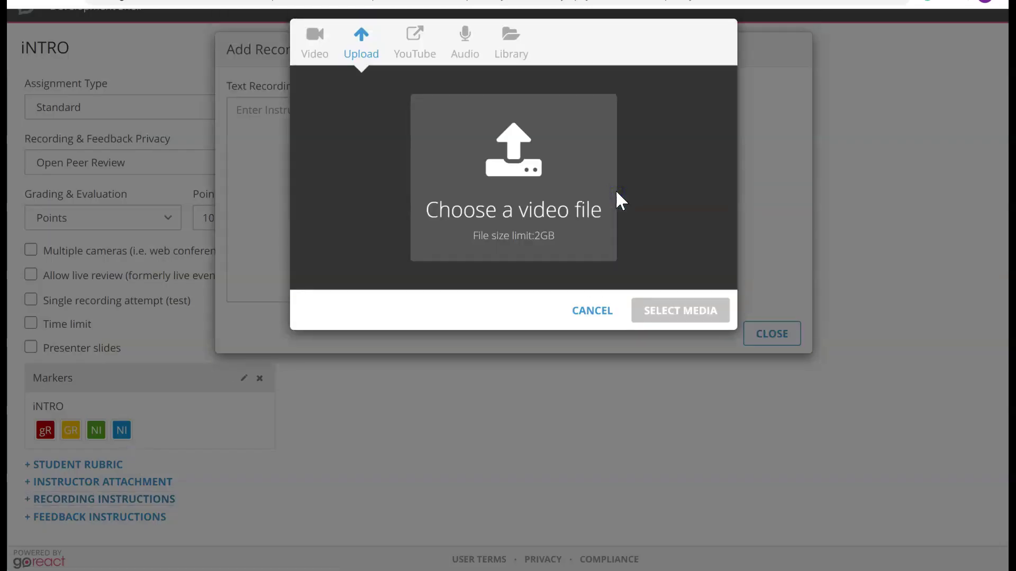
left_click(506, 53)
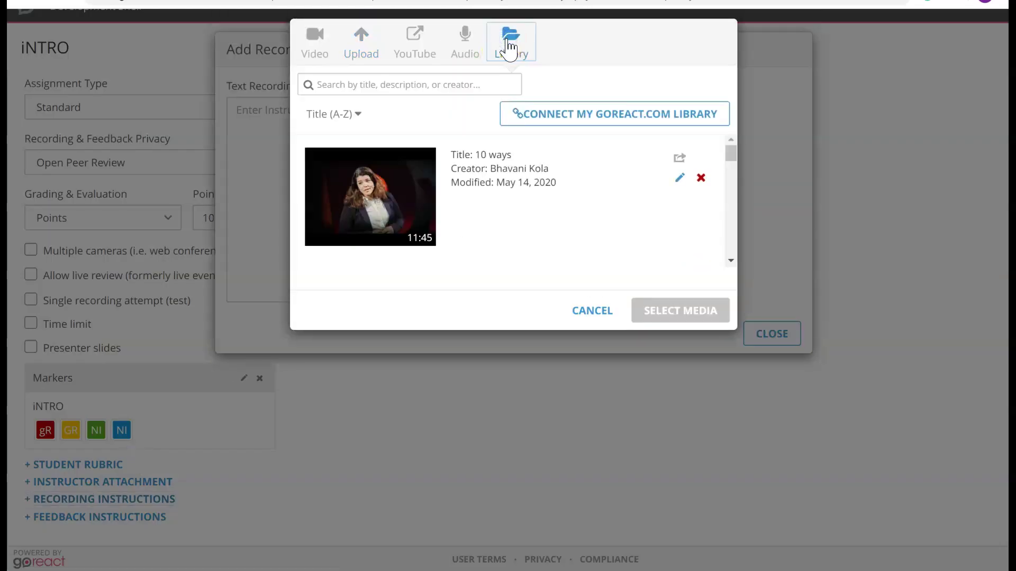
left_click(601, 325)
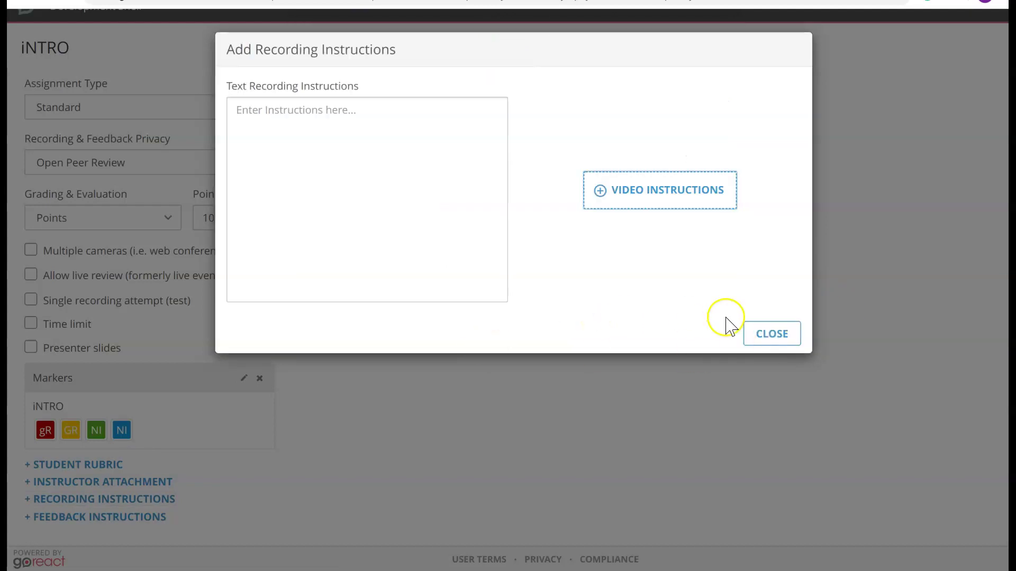
left_click(766, 344)
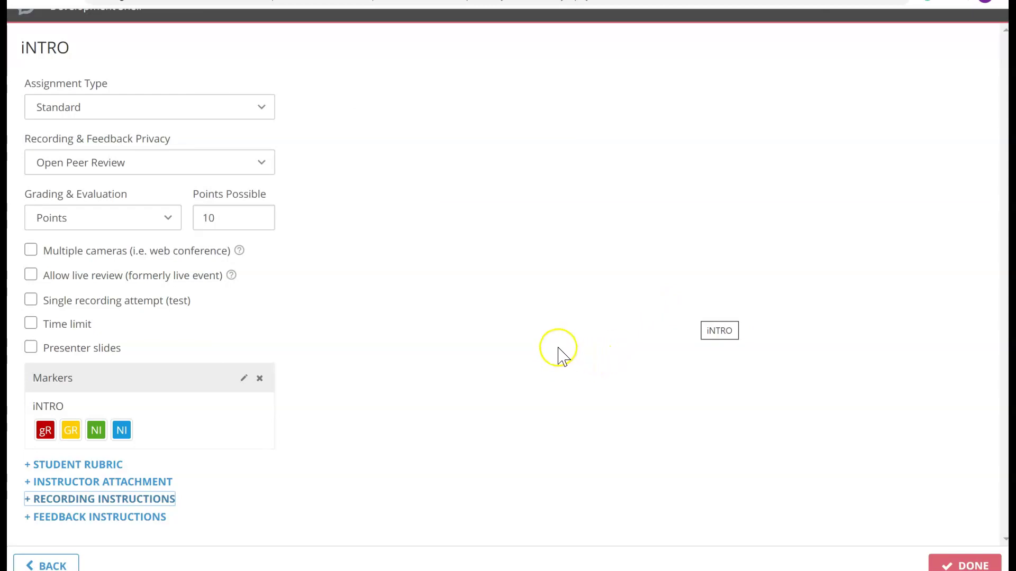
scroll(560, 353, "down", 1)
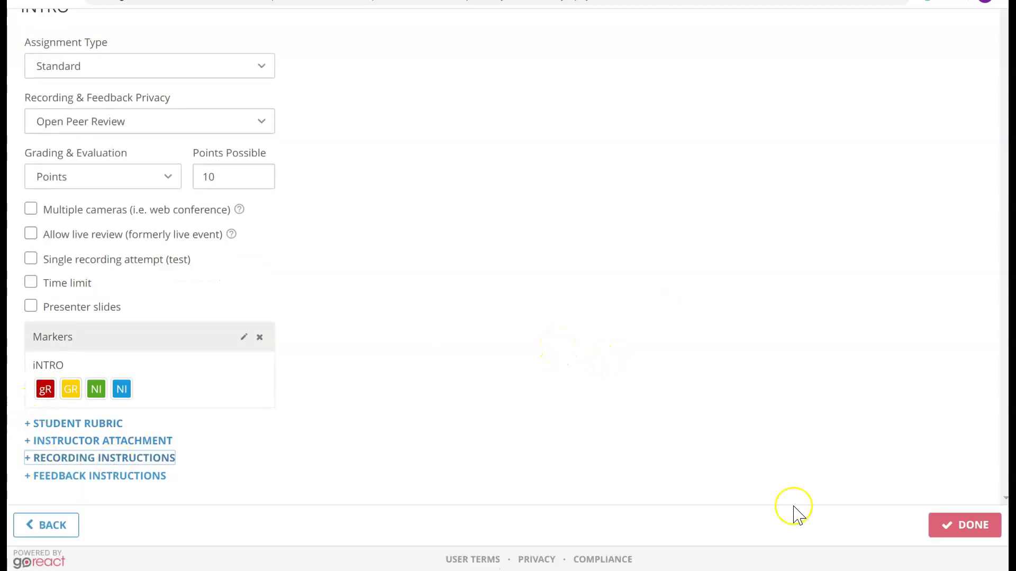
Step: Save new recording instructions reading '5 MINS ONLY'
left_click(162, 461)
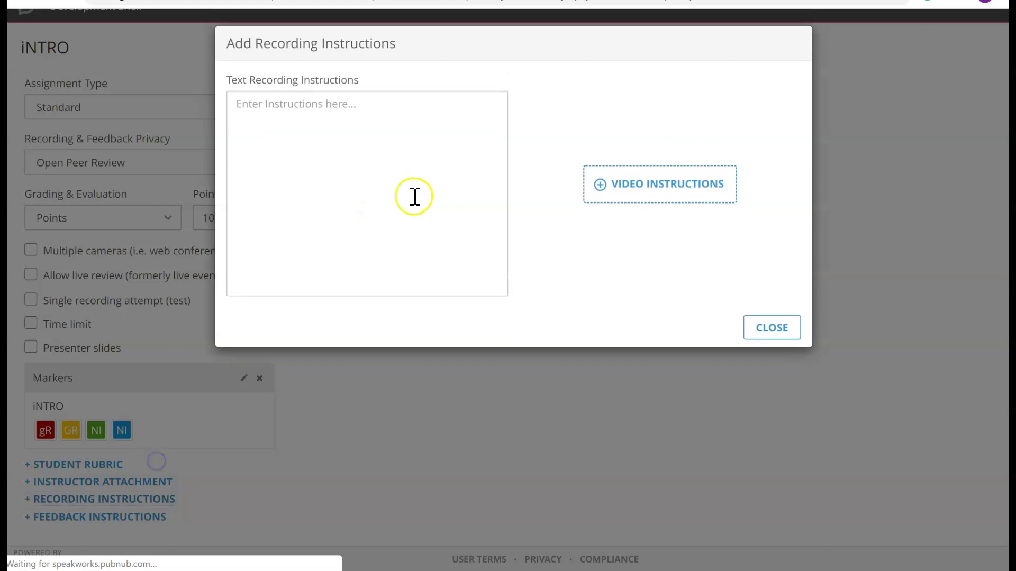
left_click(397, 166)
type("5 MIN")
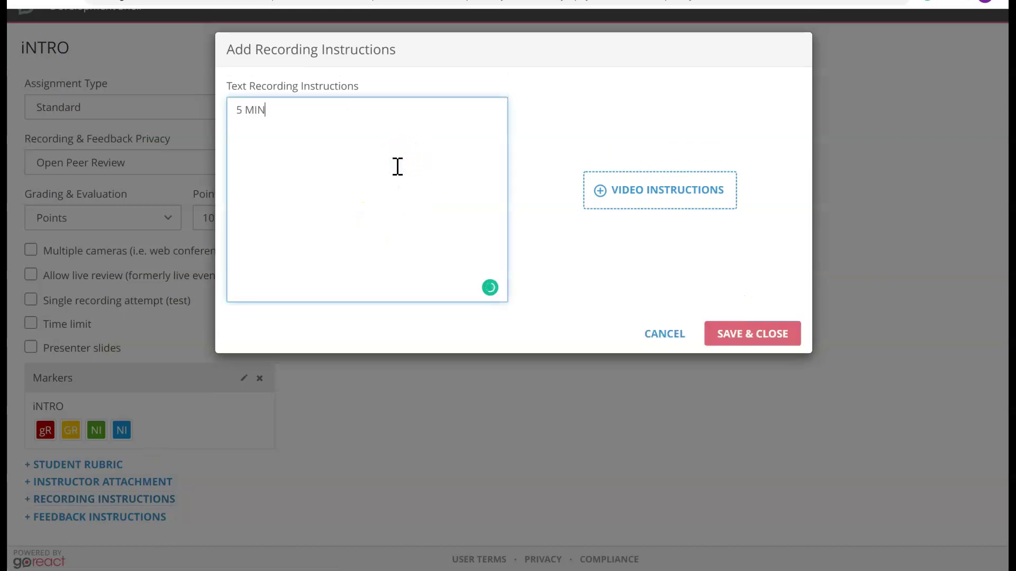
type("S ON")
left_click(779, 340)
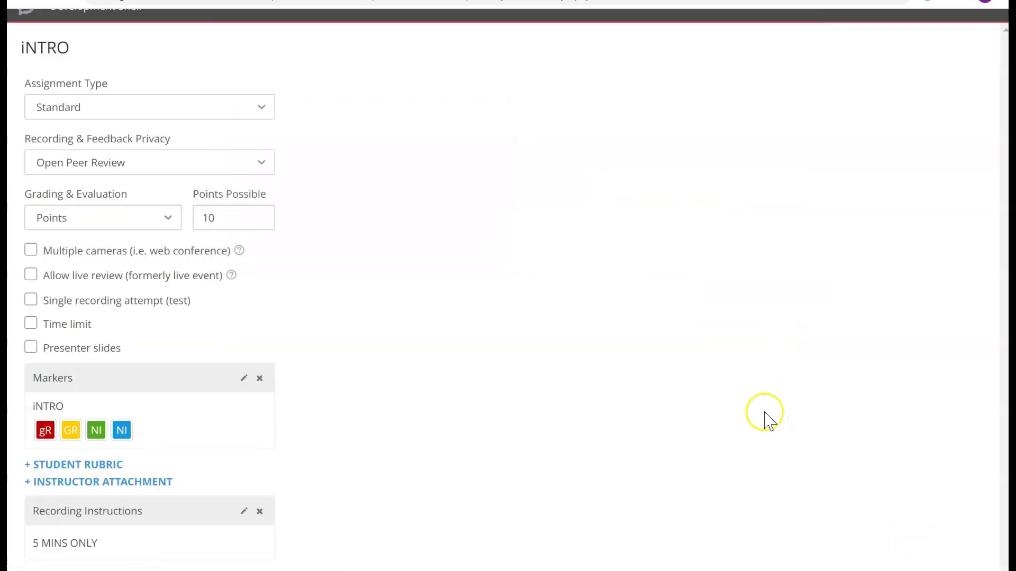
scroll(770, 421, "down", 2)
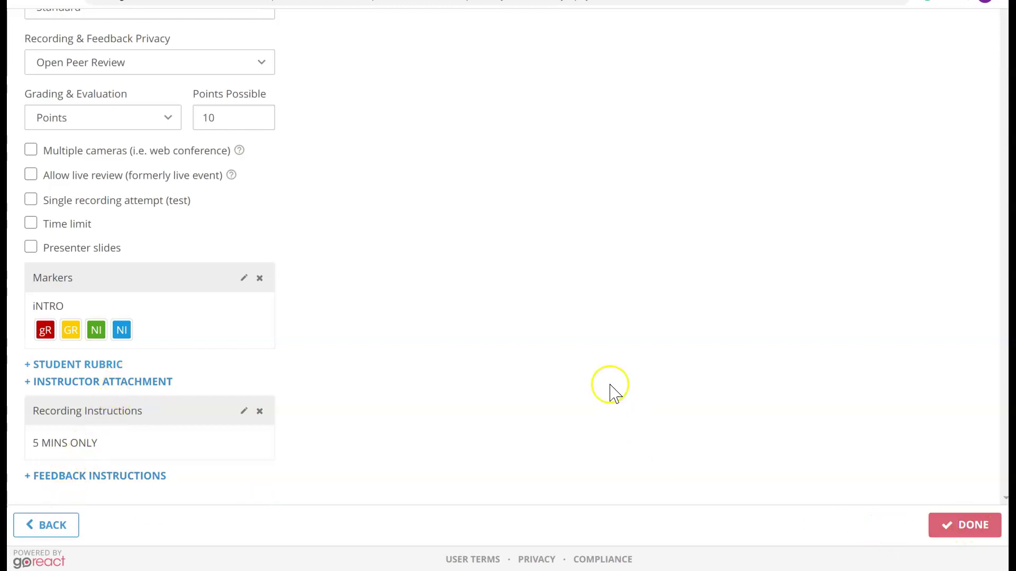
scroll(609, 392, "up", 3)
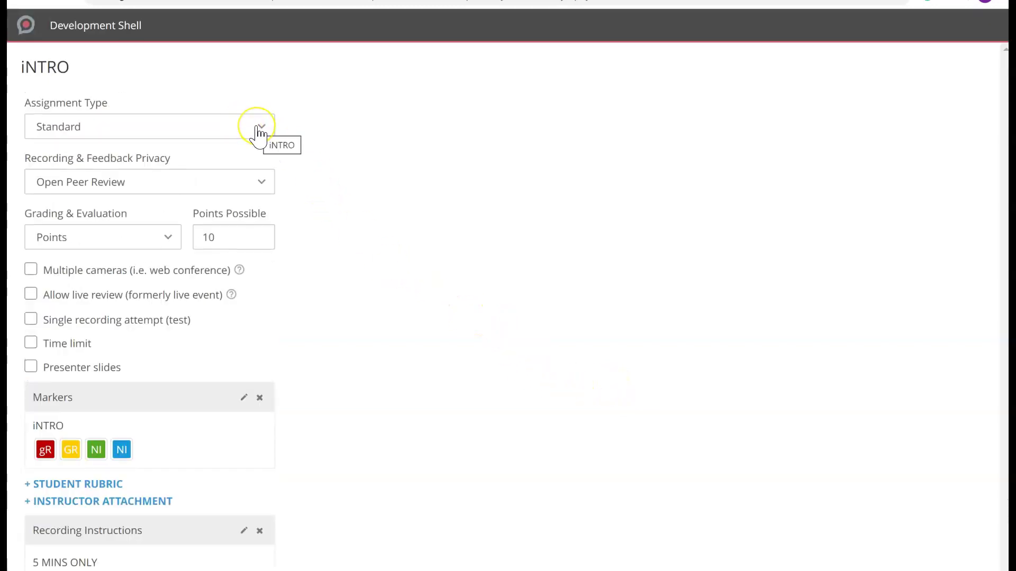
Step: Make iNTRO a Stimulus assignment with instructor-provided source media
left_click(258, 130)
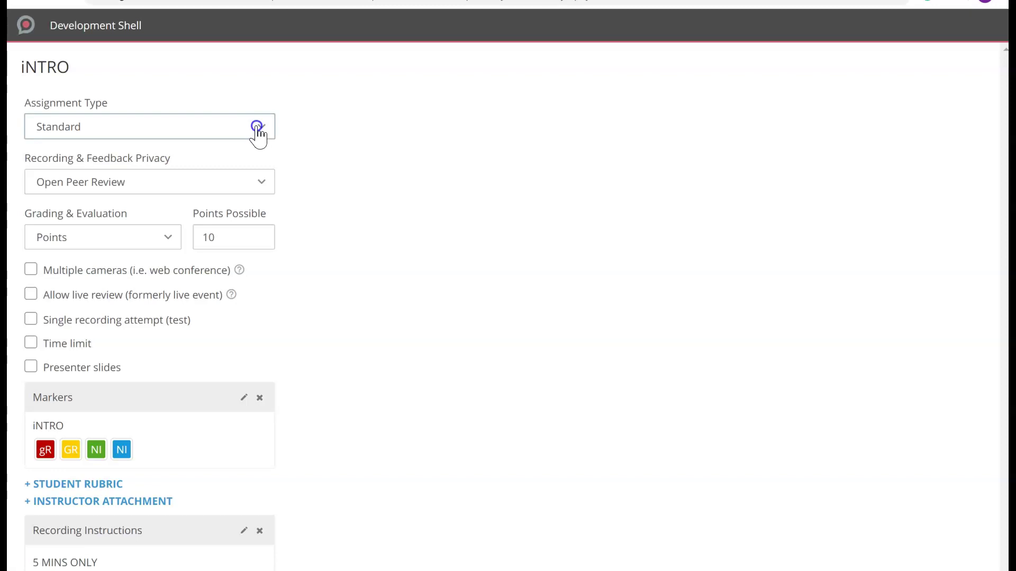
left_click(237, 141)
left_click(241, 135)
left_click(171, 221)
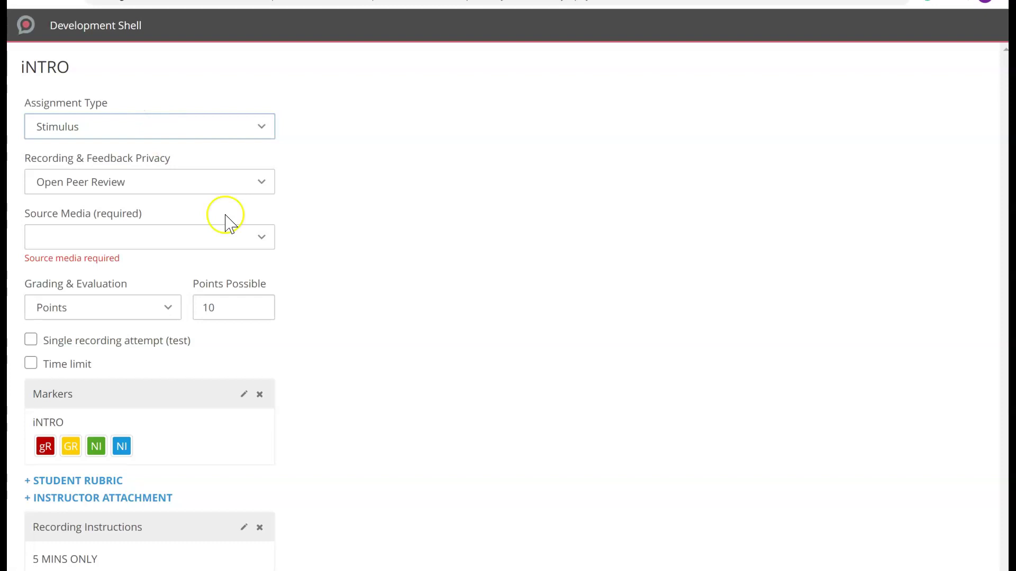
left_click(261, 241)
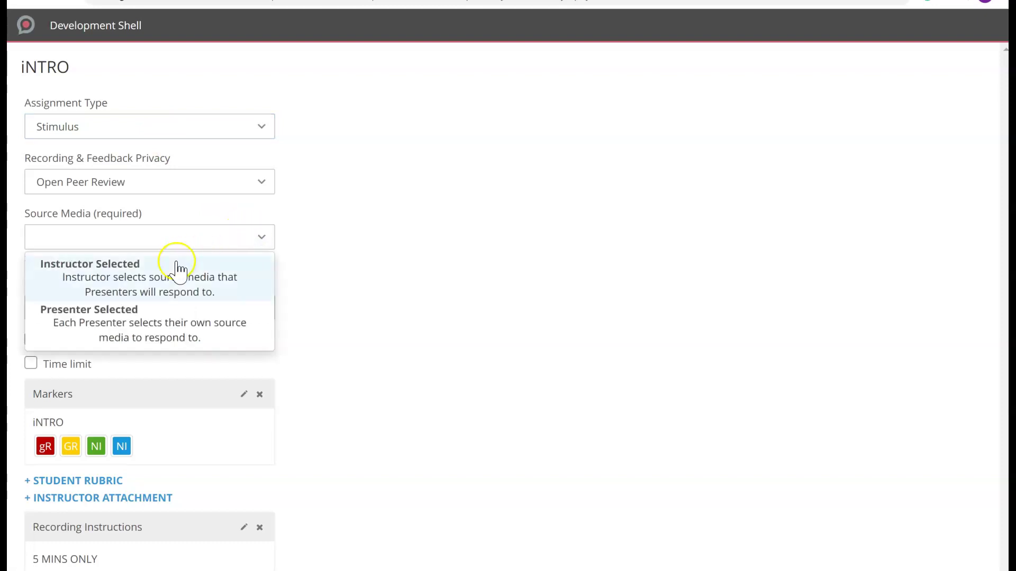
left_click(161, 284)
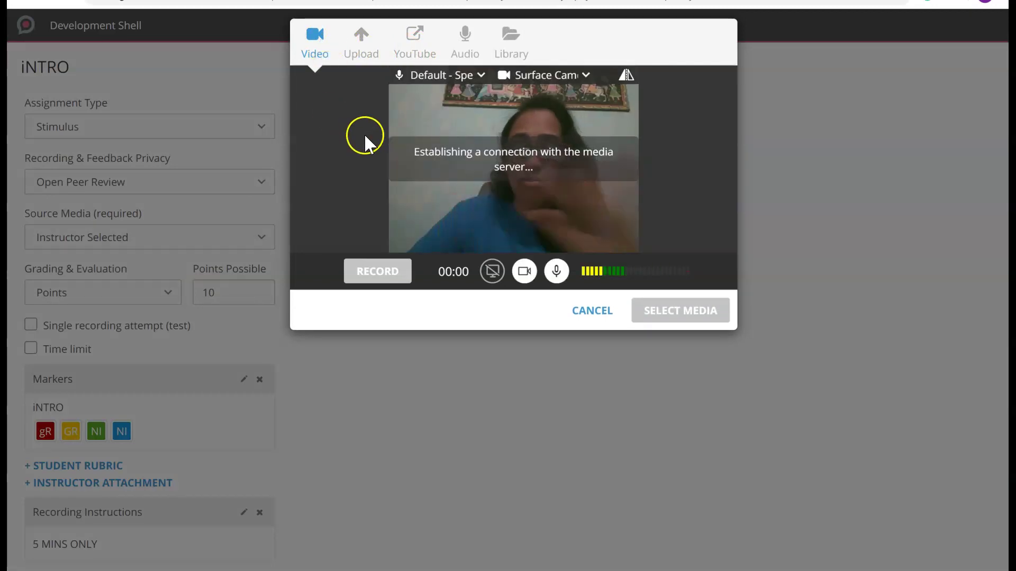
Step: Browse the media picker's Camera, Upload, YouTube, Audio and Library sources, then cancel without choosing
left_click(321, 56)
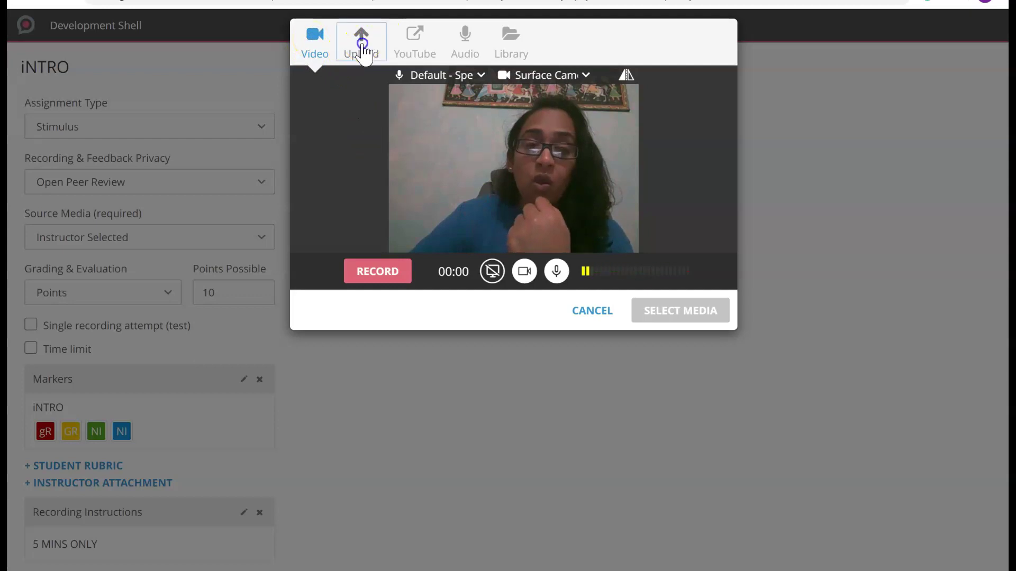
left_click(363, 51)
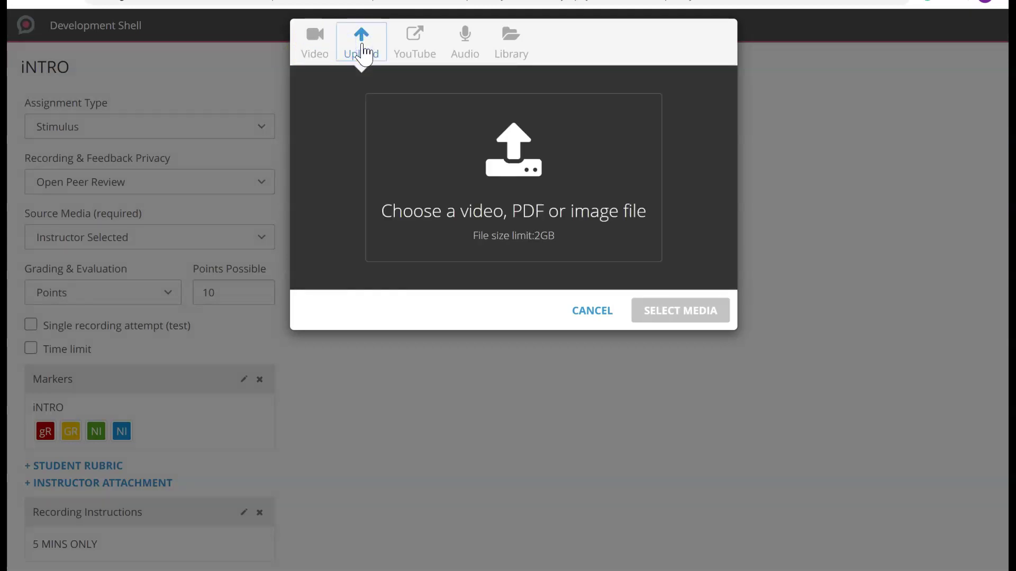
left_click(416, 41)
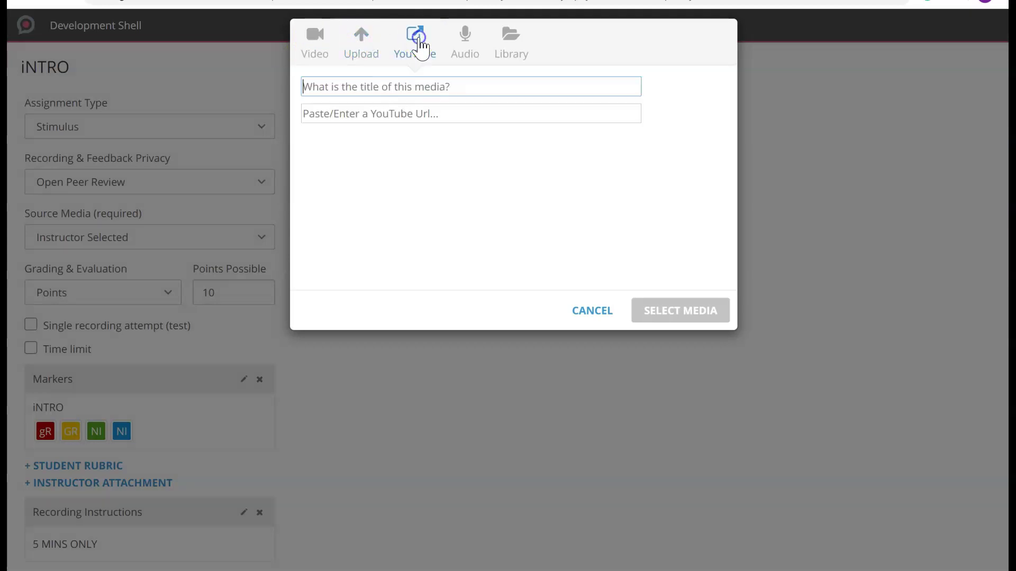
left_click(398, 122)
left_click(465, 41)
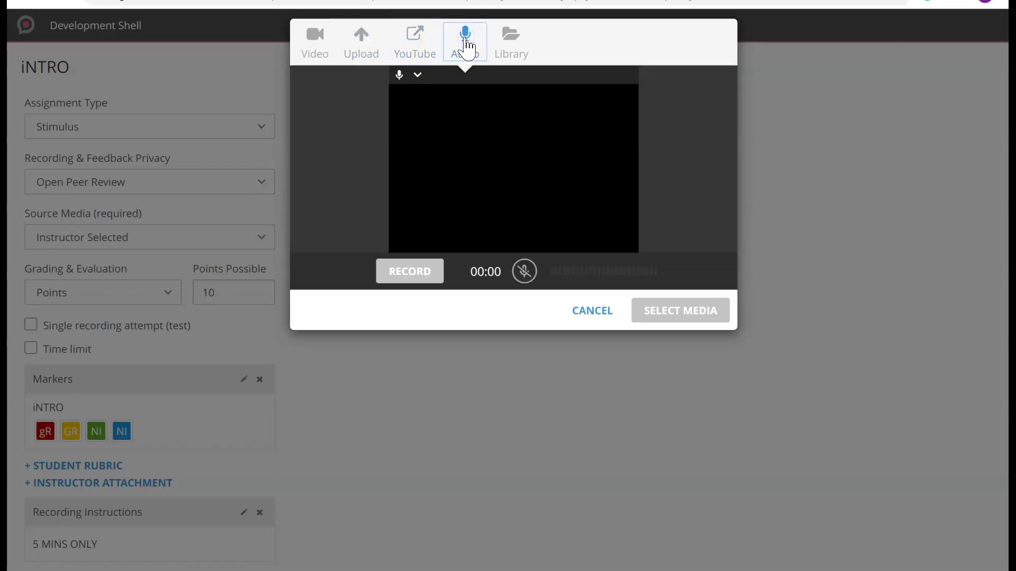
left_click(509, 40)
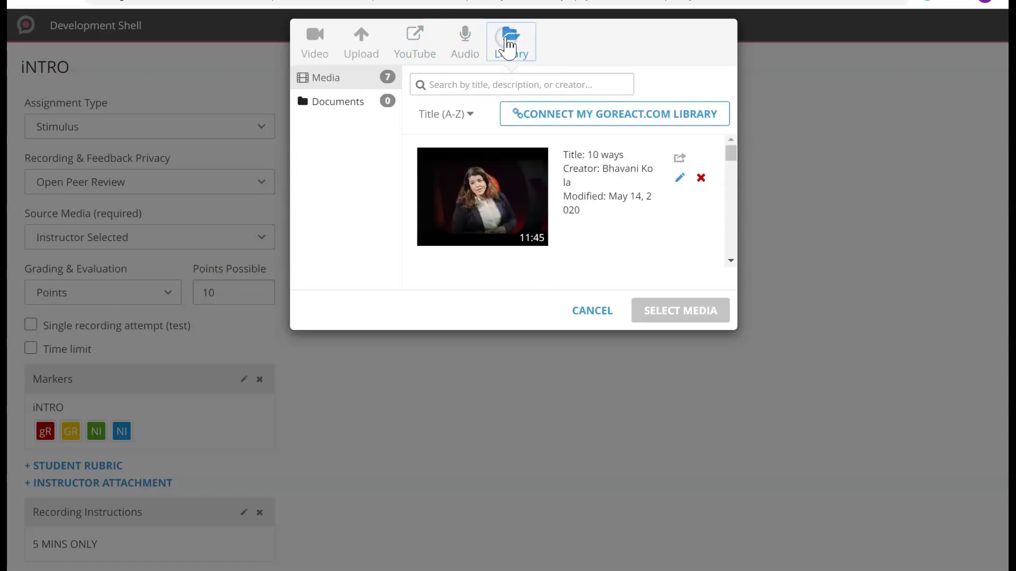
left_click(584, 313)
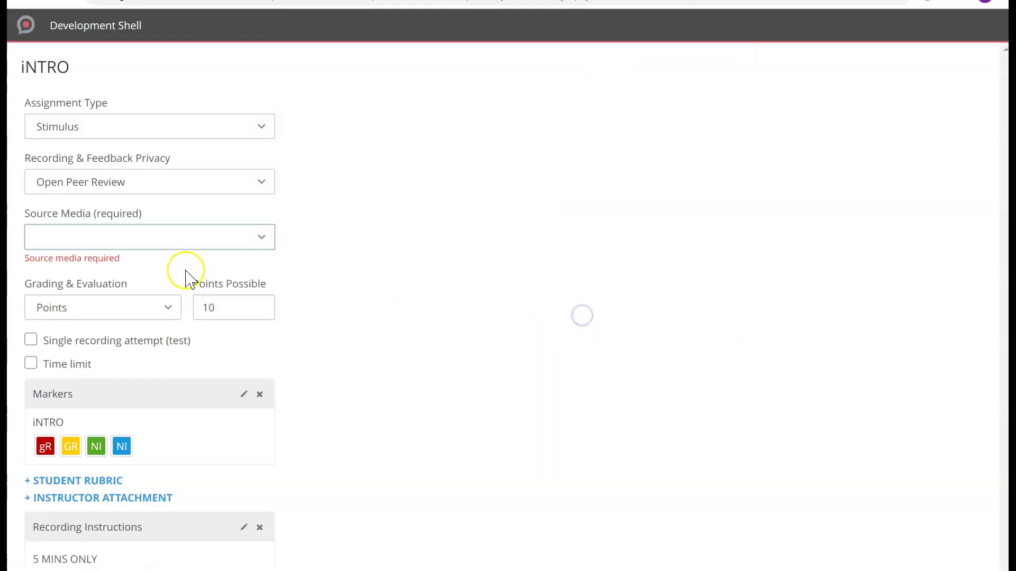
Step: Set the Source Media option to Presenter Selected
left_click(186, 237)
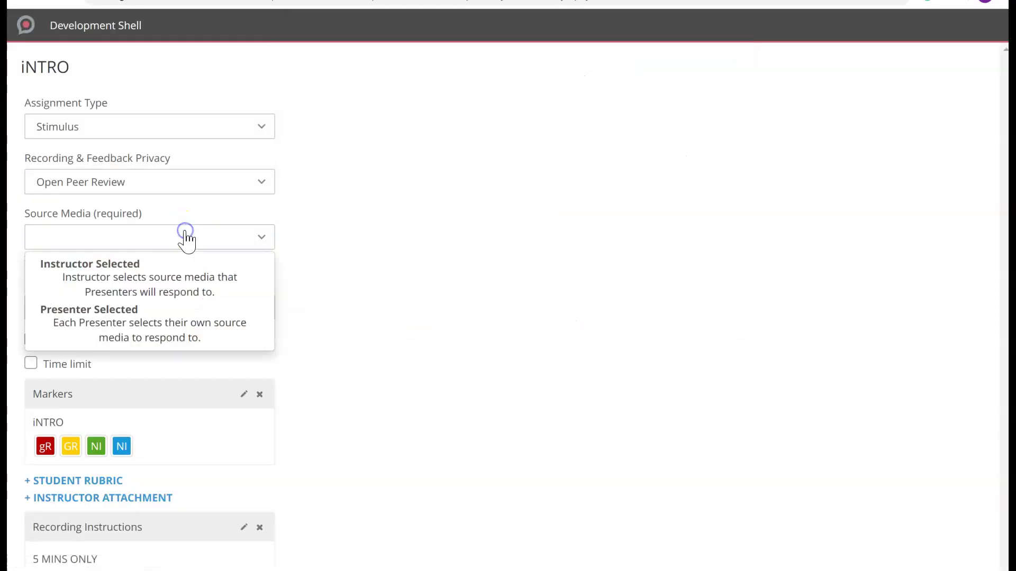
left_click(149, 326)
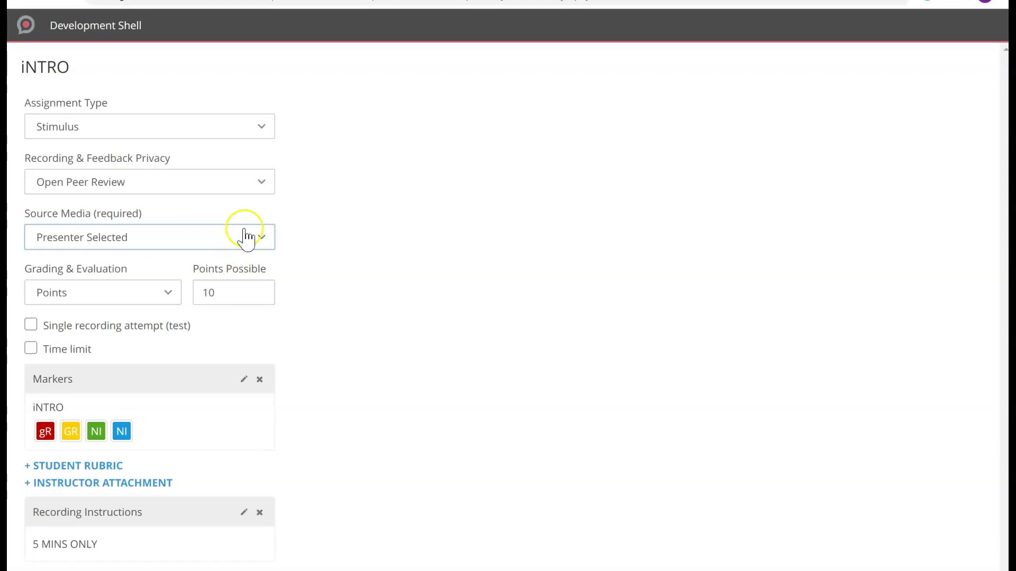
left_click(243, 132)
Step: Switch the assignment type to Comment Only and browse the source media Video, Upload and YouTube options
left_click(151, 271)
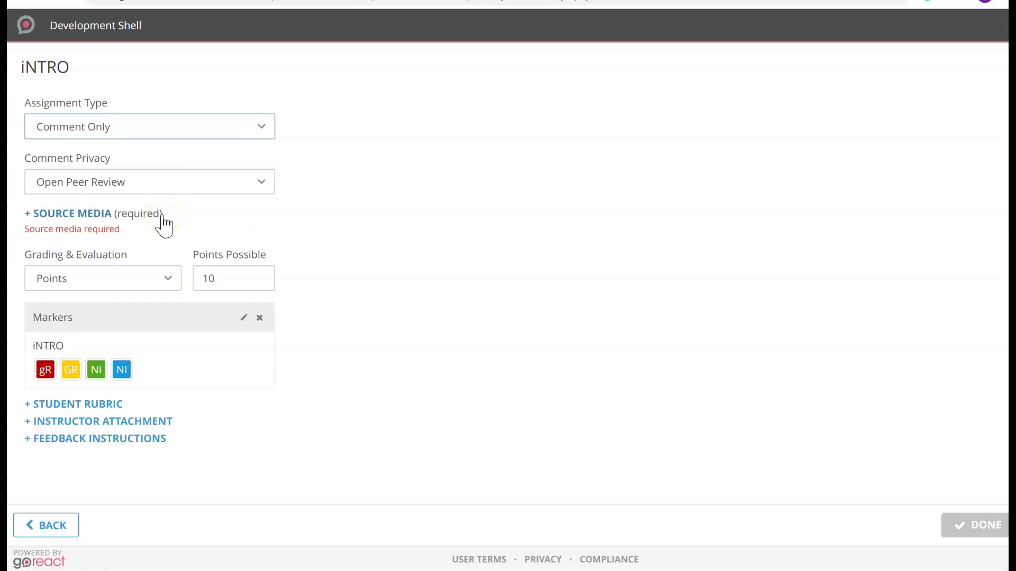
left_click(82, 213)
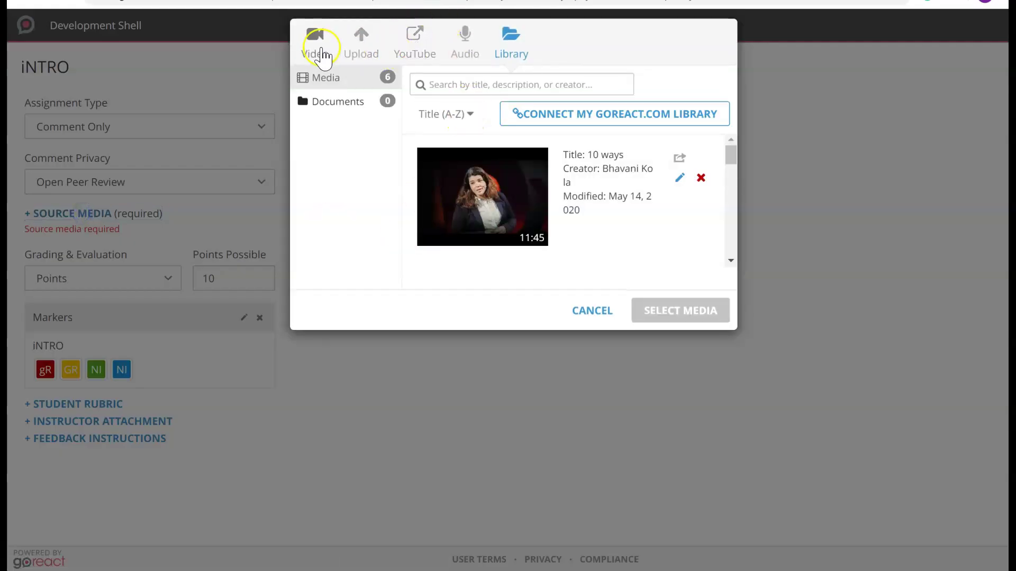
left_click(317, 49)
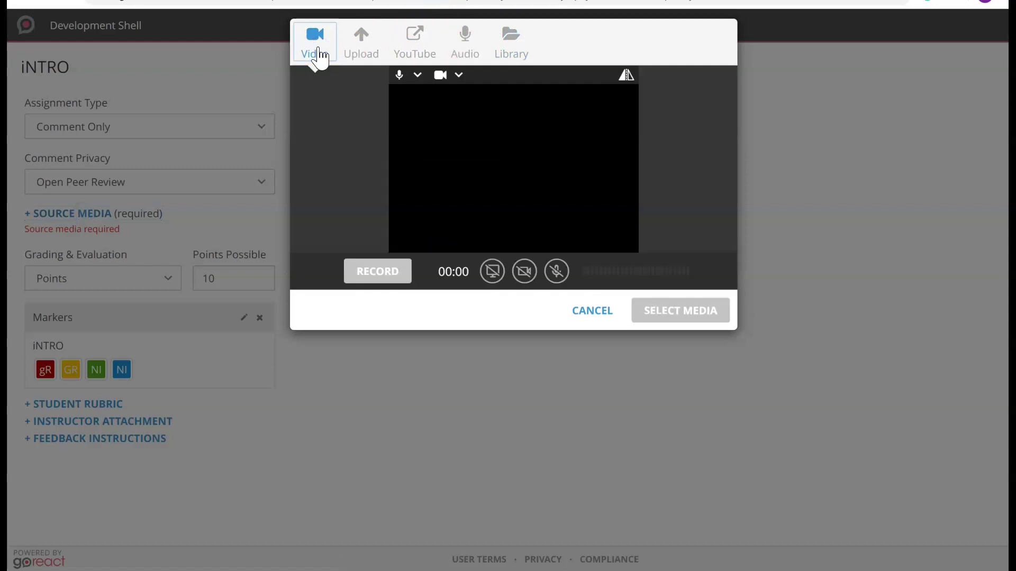
left_click(363, 38)
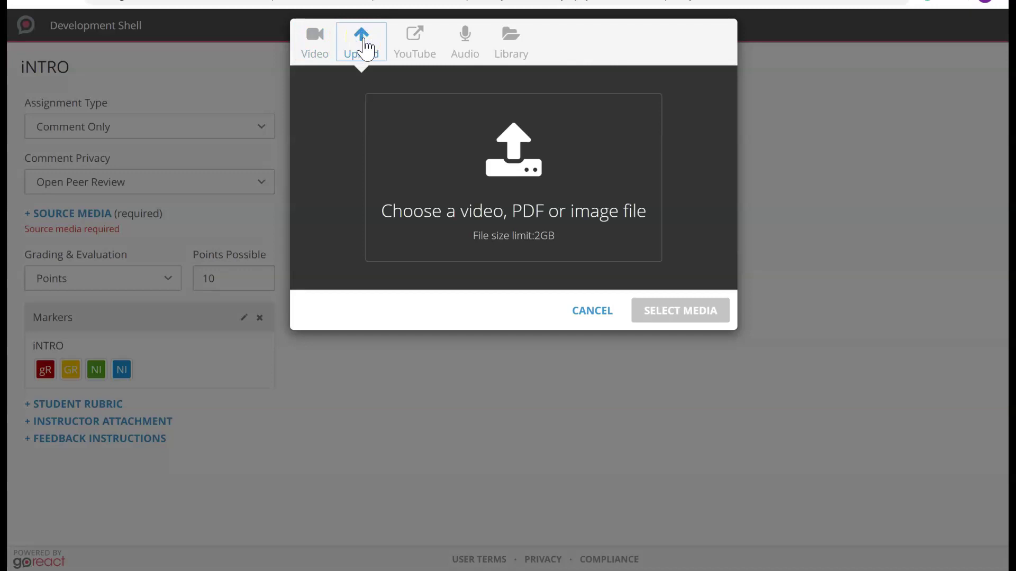
left_click(421, 43)
Step: Paste the TED talk YouTube link, check the Audio option, then close the picker without adding media
left_click(395, 117)
type("https://youtu.be/R1vskiVDwl4")
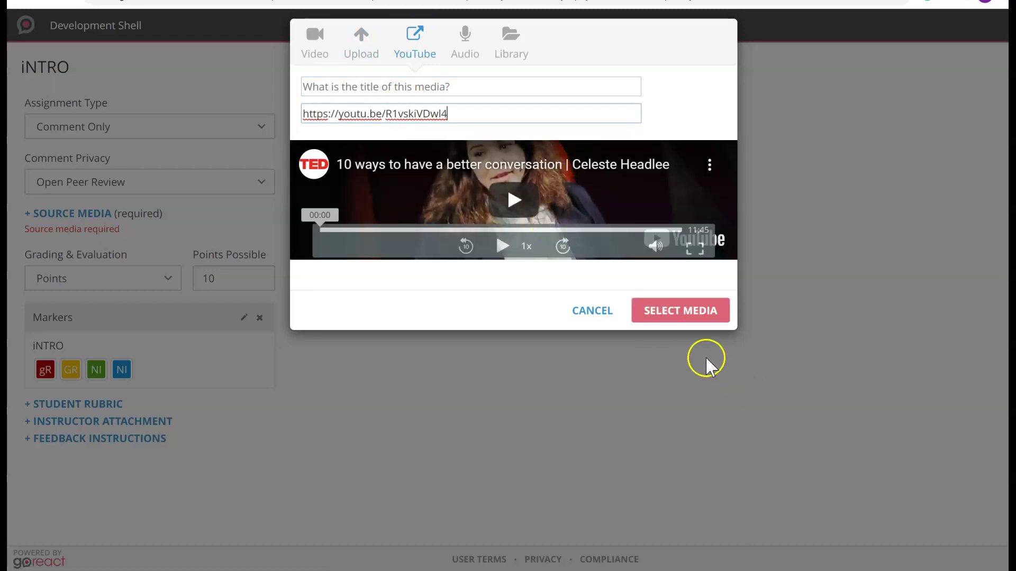
left_click(468, 48)
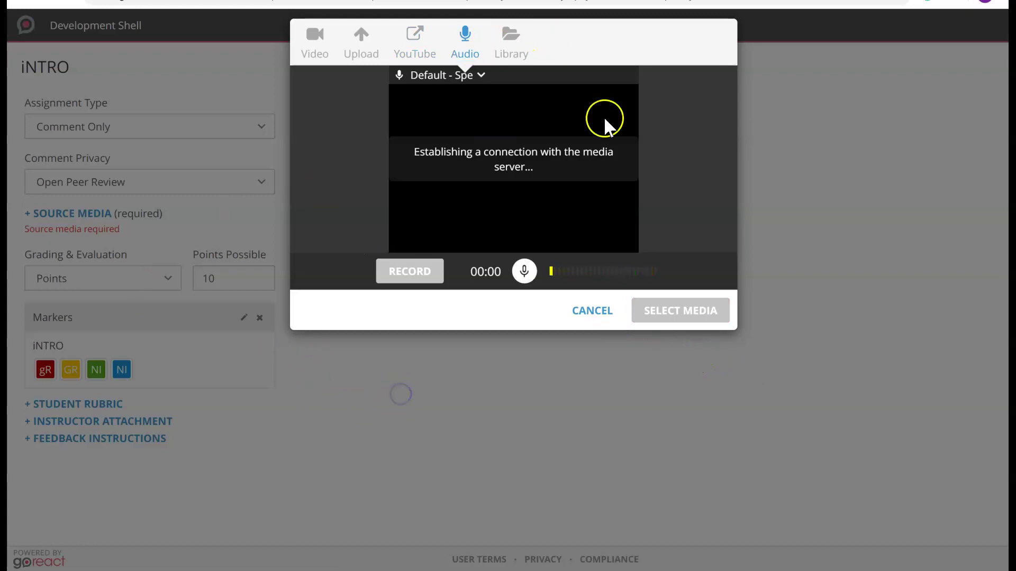
left_click(592, 316)
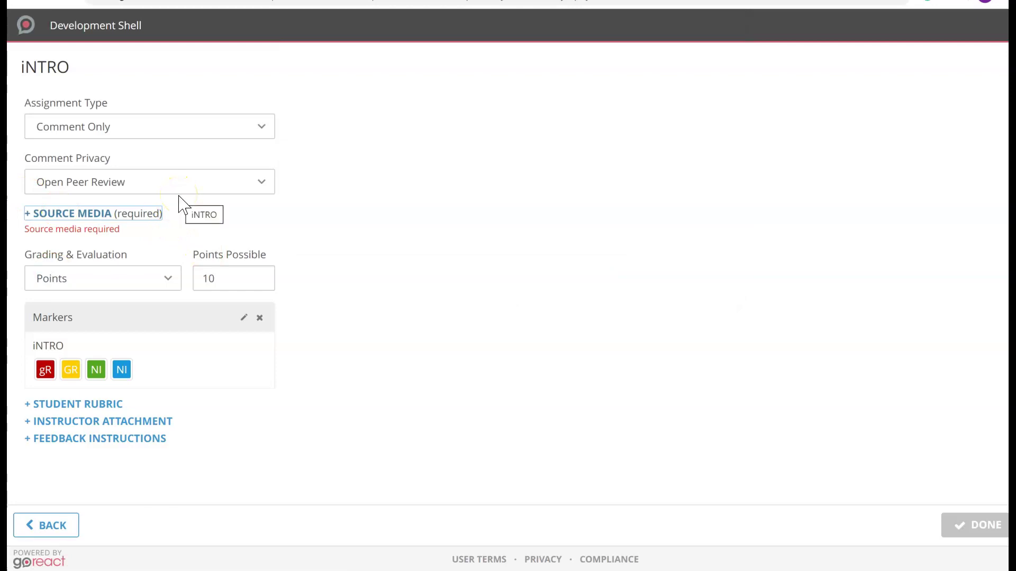
left_click(162, 136)
Step: Set iNTRO to the Standard type with multiple cameras allowed and save it with DONE
left_click(121, 159)
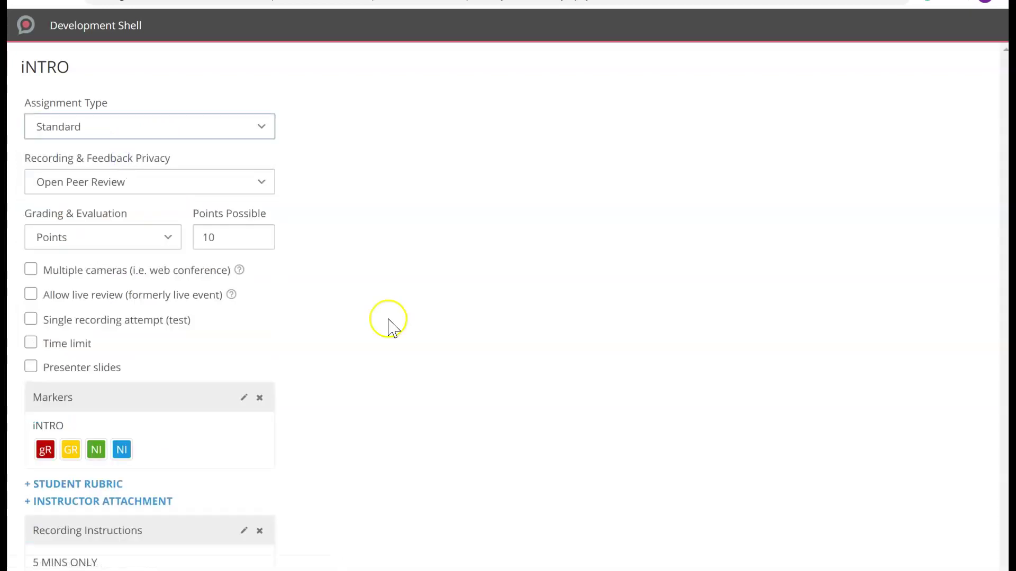
left_click(665, 382)
left_click(31, 270)
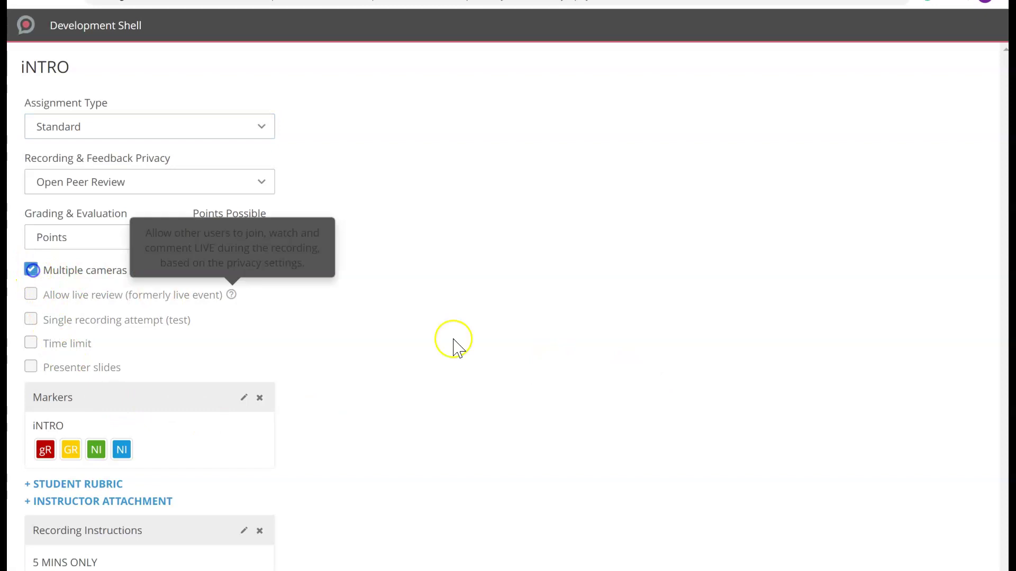
scroll(454, 344, "down", 3)
left_click(957, 532)
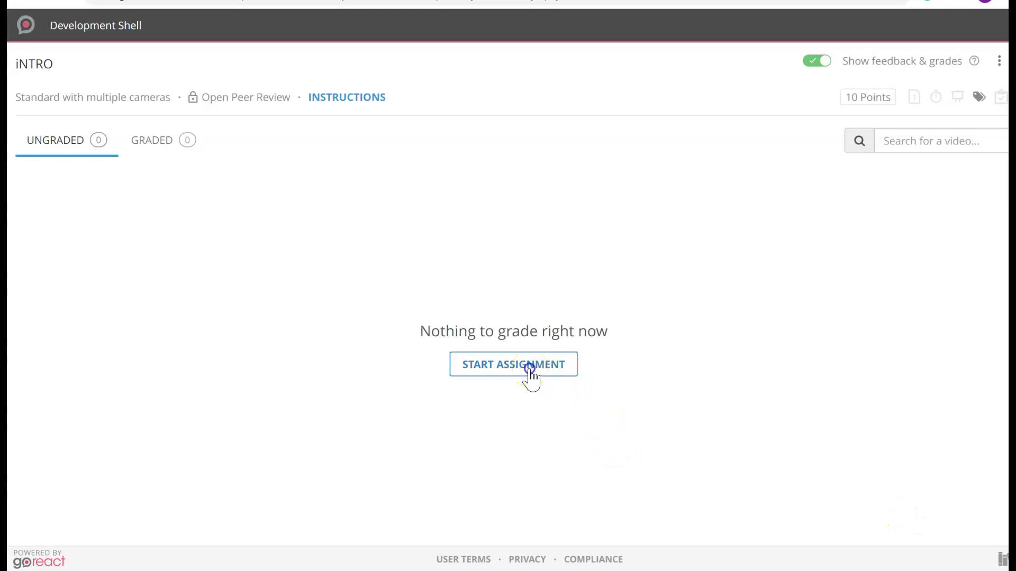
Step: Begin a submission, back out, and reopen the iNTRO assignment from the course content
left_click(530, 369)
left_click(516, 111)
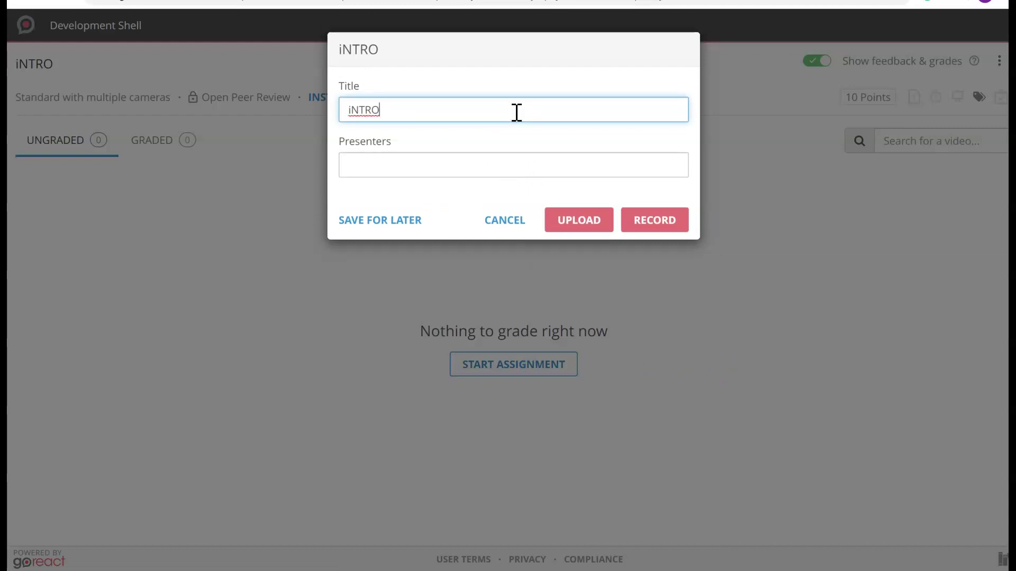
left_click(592, 231)
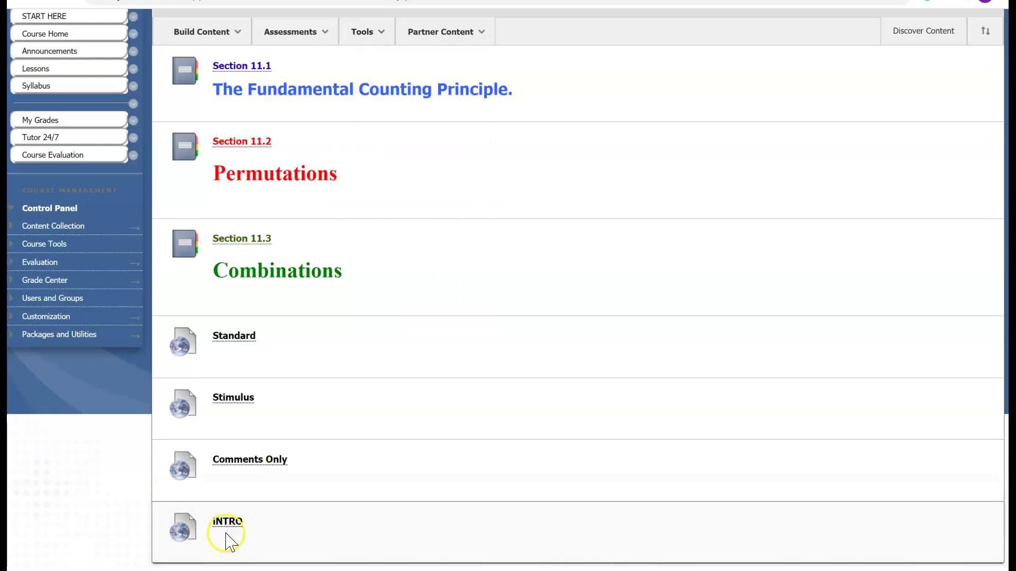
left_click(228, 522)
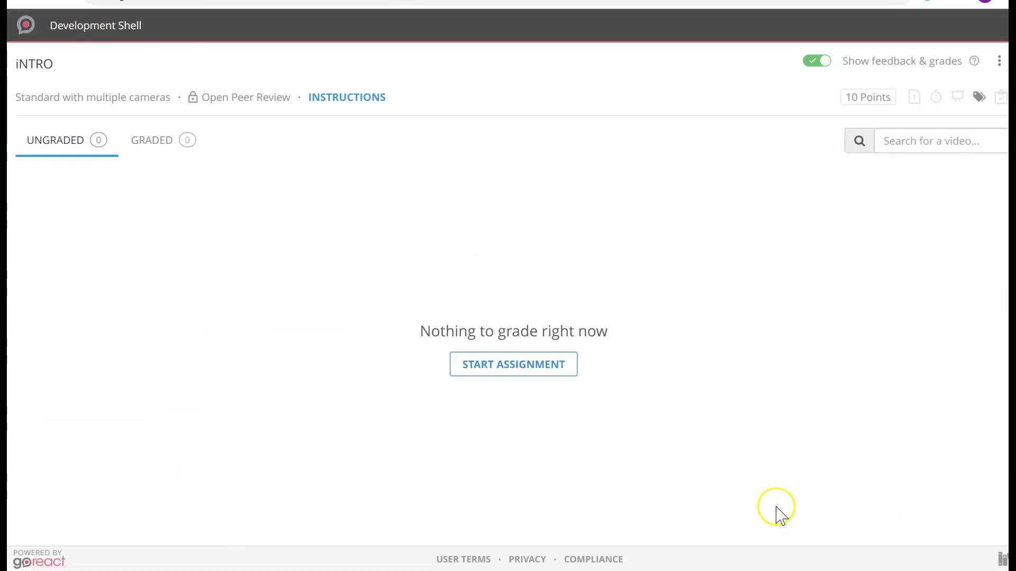
Step: Start a submission titled 'INTRO' with the student as presenter and open camera recording
left_click(533, 365)
left_click(439, 108)
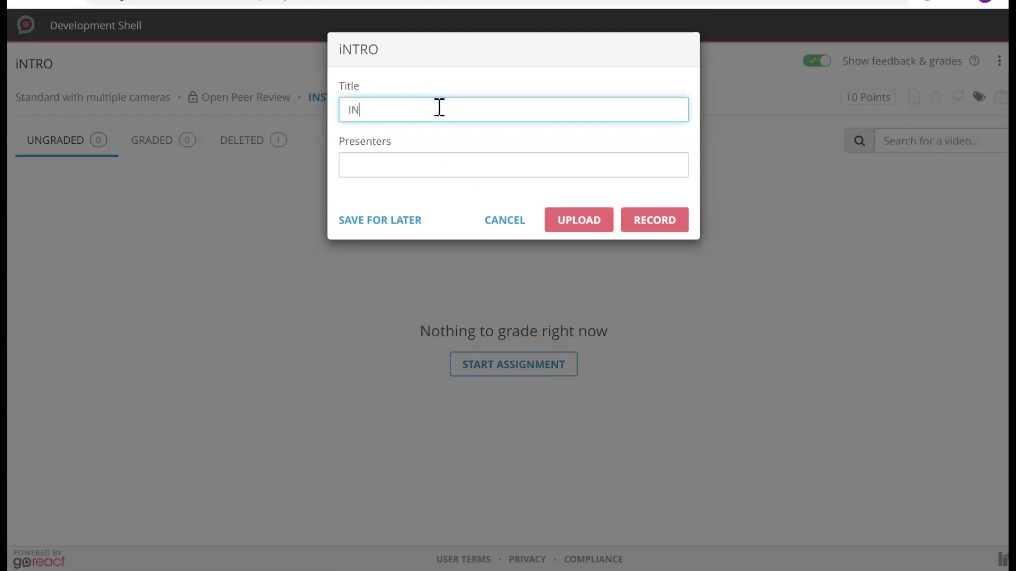
type("INTRO")
left_click(426, 159)
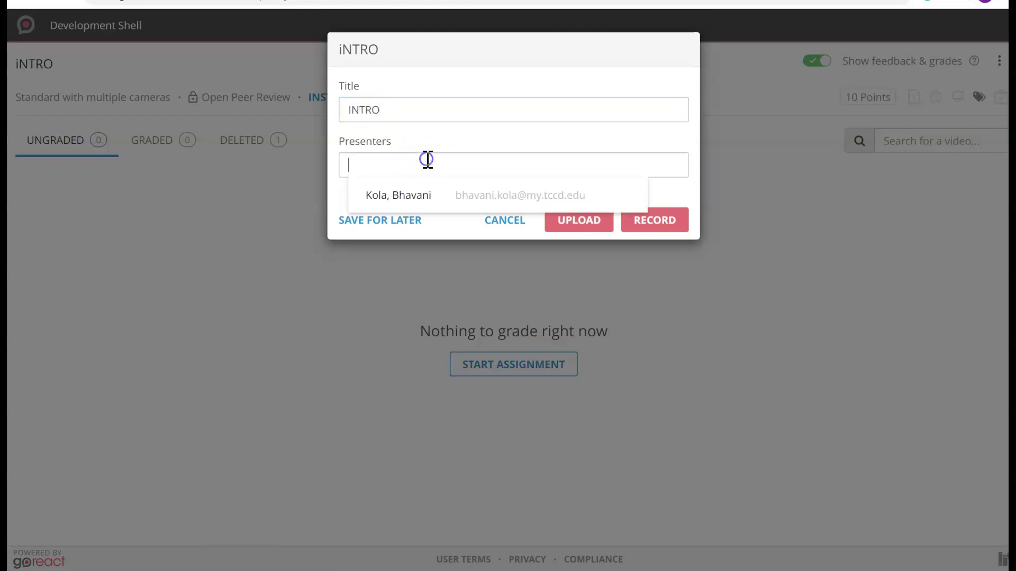
left_click(417, 197)
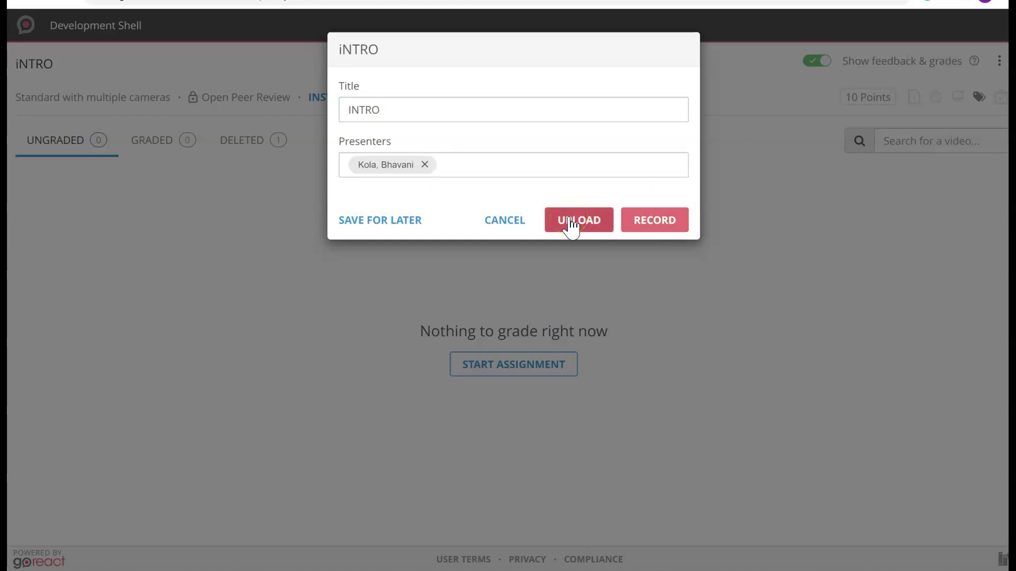
left_click(654, 220)
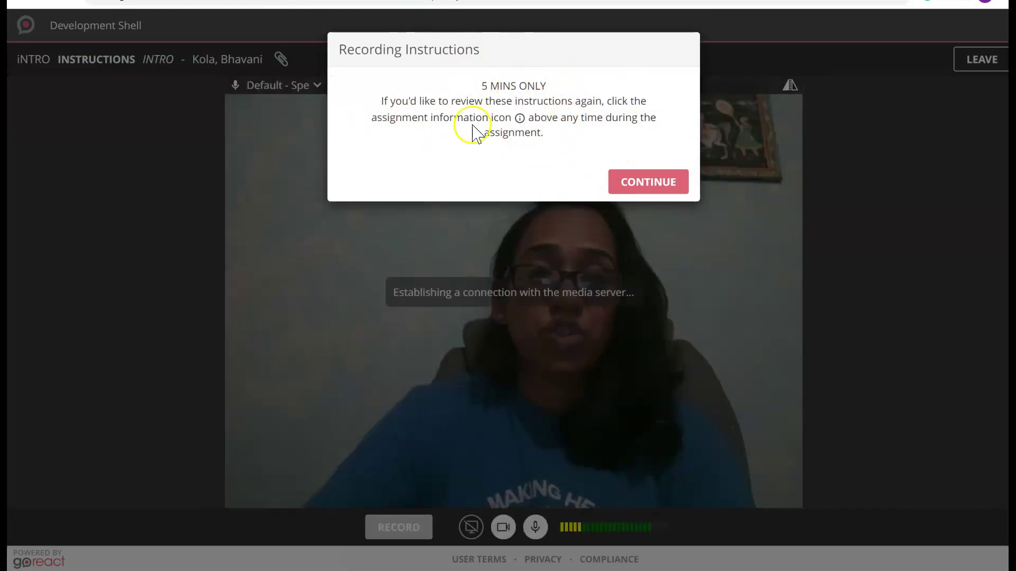
Step: Dismiss the instructions, mirror the camera preview, and record an 8-second introduction video
left_click(652, 184)
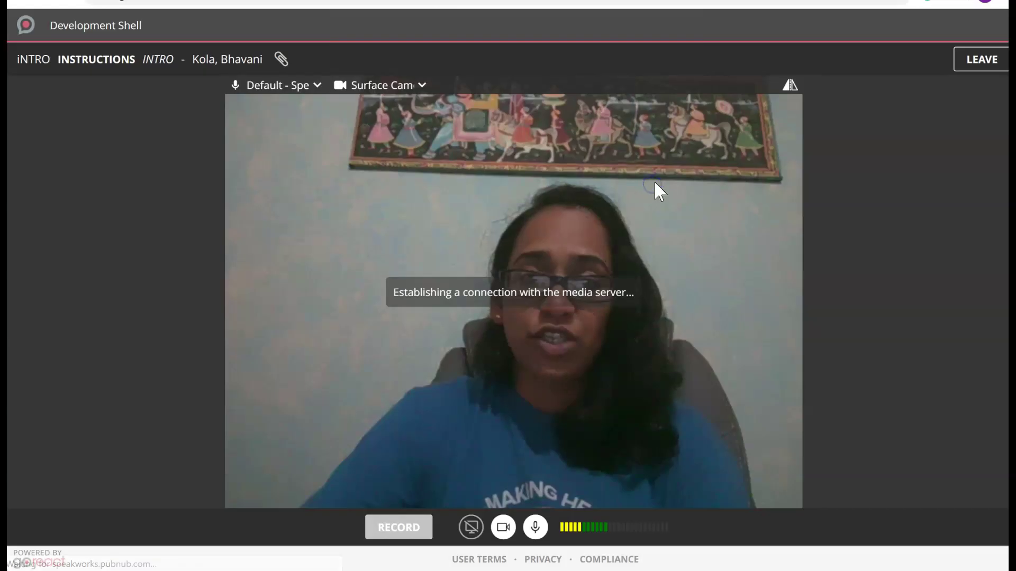
left_click(791, 86)
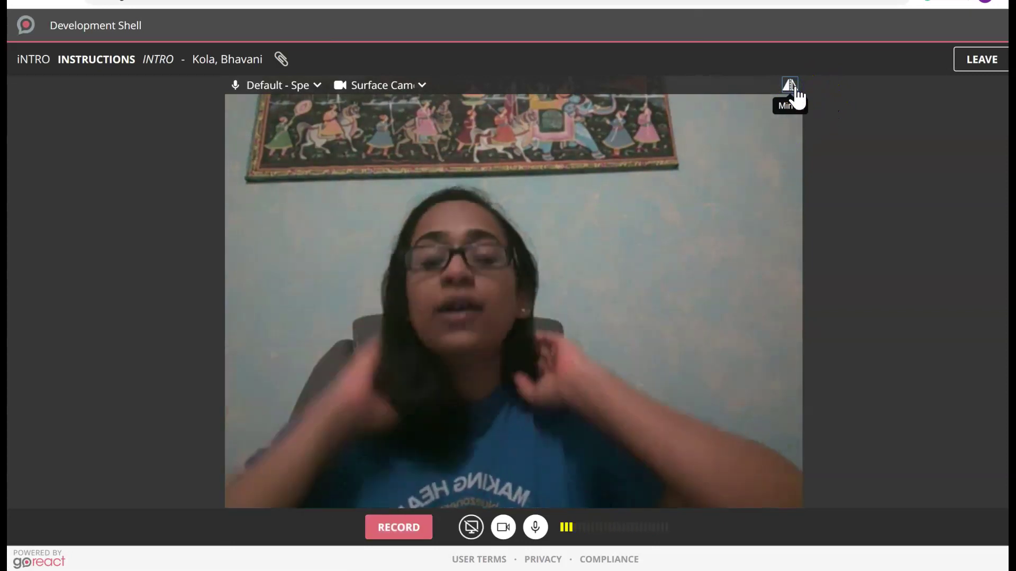
left_click(680, 193)
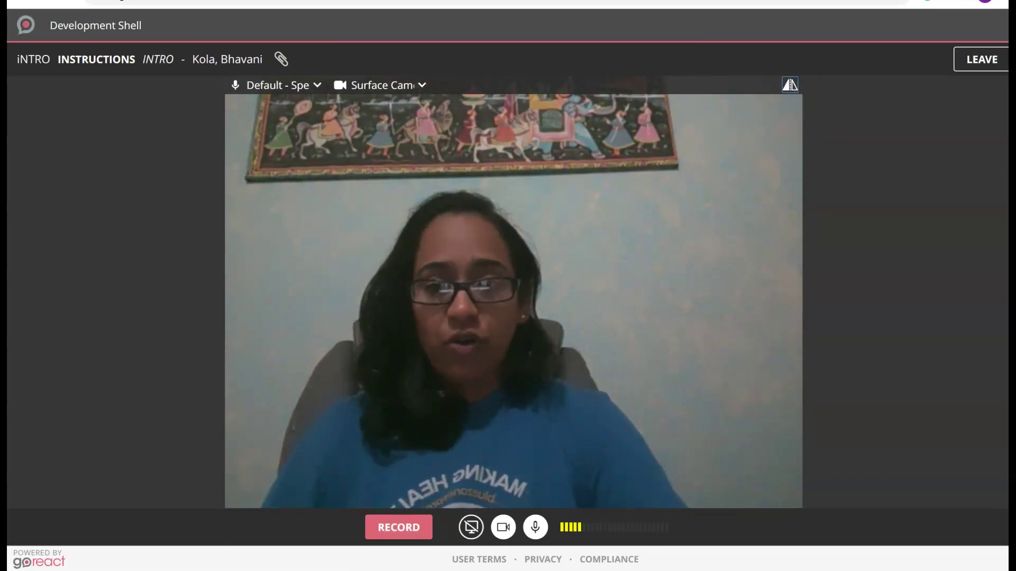
left_click(396, 527)
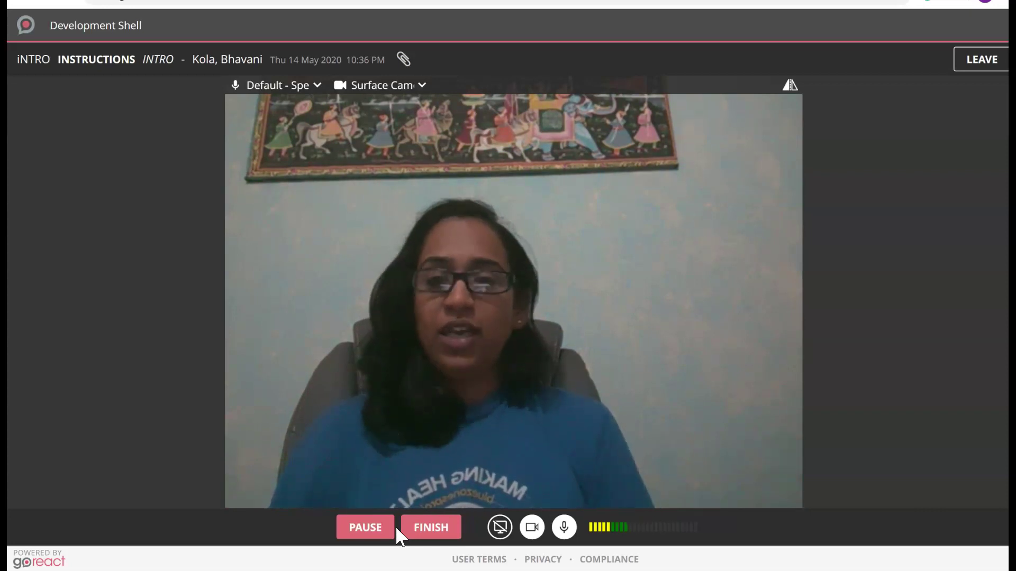
left_click(435, 528)
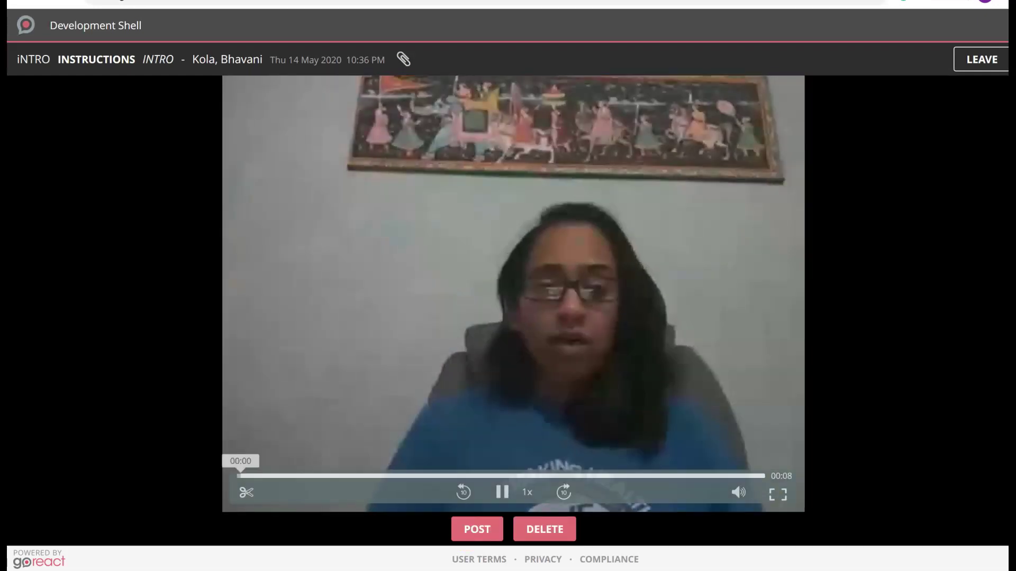
Step: Review the recorded playback and post the video to the iNTRO assignment
mouse_move(729, 439)
left_click(502, 492)
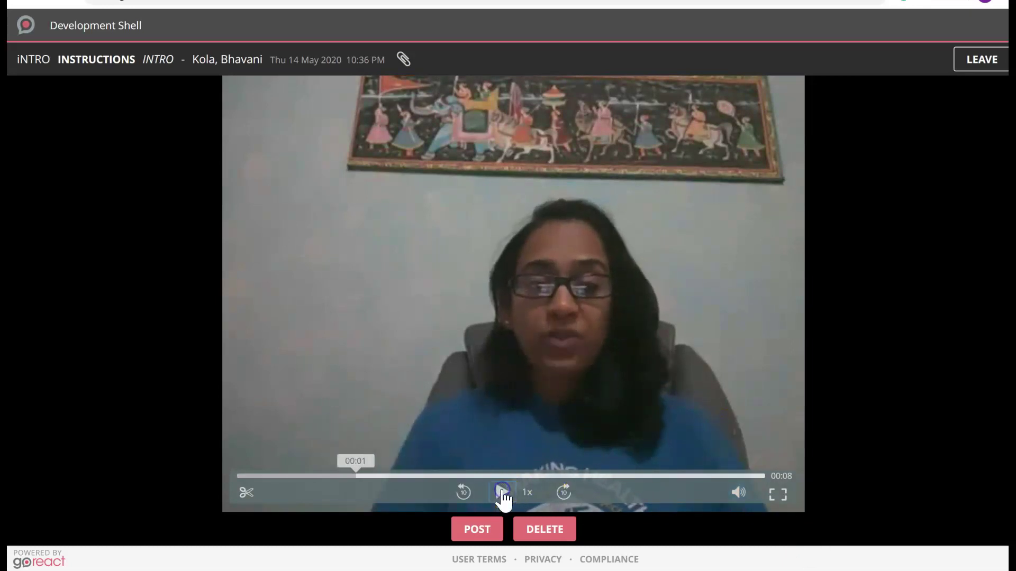
left_click(478, 529)
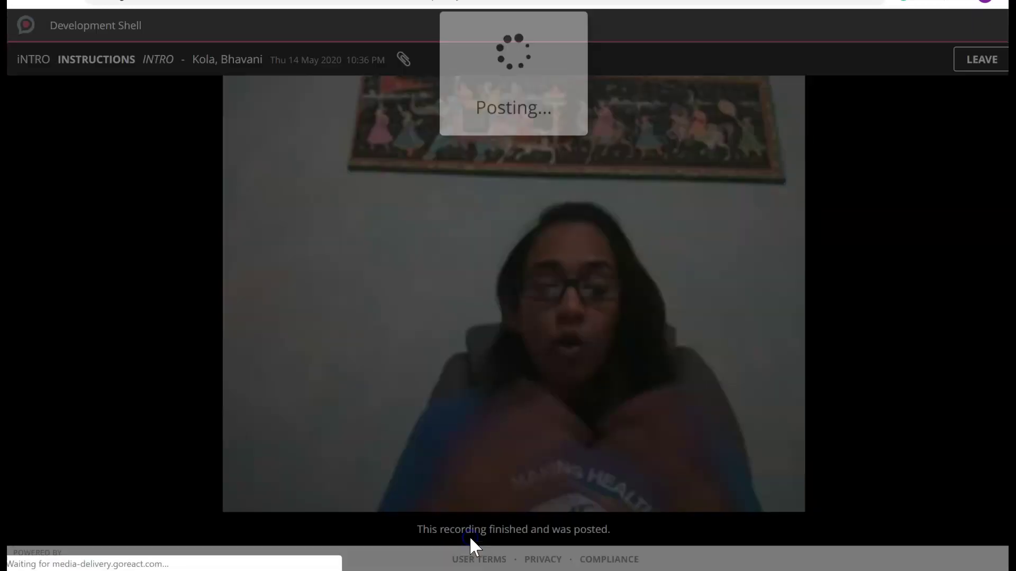
left_click(483, 341)
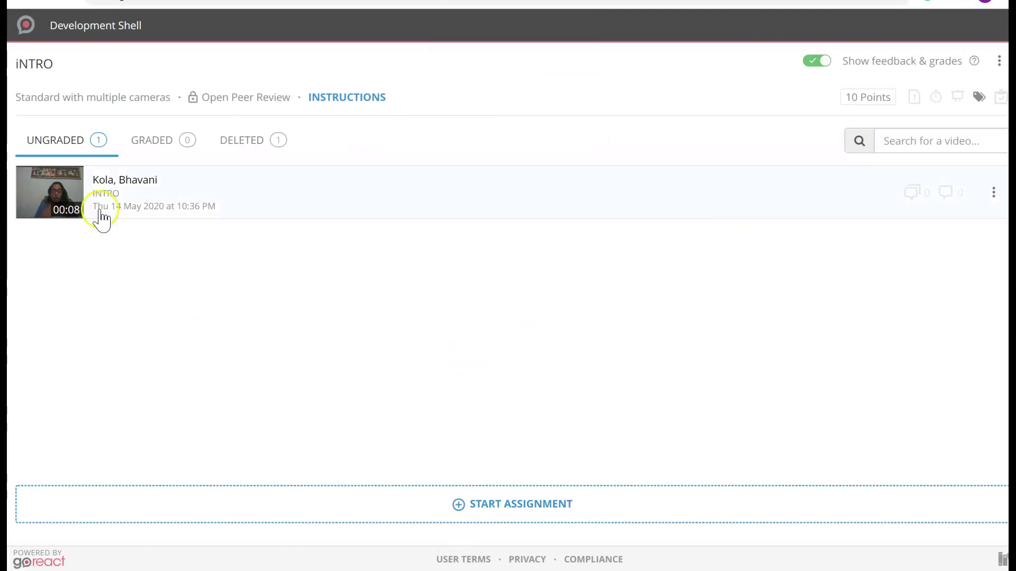
Step: Open the posted INTRO submission and play its video with the sound muted
left_click(130, 187)
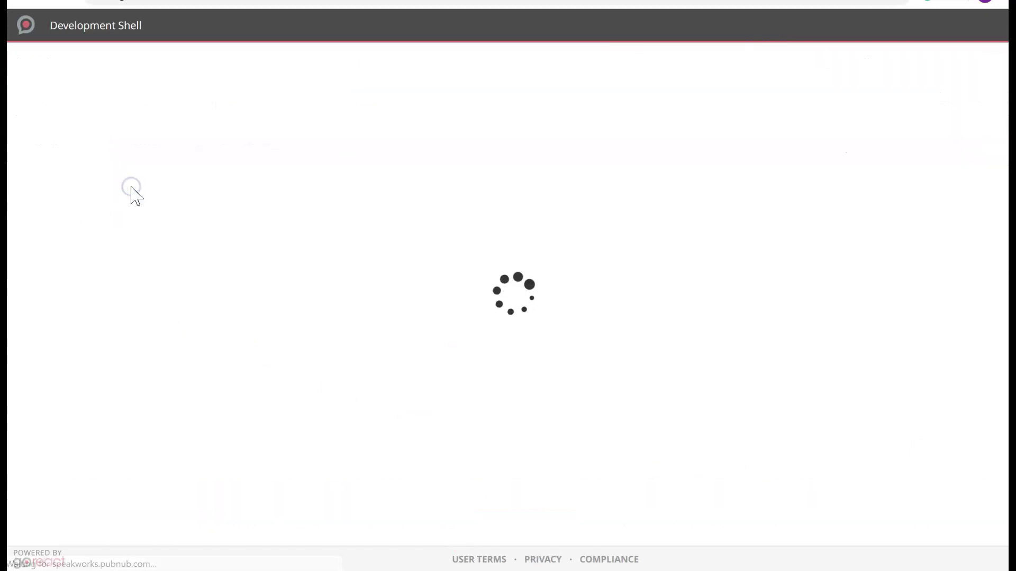
left_click(122, 502)
left_click(190, 502)
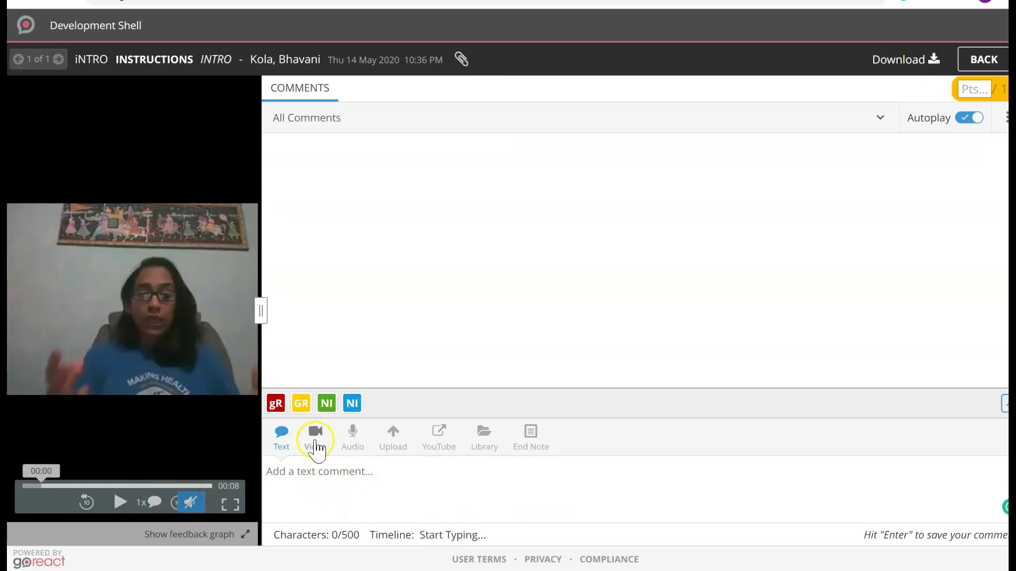
left_click(119, 505)
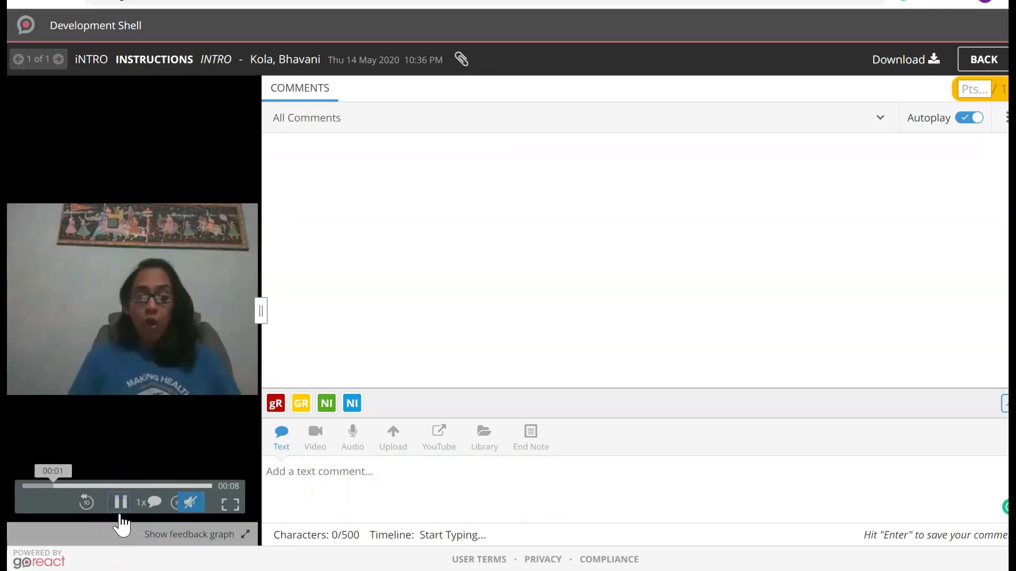
Step: Add GREAT EYE CONTACT, NICE BACKGROUND and NICE VOICE markers at 00:03, 00:06, 00:08 and score 2 points
left_click(306, 405)
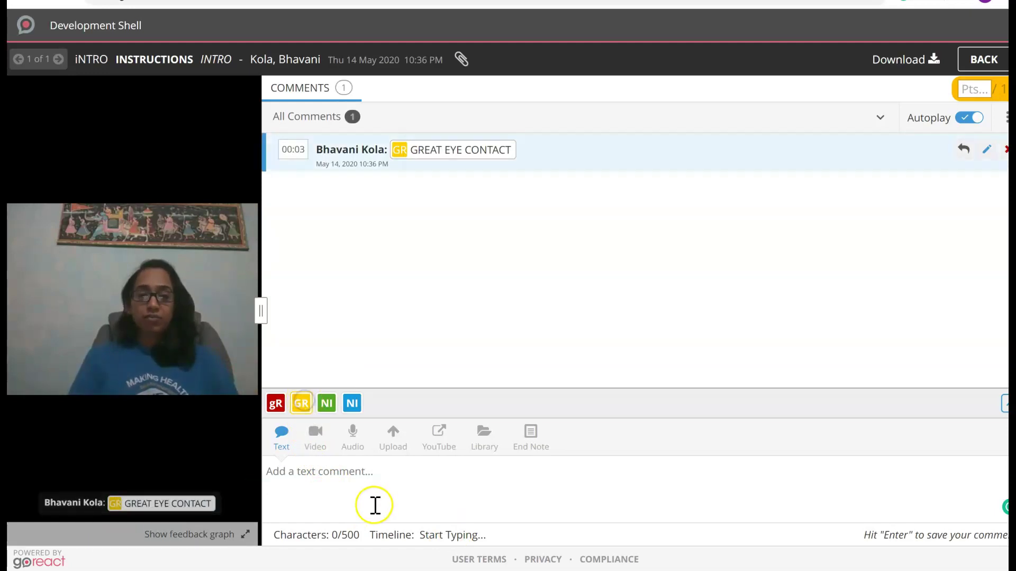
left_click(351, 403)
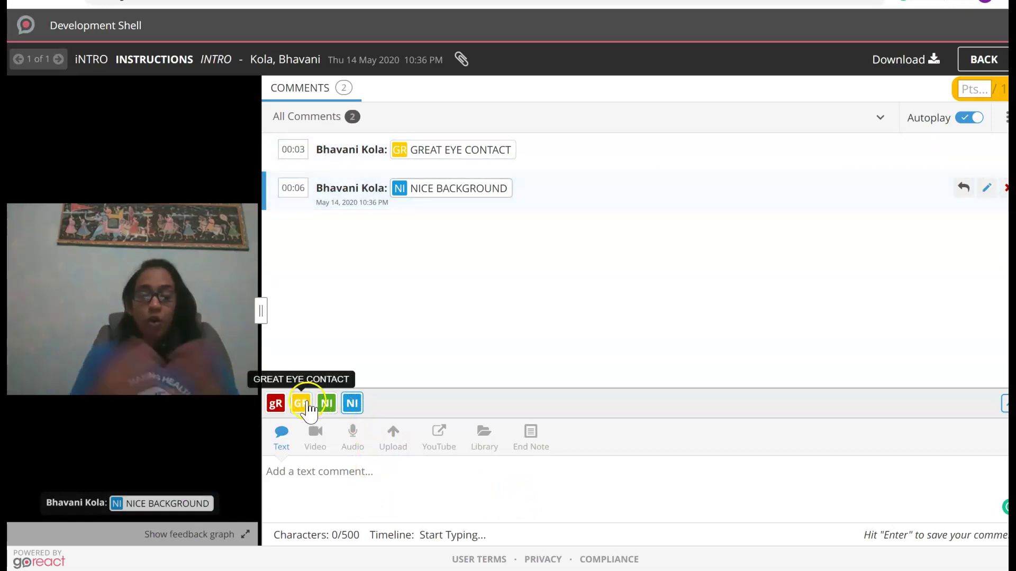
left_click(326, 405)
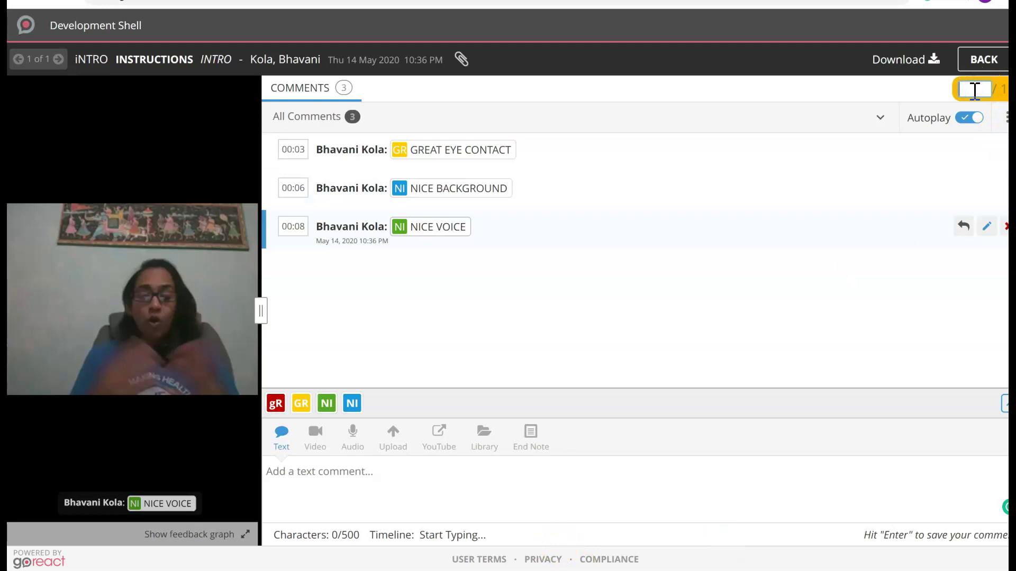
left_click(799, 274)
left_click(454, 485)
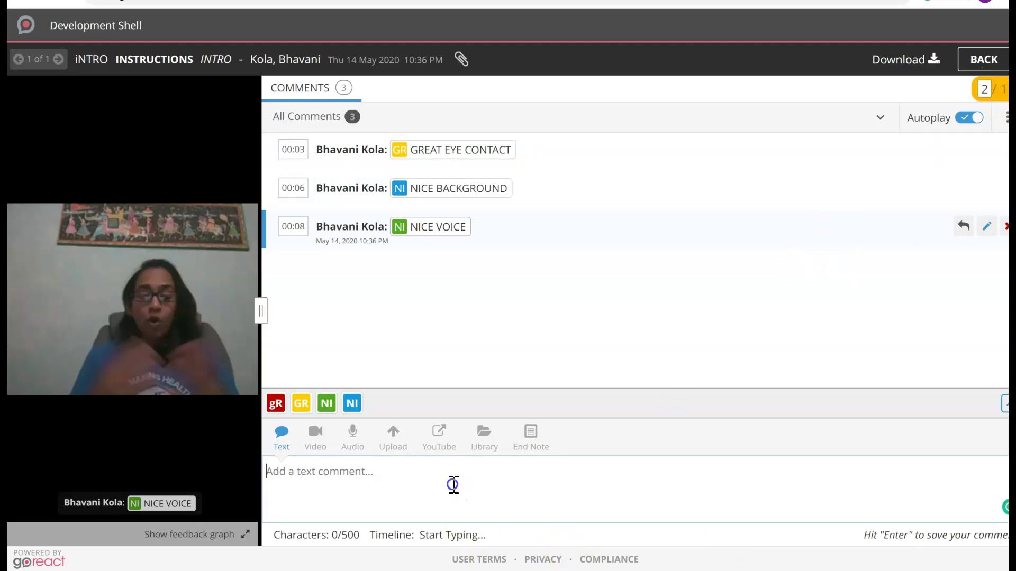
Step: Start a 'WELCOME' comment, try the Video, Audio, Upload, YouTube and Library options, then discard it
type("WELCOME")
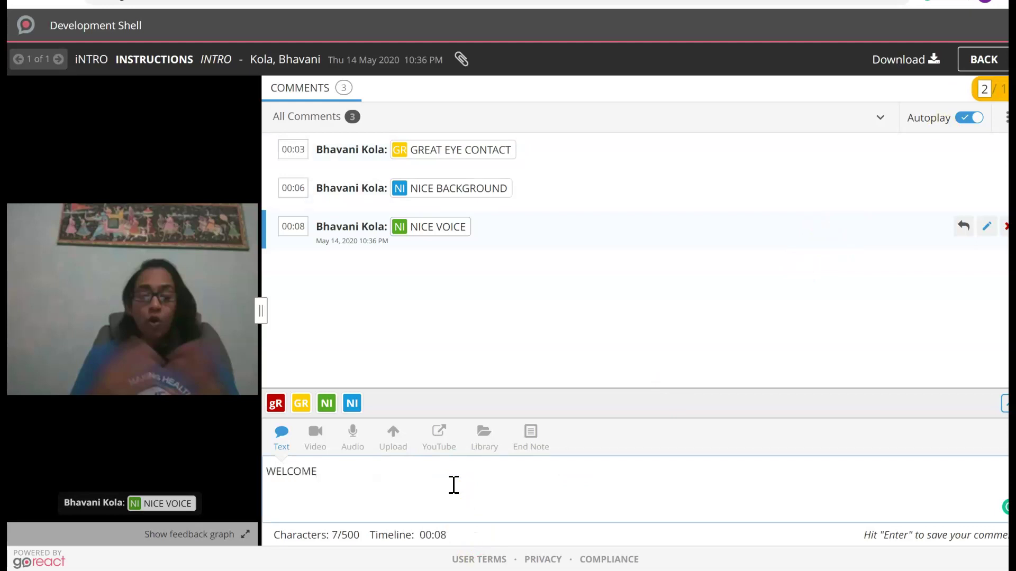
left_click(316, 443)
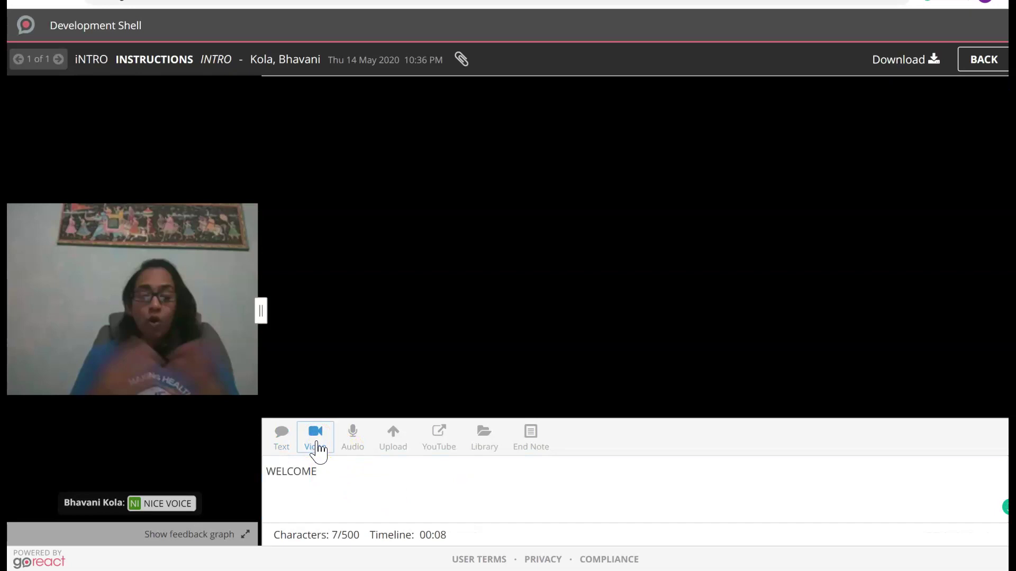
left_click(325, 441)
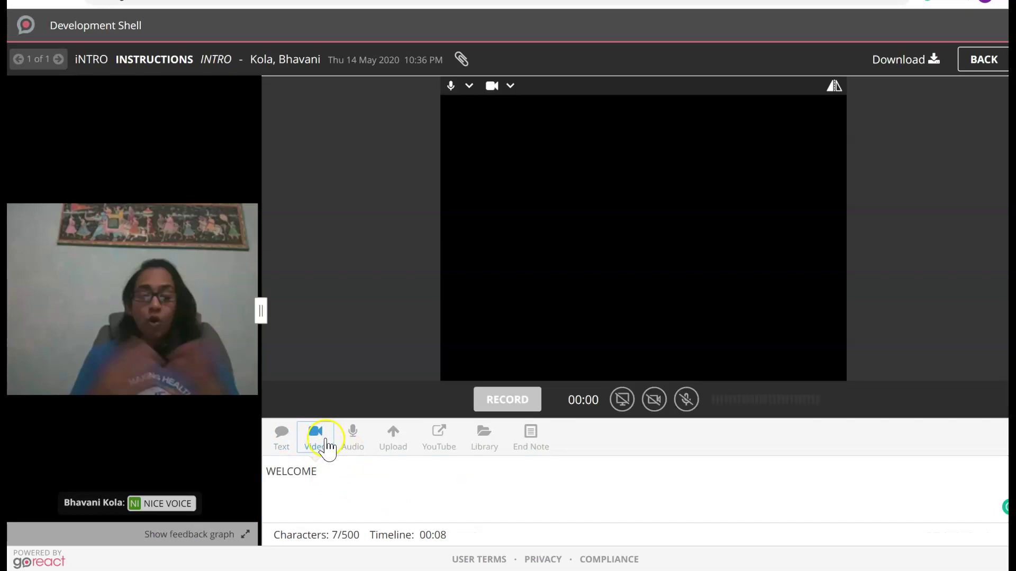
left_click(358, 441)
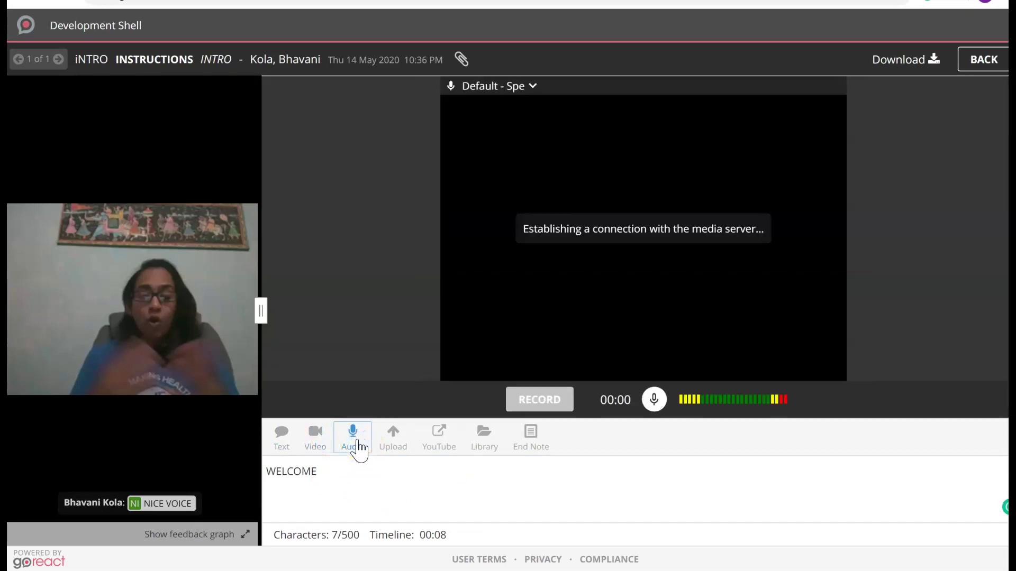
left_click(391, 439)
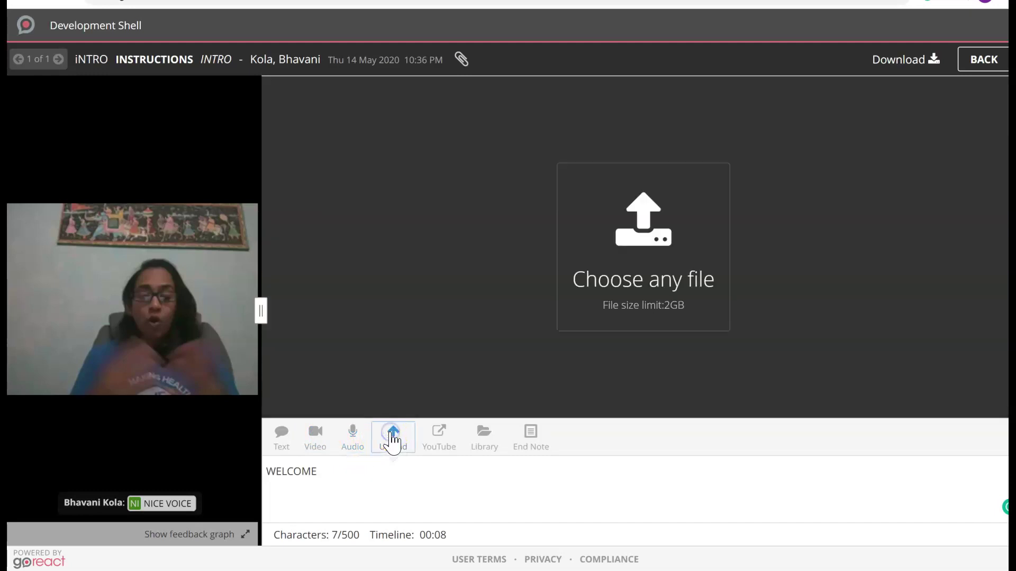
left_click(445, 444)
left_click(488, 443)
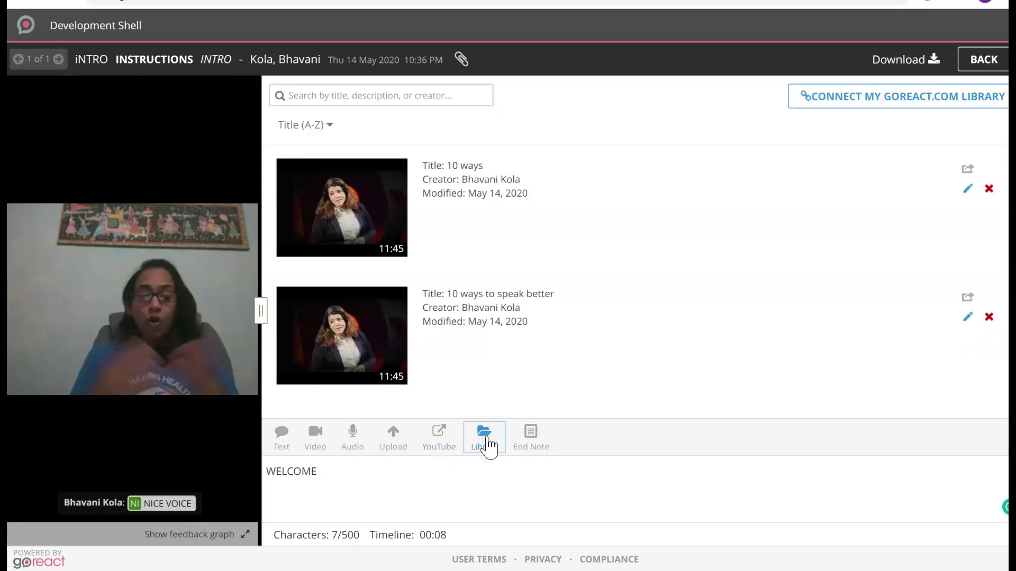
left_click(983, 62)
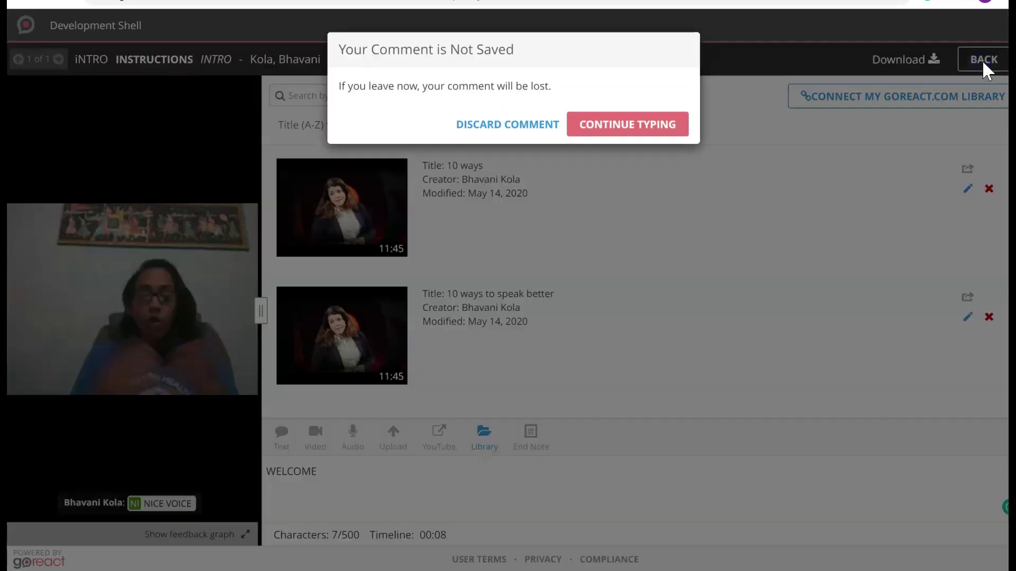
left_click(541, 126)
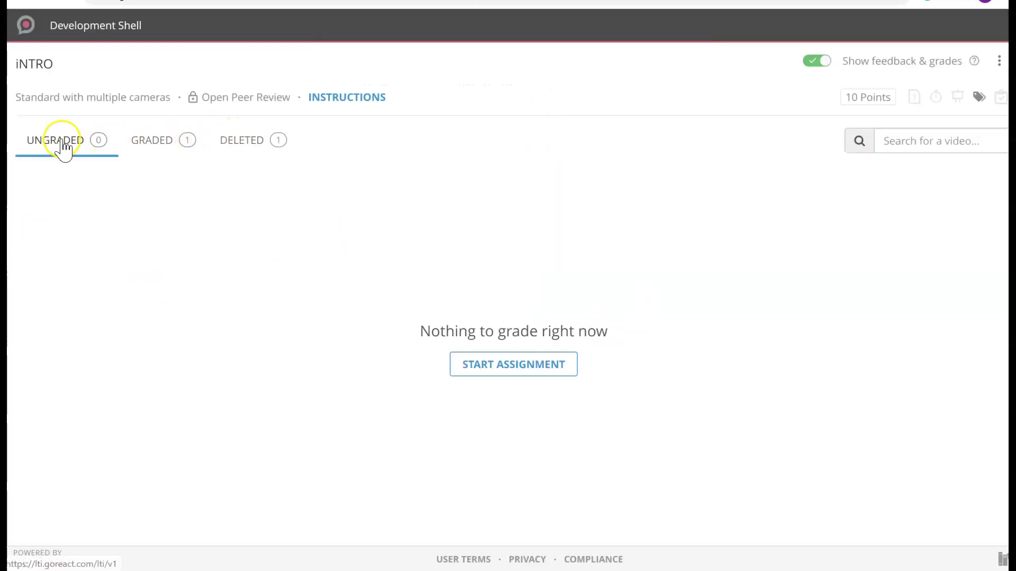
Step: Check the graded submissions, then open the Stimulus assignment from the Lessons content
left_click(159, 141)
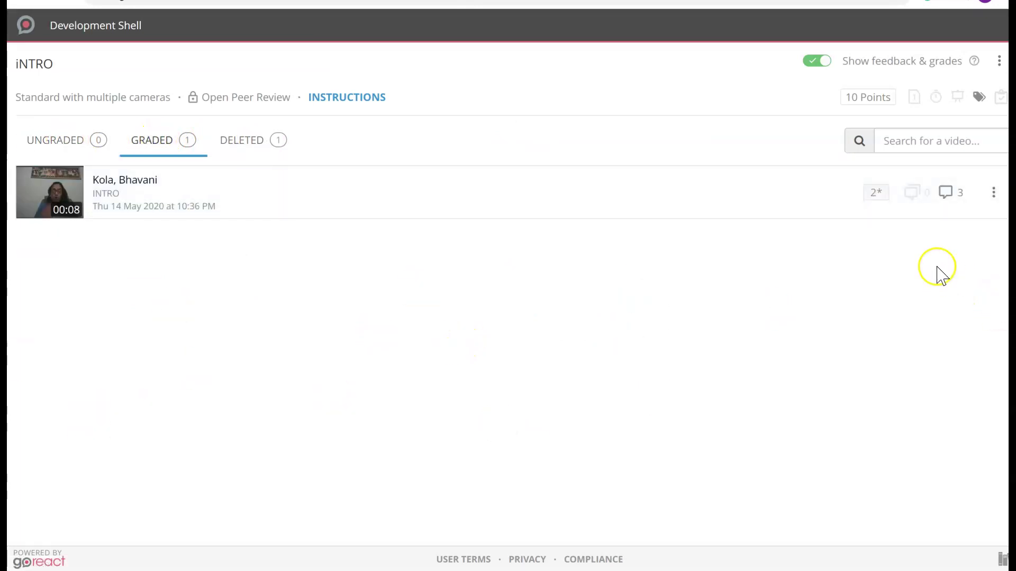
mouse_move(876, 193)
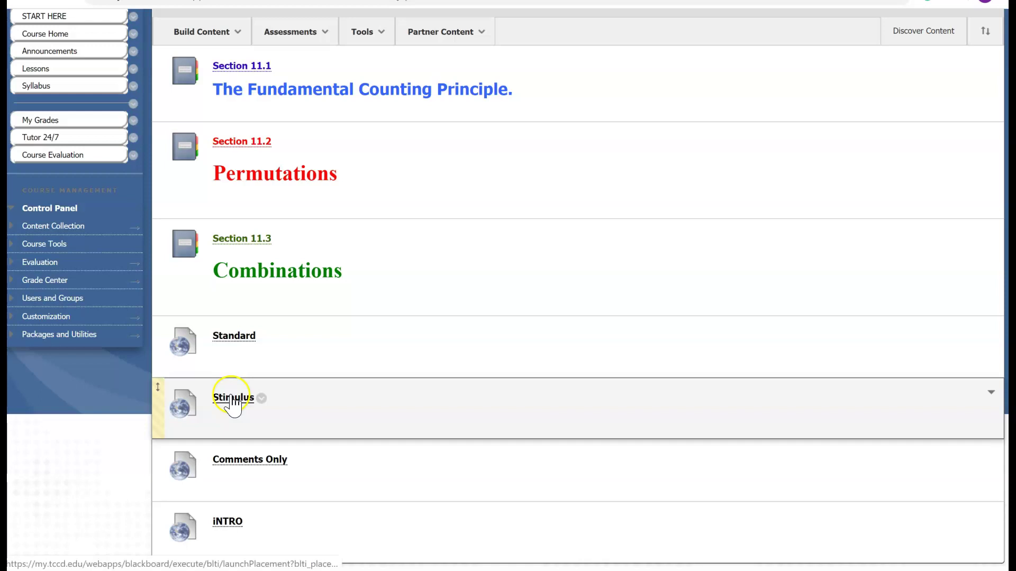
left_click(233, 398)
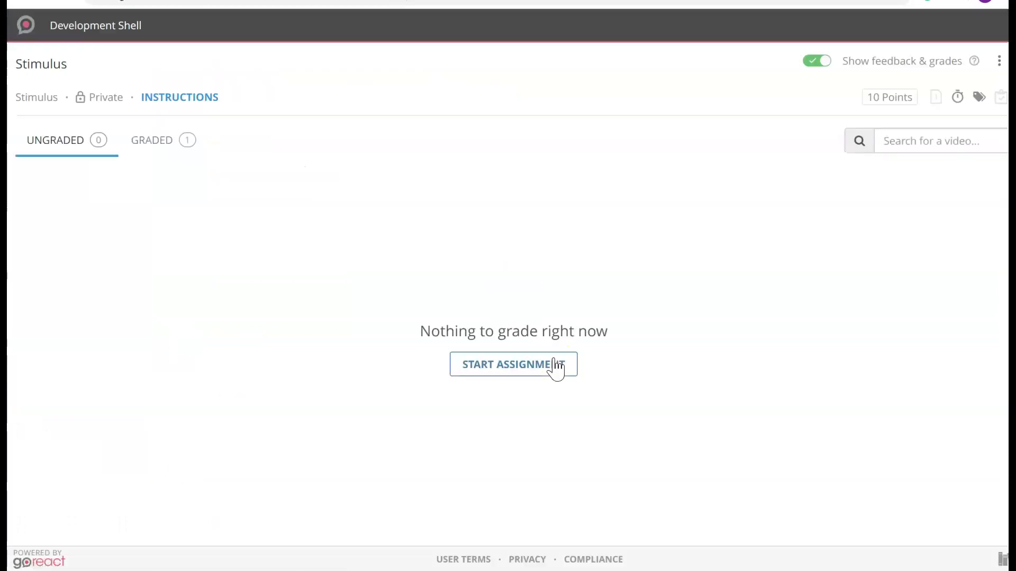
Step: Begin a Stimulus submission titled INTRO with the student as presenter and go to recording
left_click(524, 370)
left_click(471, 105)
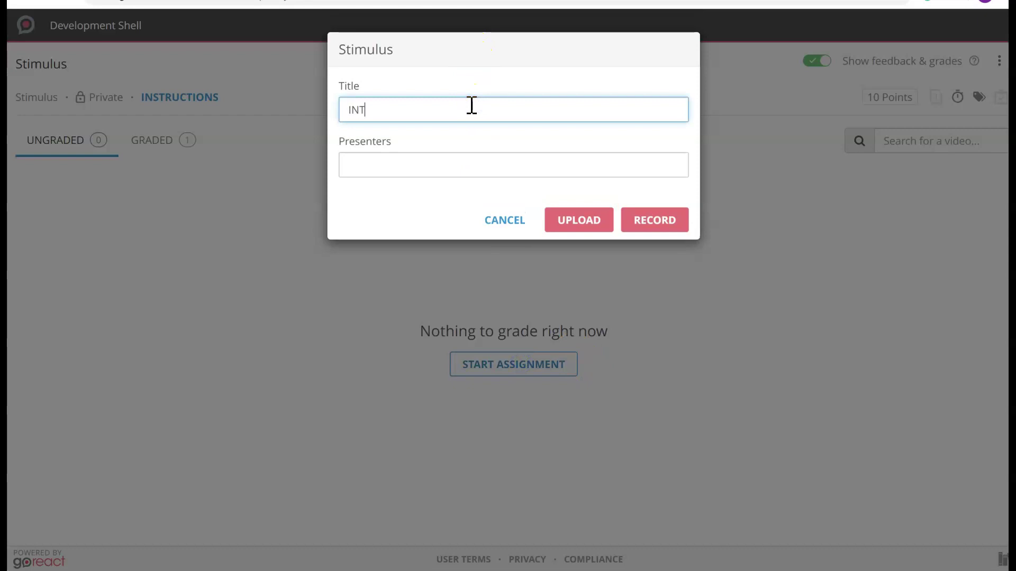
left_click(462, 157)
left_click(421, 200)
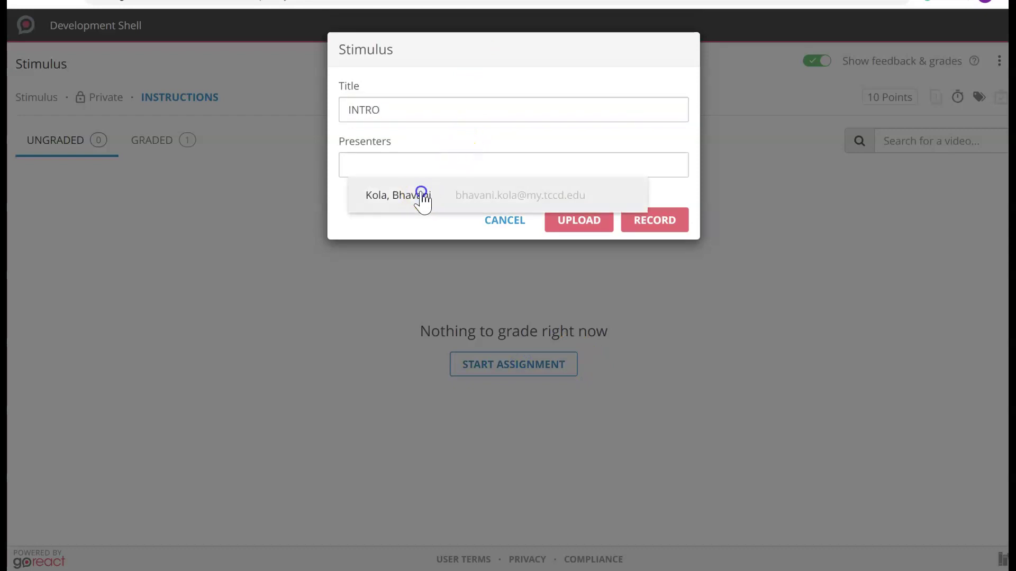
left_click(667, 217)
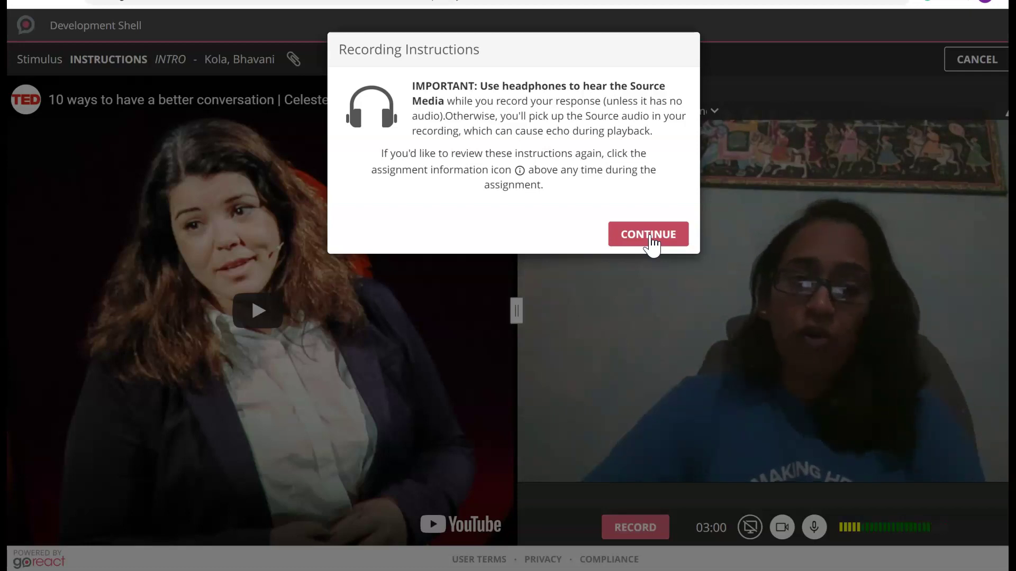
Step: Start the TED talk video and begin recording the response alongside it
left_click(650, 235)
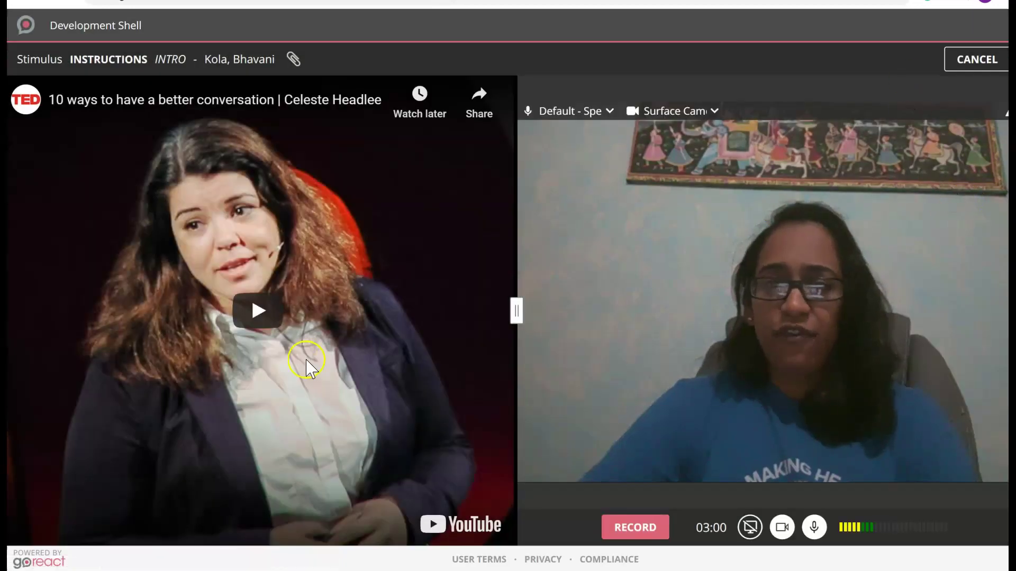
mouse_move(247, 319)
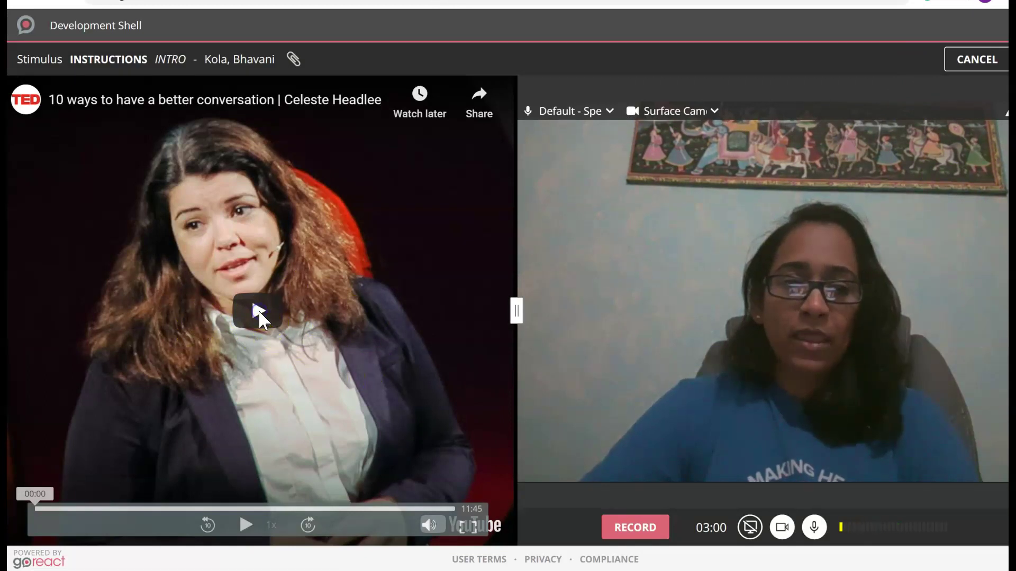
left_click(247, 526)
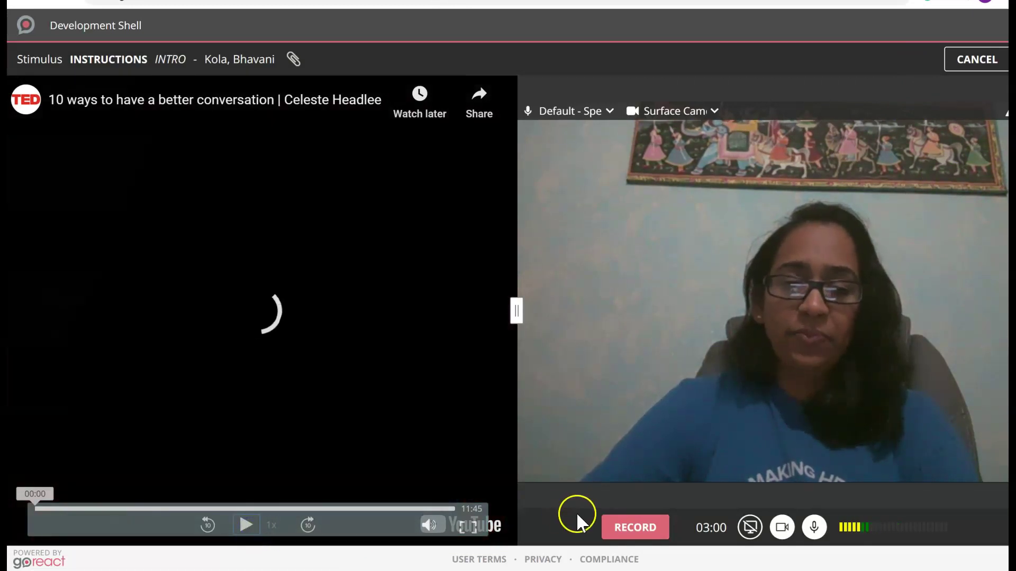
left_click(635, 529)
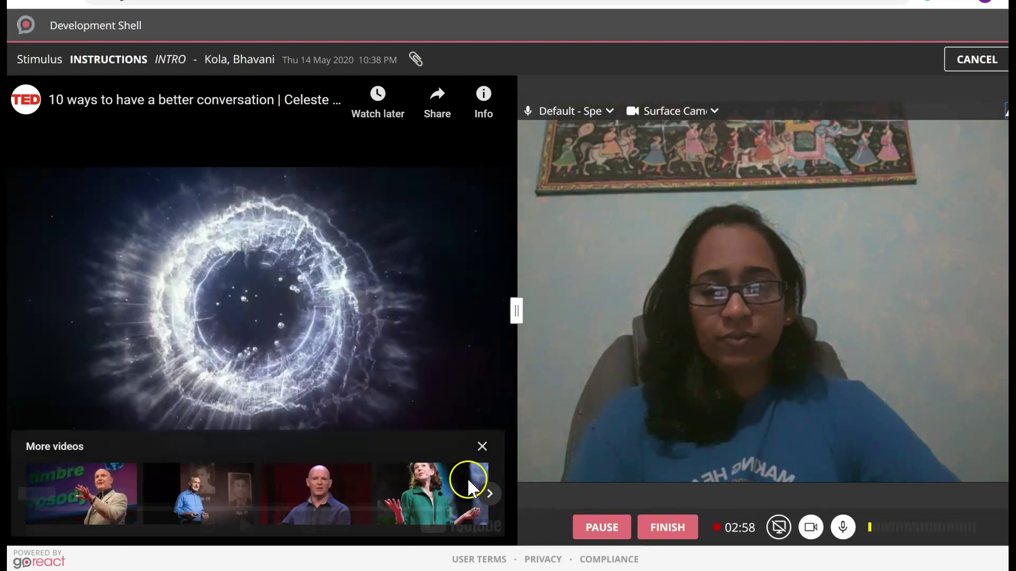
Step: Skip the TED talk ahead to 08:40, pause video and recording, and finish the INTRO submission
left_click(246, 525)
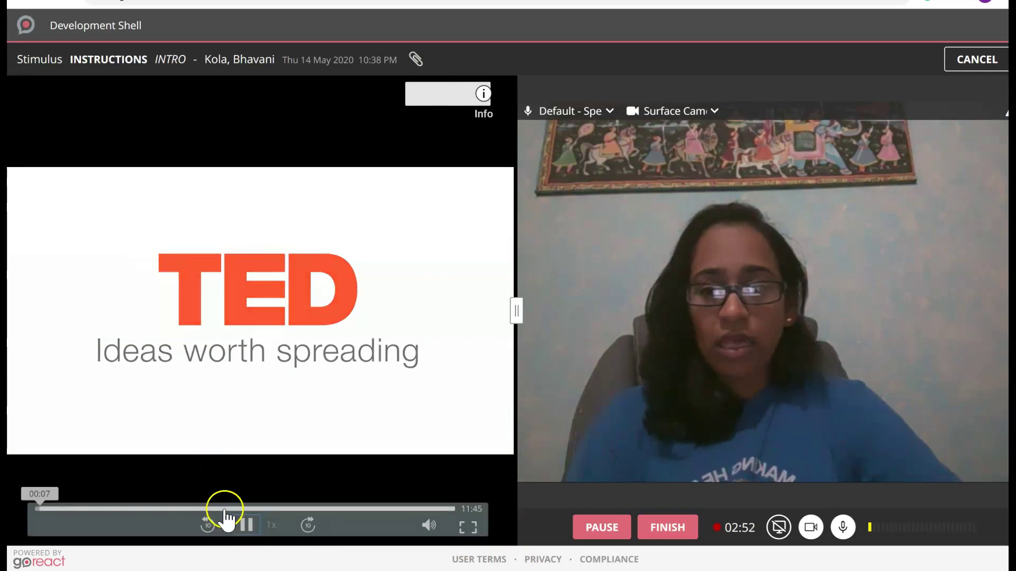
left_click(224, 509)
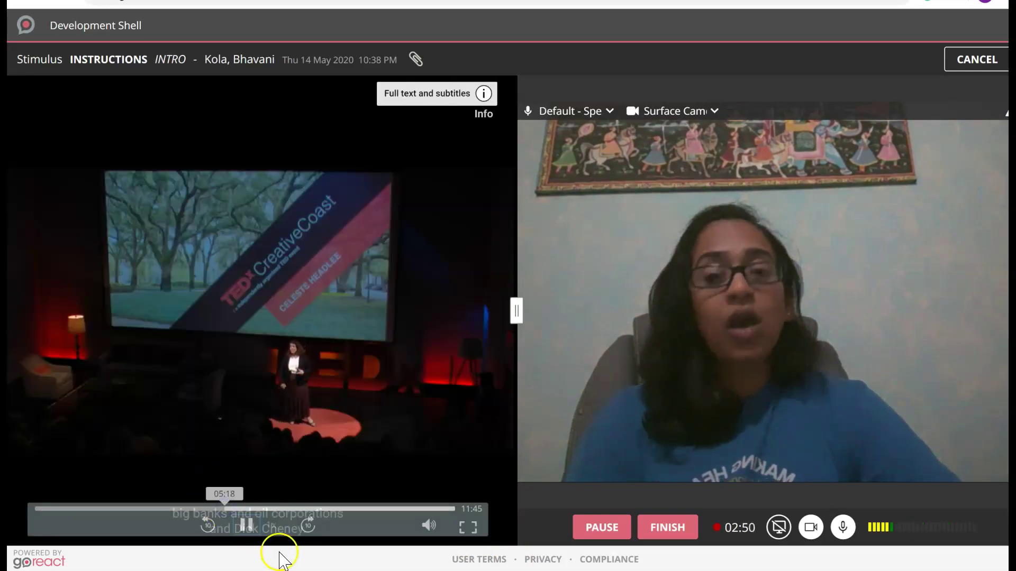
left_click(346, 509)
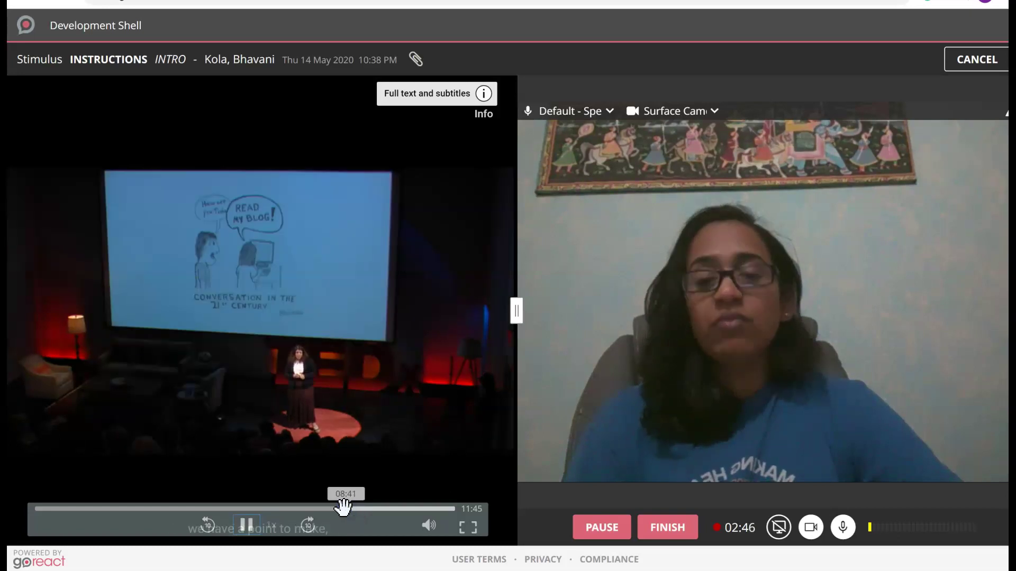
left_click(245, 525)
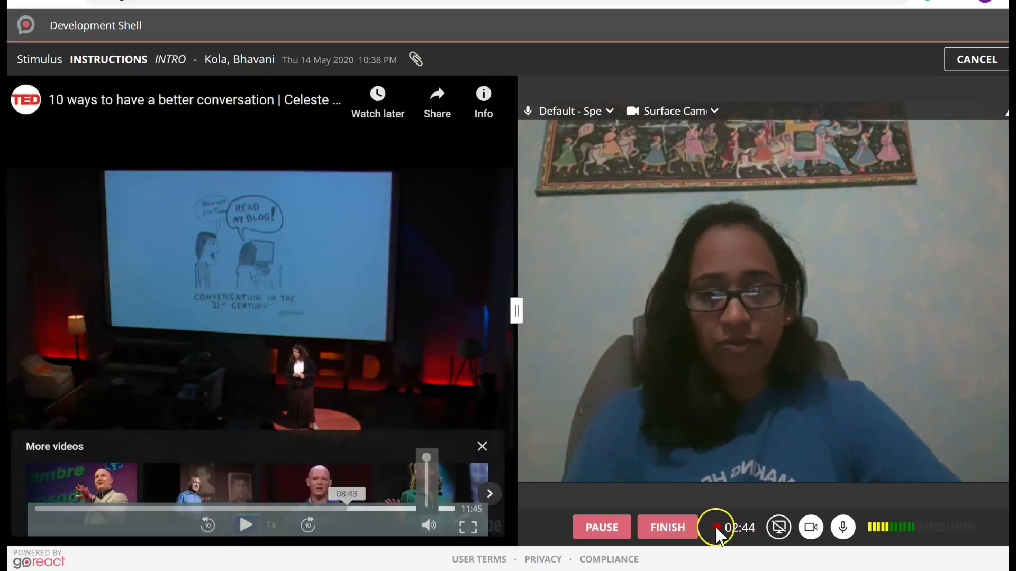
left_click(665, 536)
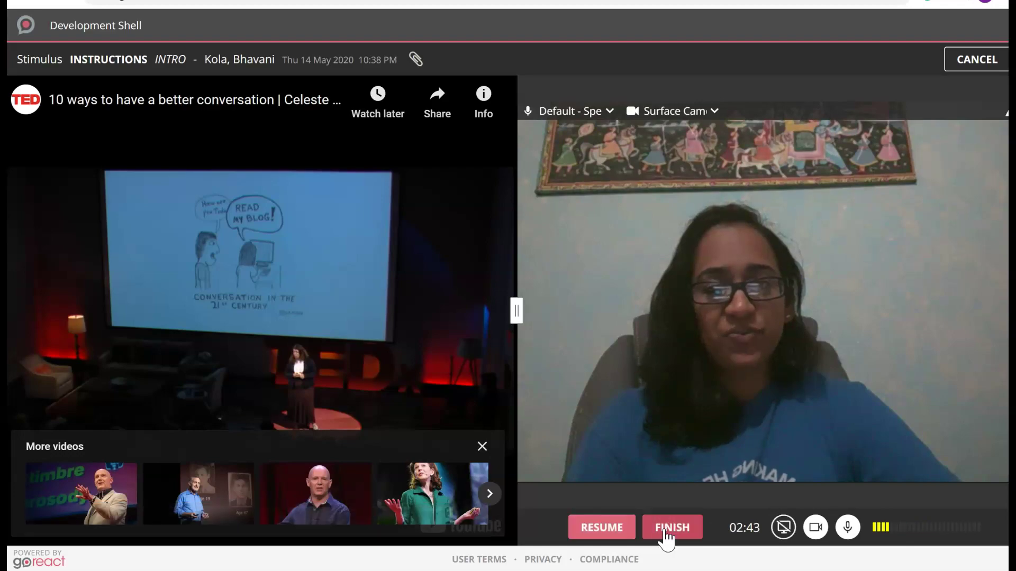
left_click(672, 527)
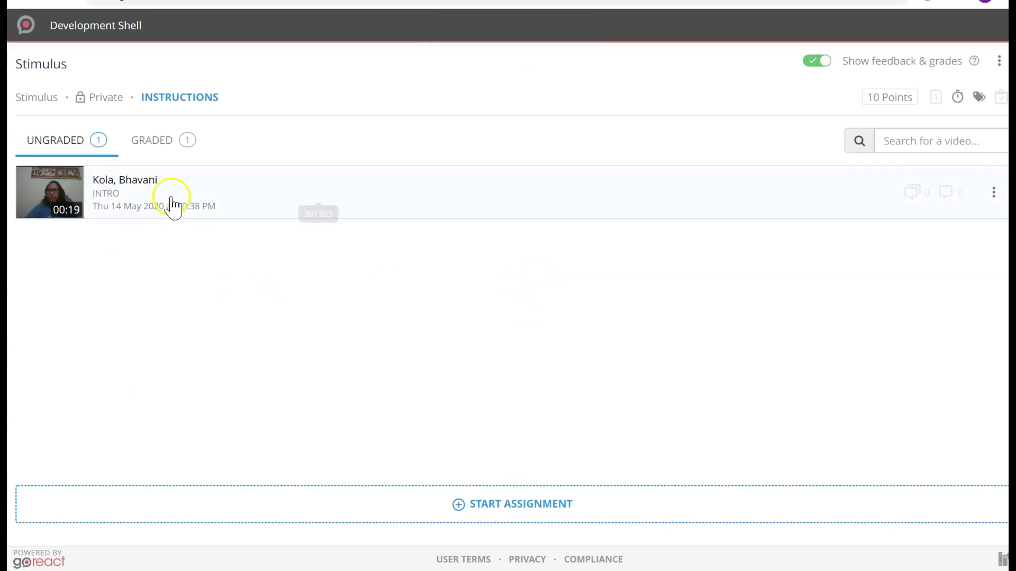
Step: Open the INTRO submission, mute it, and pause playback at 00:08
left_click(236, 203)
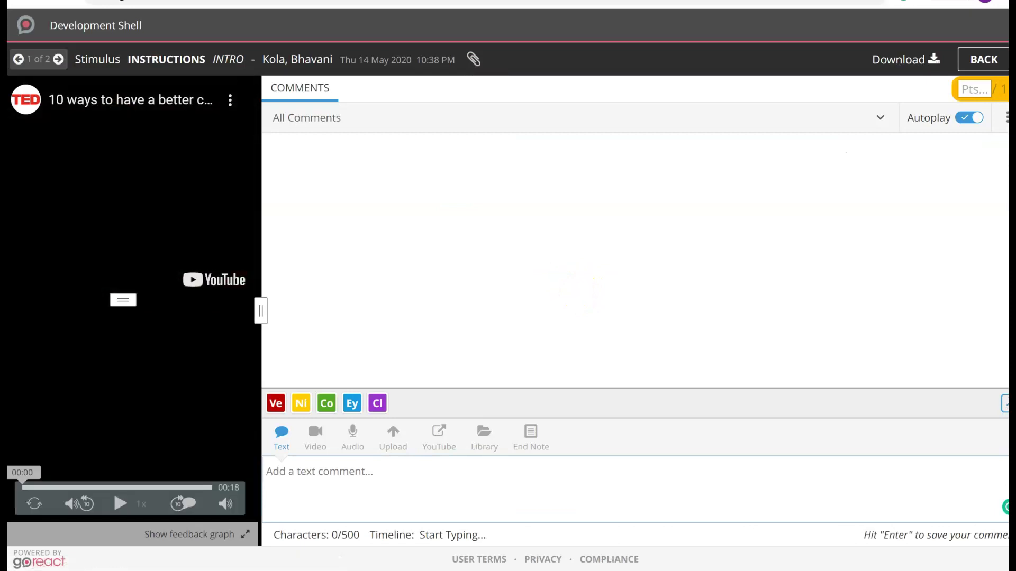
left_click(226, 504)
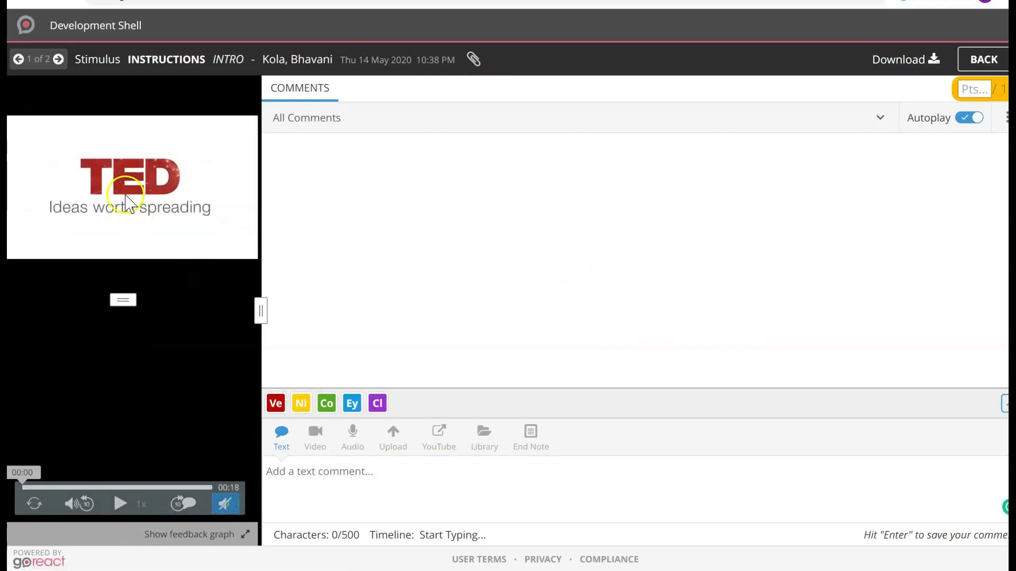
left_click(120, 505)
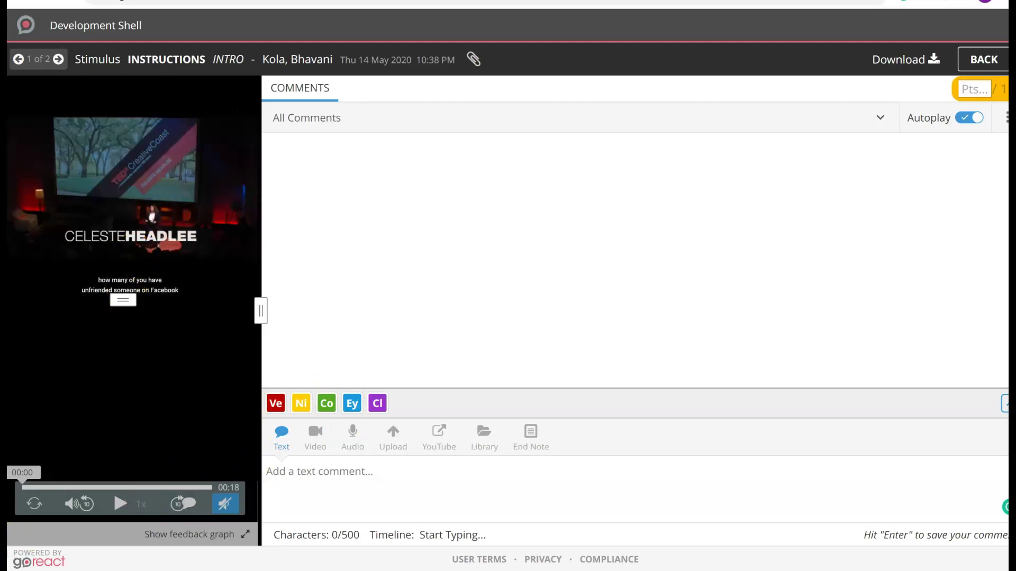
left_click(120, 505)
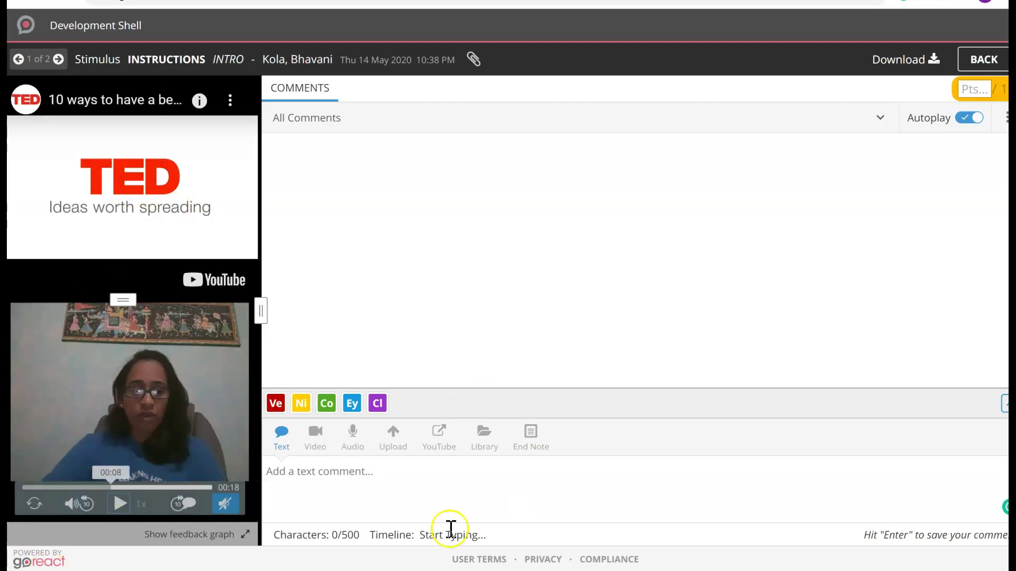
Step: Tag 00:08 with Nice Voice, Eye contact and Clear Vocals markers, then save a 3/10 score
left_click(299, 407)
left_click(351, 408)
left_click(386, 409)
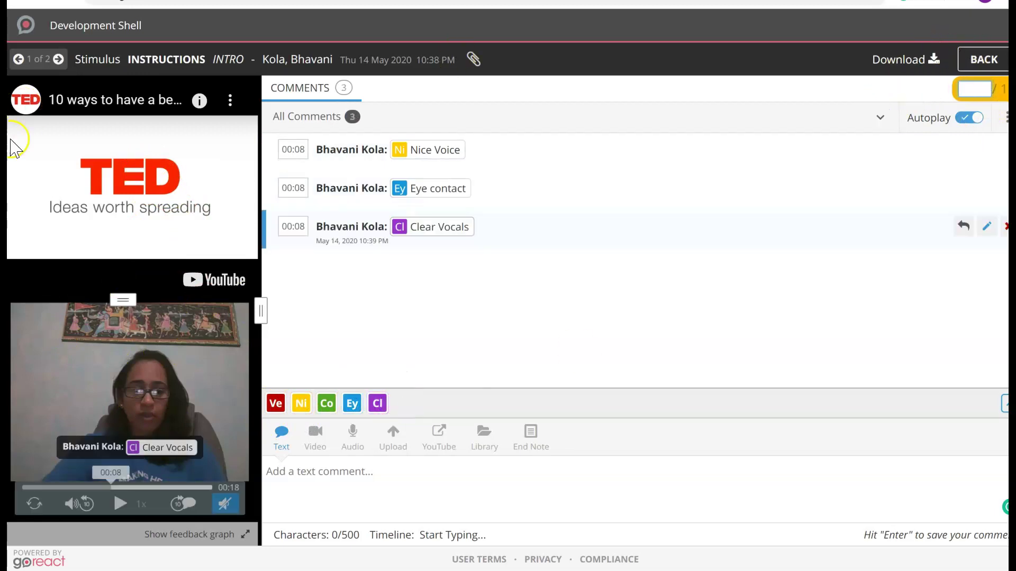
left_click(979, 63)
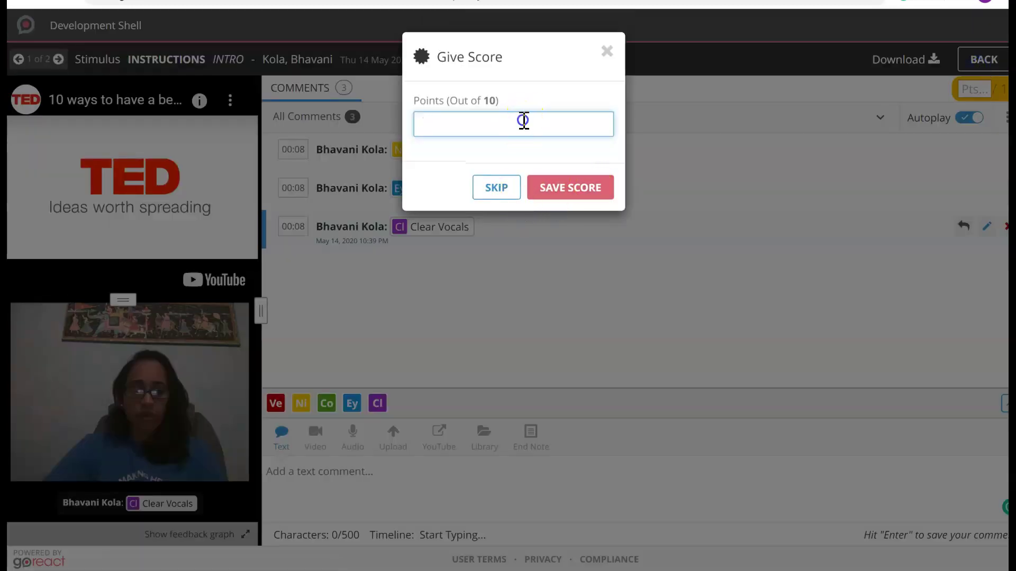
left_click(563, 186)
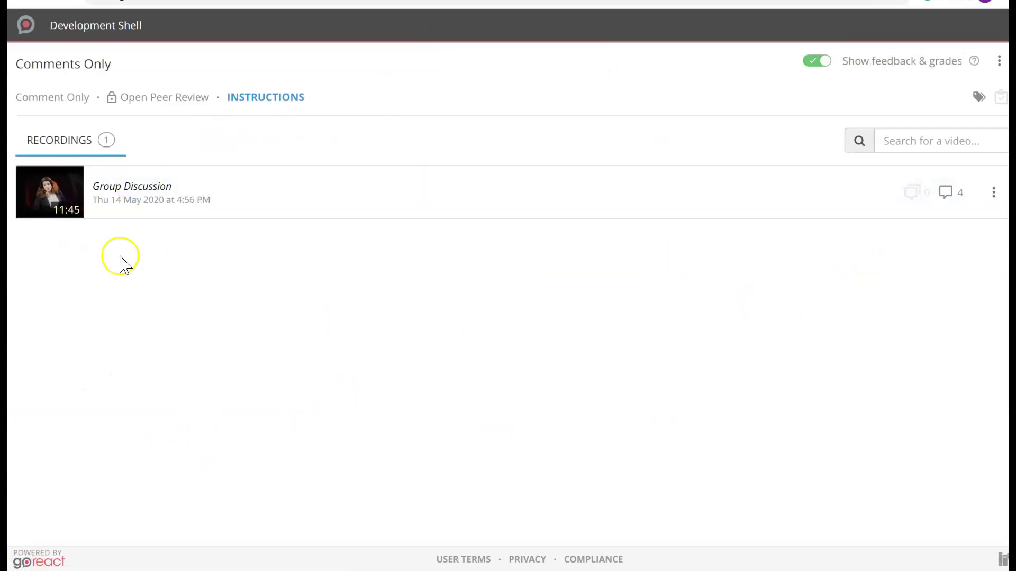
Step: Post HELLO, WELOCME and NICE BACKGROUND comments on the muted Group Discussion video
left_click(150, 192)
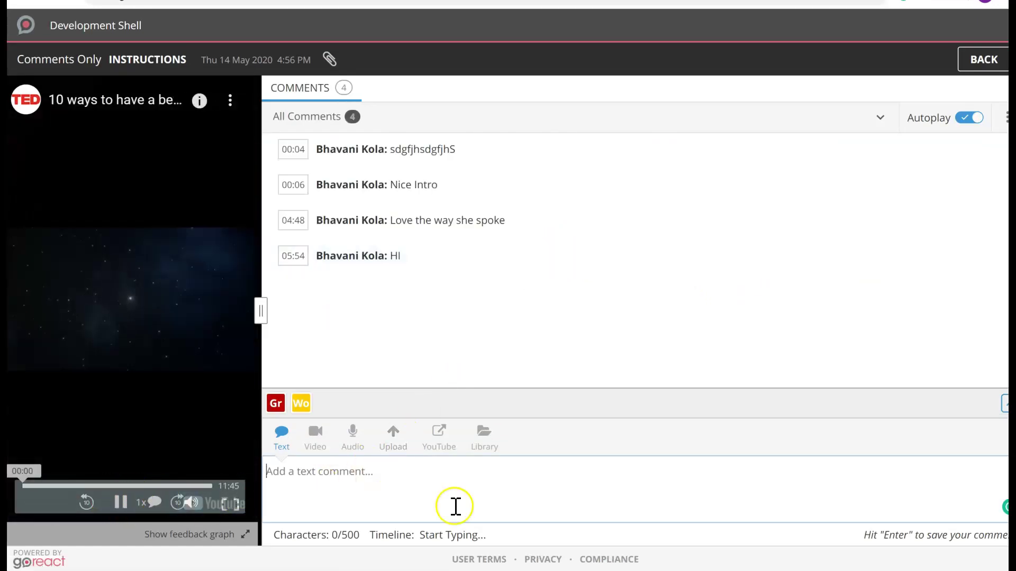
left_click(191, 503)
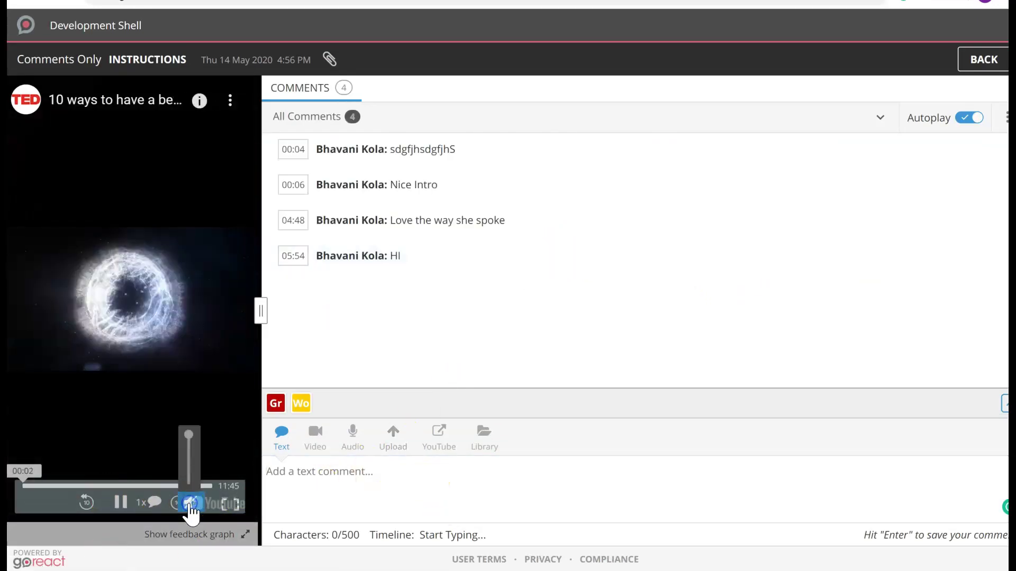
left_click(338, 469)
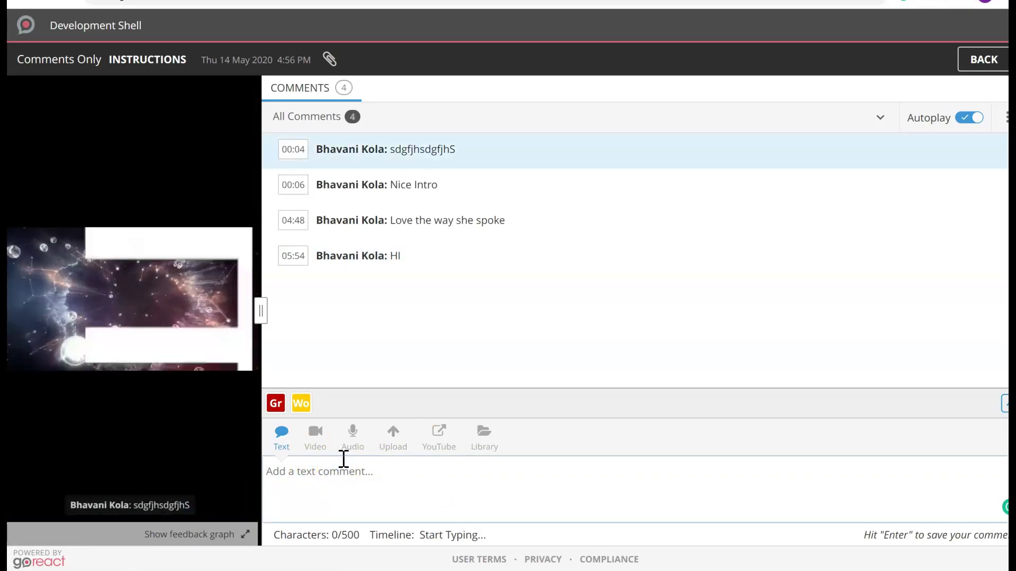
type("HELLO")
key("Return")
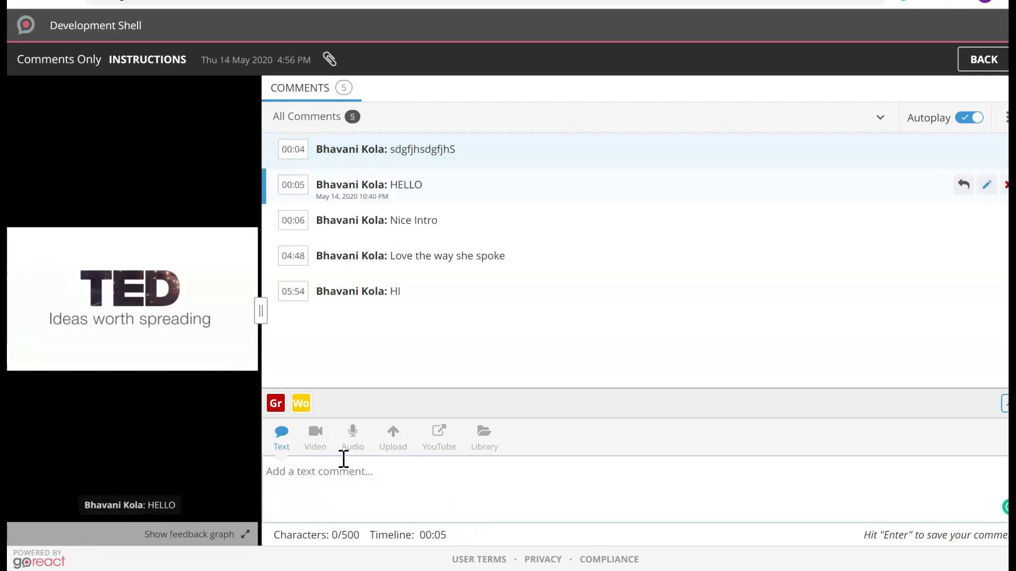
type("WELOCME")
key("Return")
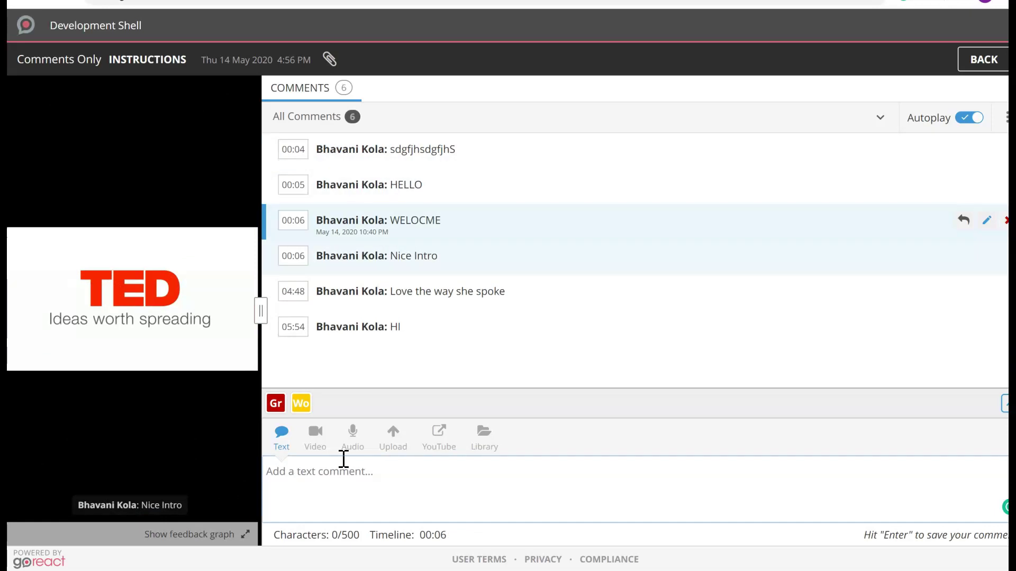
type("NICE BACKGROUND")
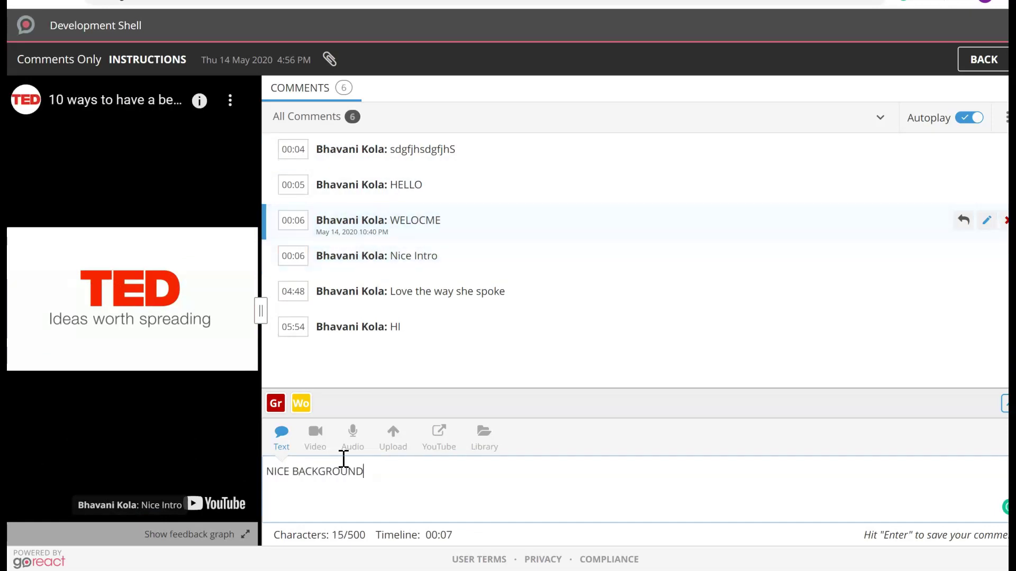
key("Return")
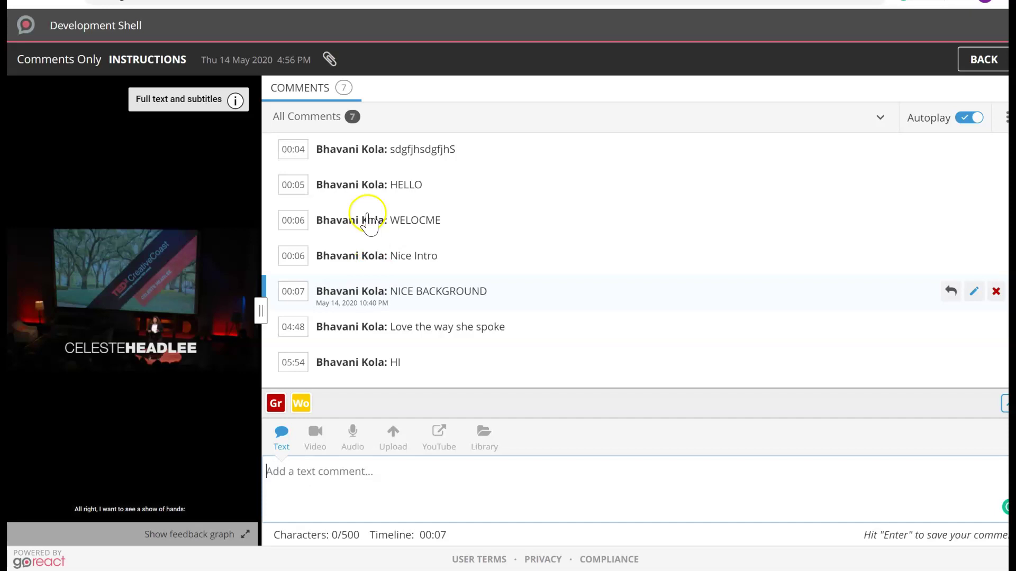
left_click(985, 63)
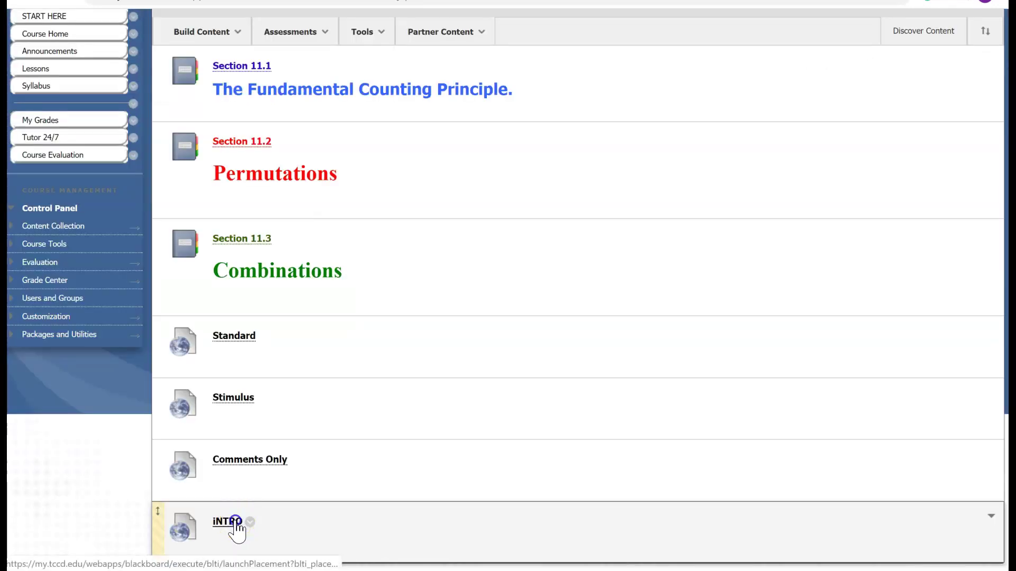
Step: Open iNTRO and create a submission titled ABC with the student as presenter
left_click(234, 521)
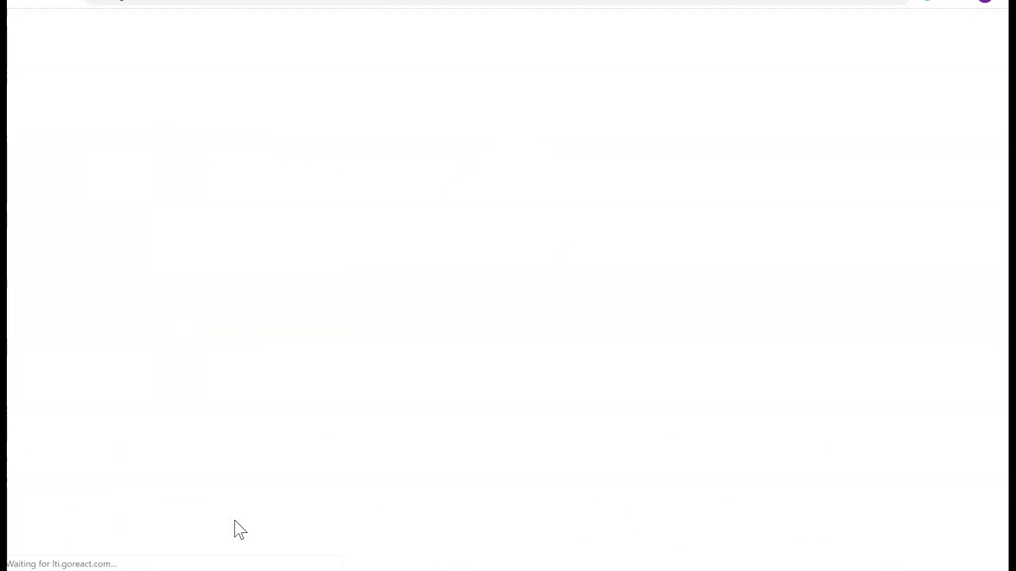
left_click(506, 505)
left_click(418, 113)
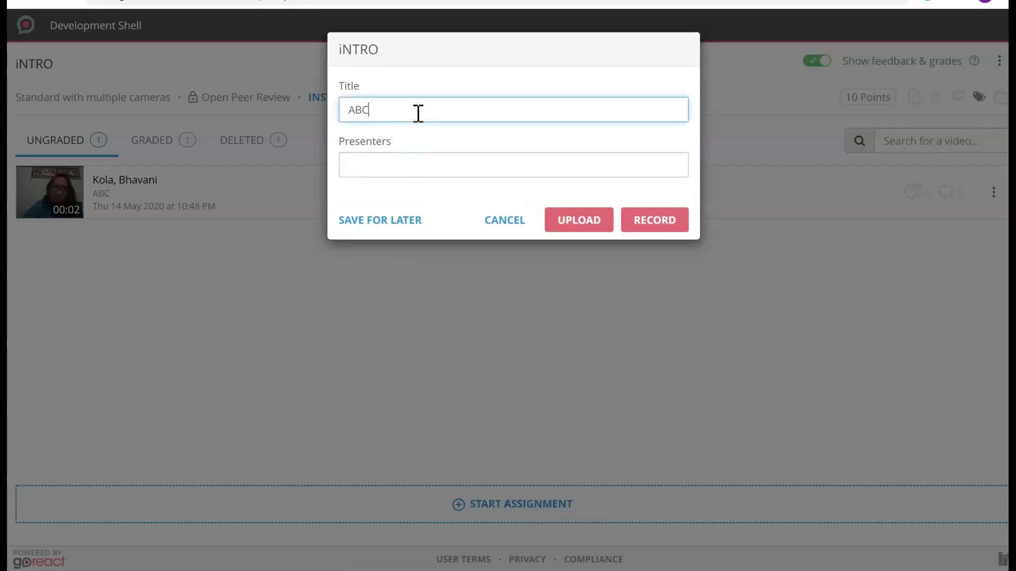
left_click(420, 163)
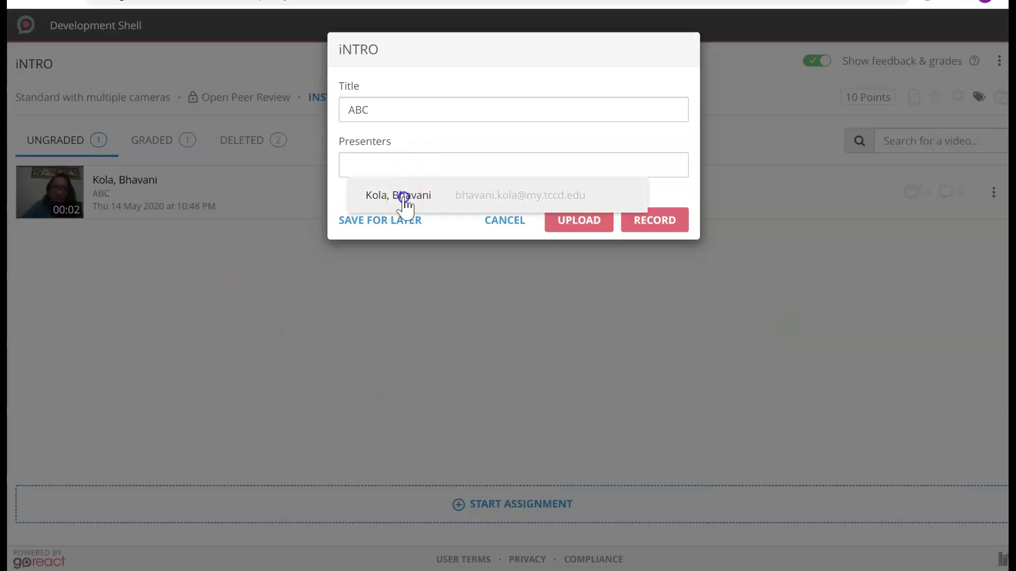
left_click(398, 194)
Step: Open the recorder, dismiss its instructions, and mirror the webcam preview
left_click(650, 223)
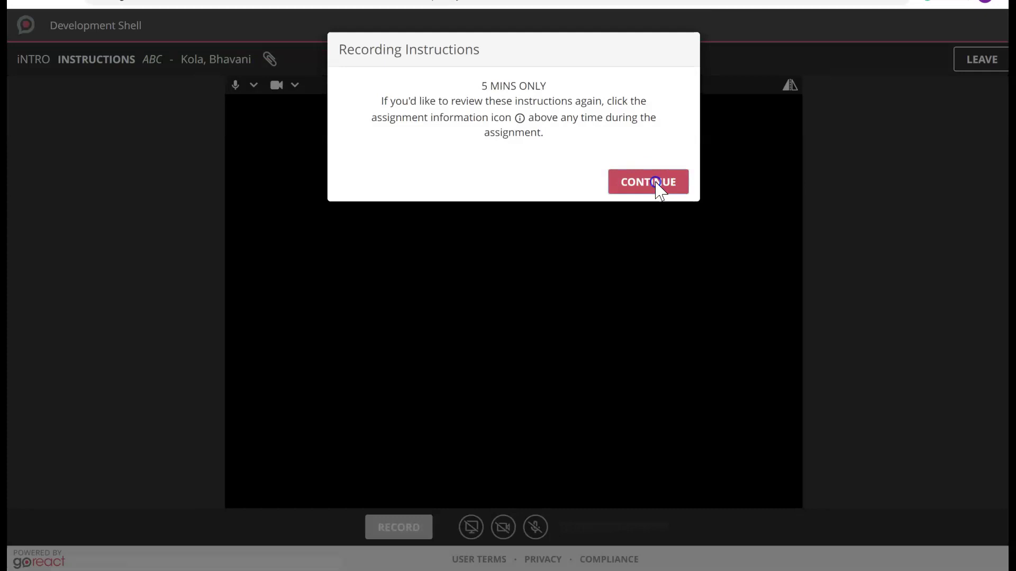
left_click(656, 183)
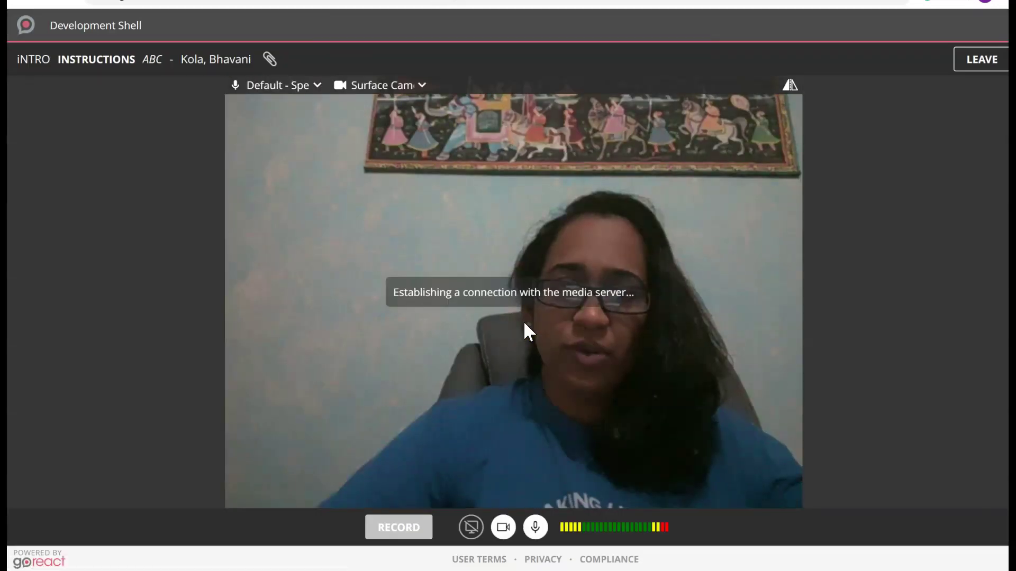
left_click(789, 85)
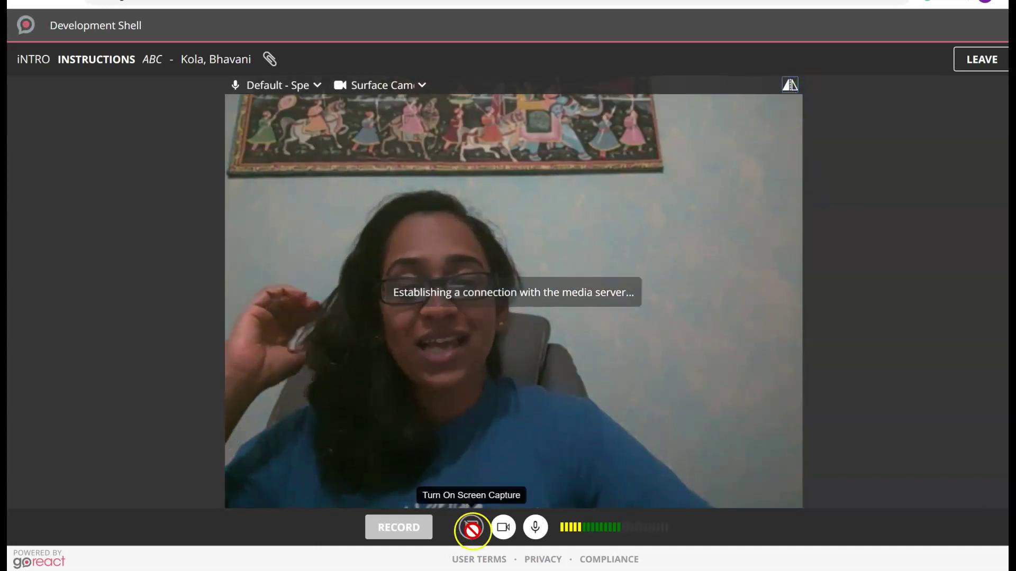
Step: Enable screen capture and share the Chrome tab Lessons – DEV-DEV-01978
left_click(473, 529)
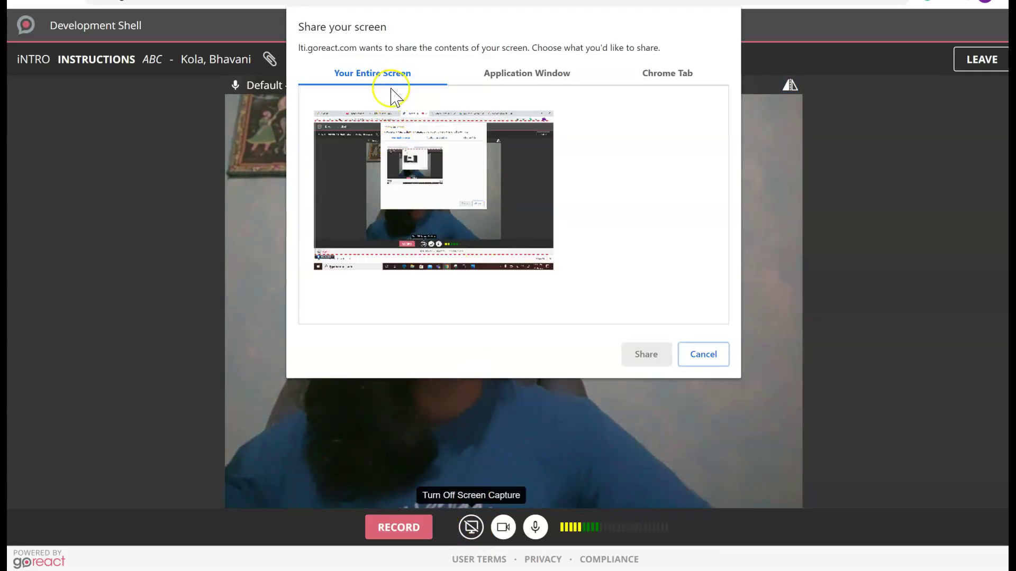
left_click(537, 77)
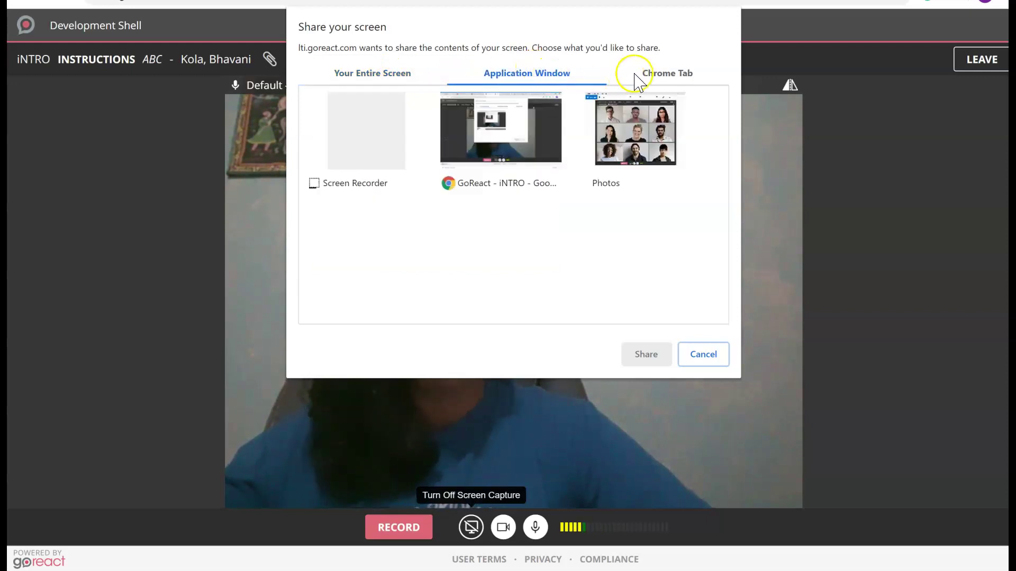
left_click(651, 73)
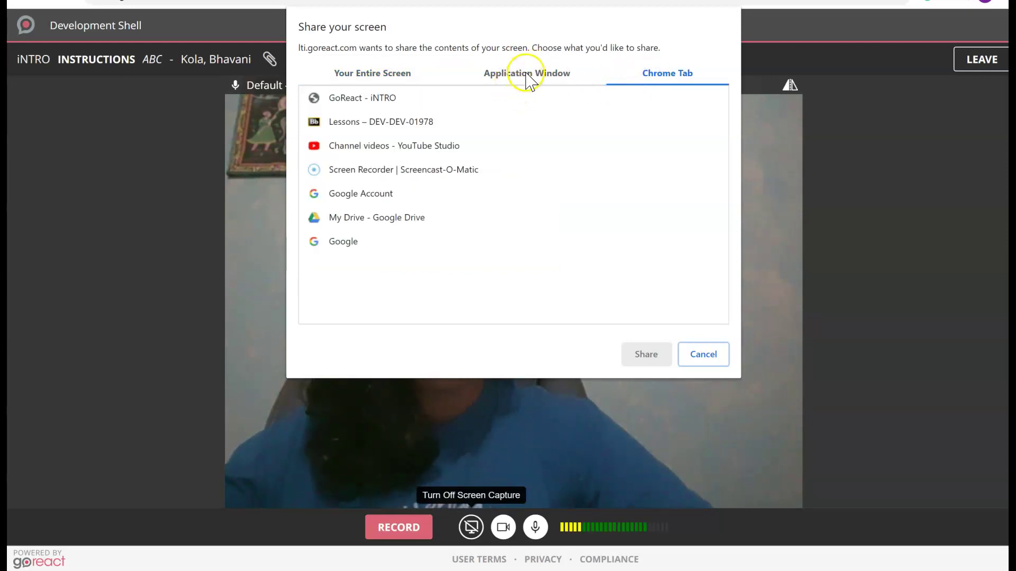
left_click(526, 73)
left_click(649, 77)
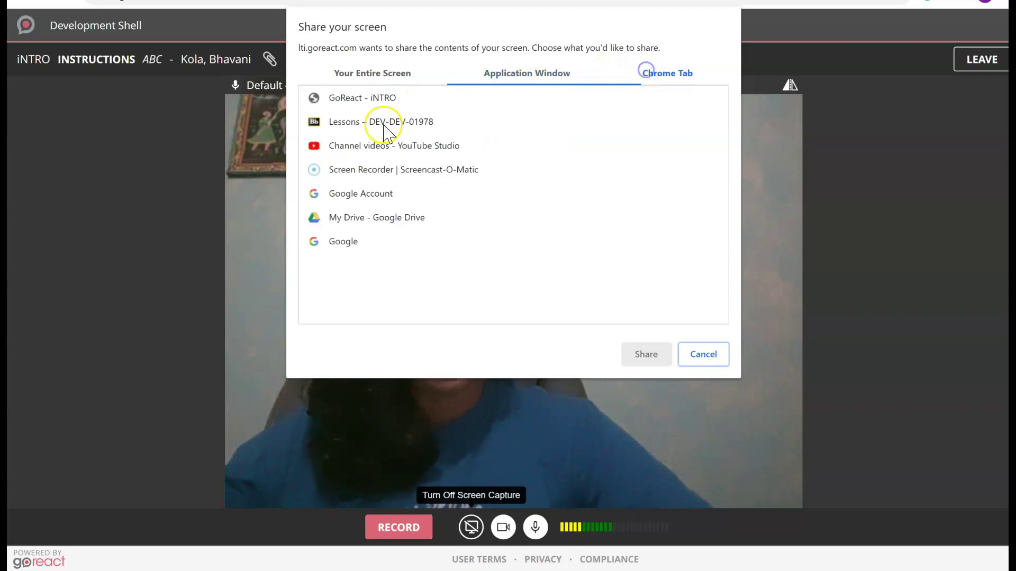
left_click(370, 123)
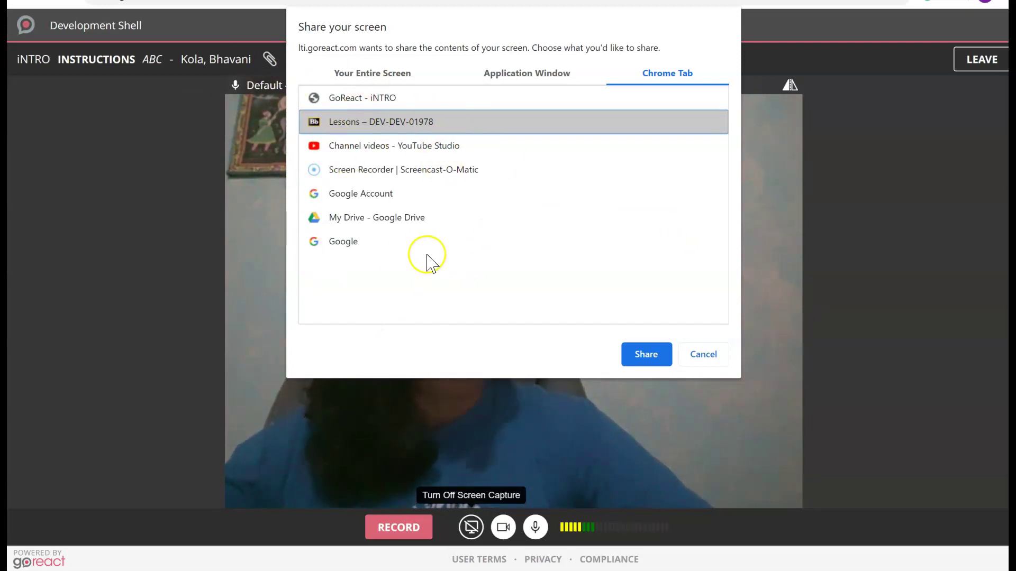
left_click(652, 357)
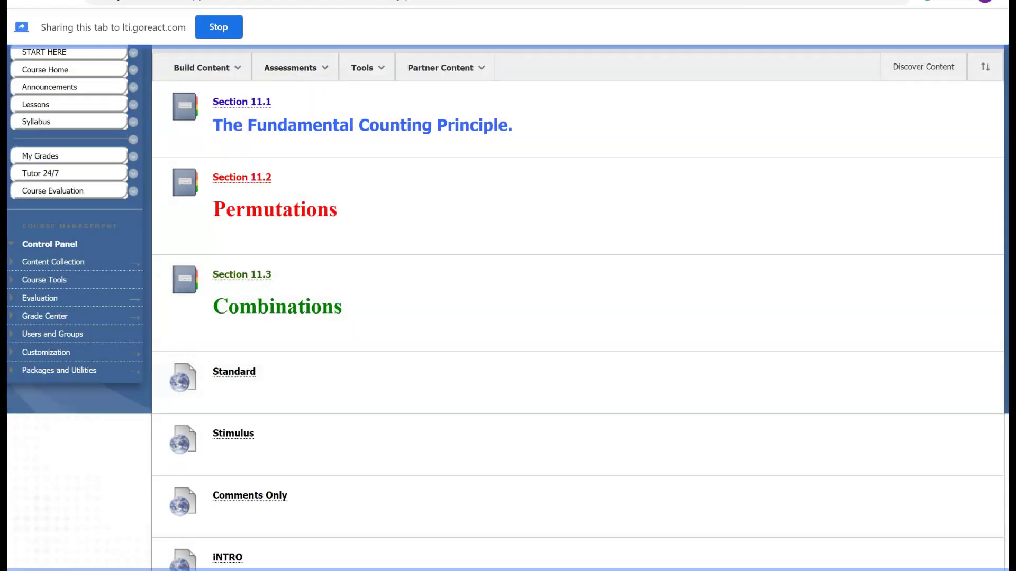
Step: Return to the recorder, unmirror the preview, then record, finish and post the ABC screen capture
key("ctrl+Tab")
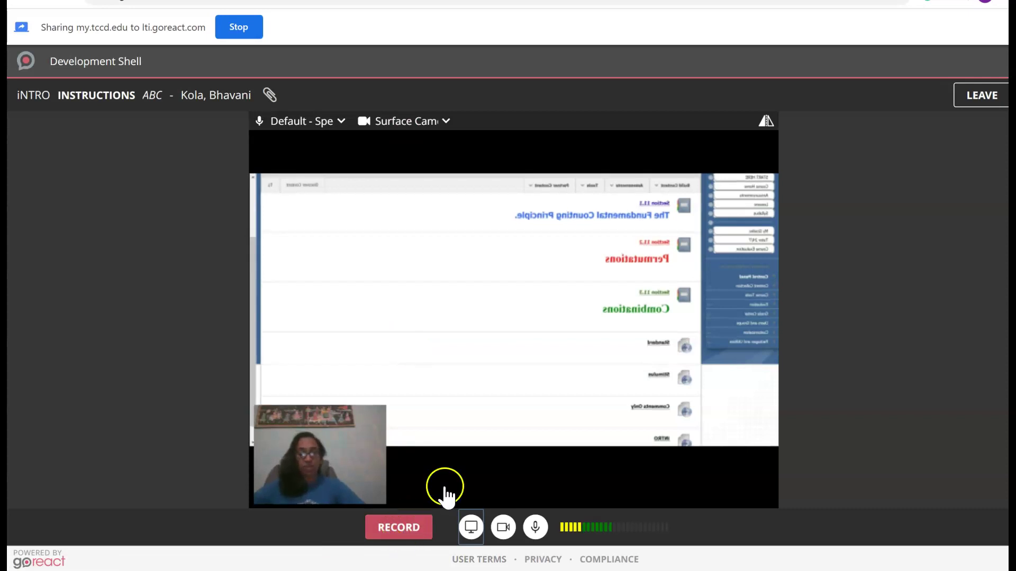
left_click(766, 121)
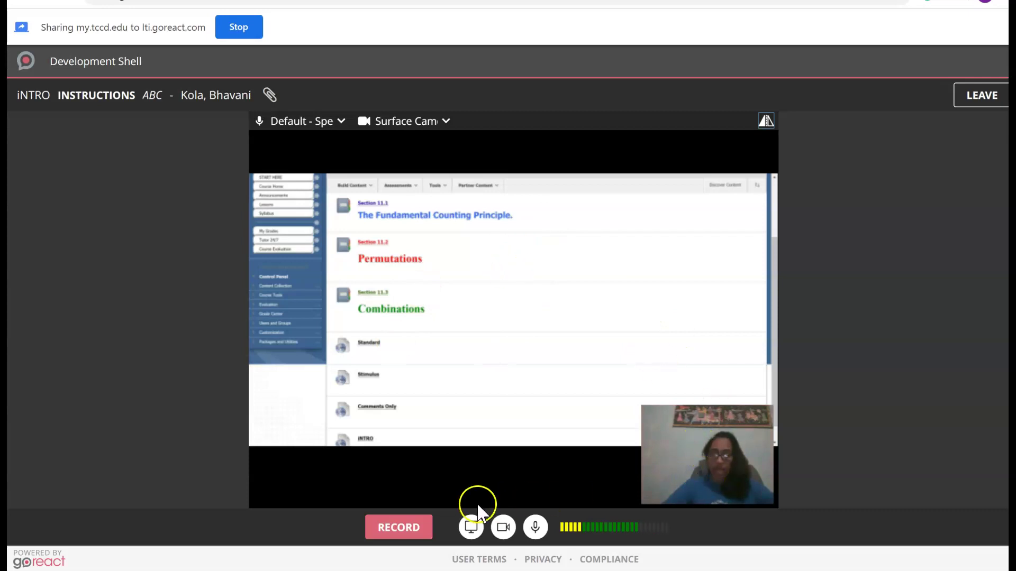
left_click(418, 537)
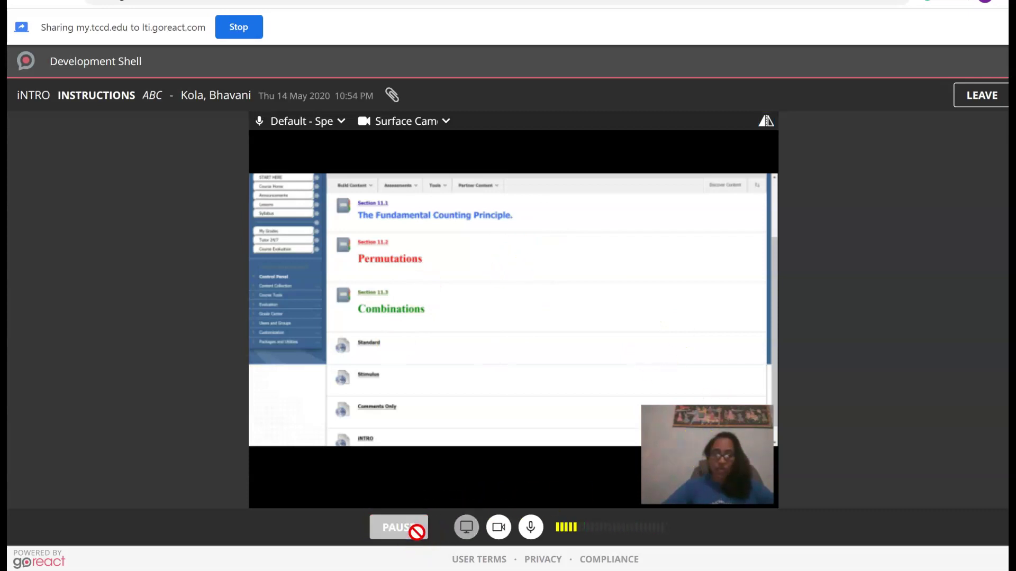
left_click(426, 534)
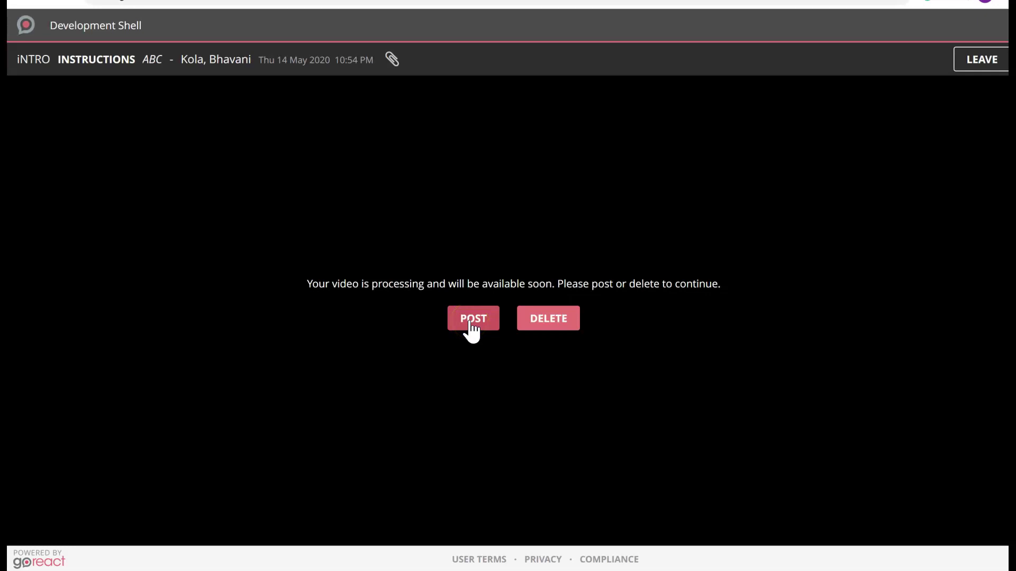
left_click(471, 320)
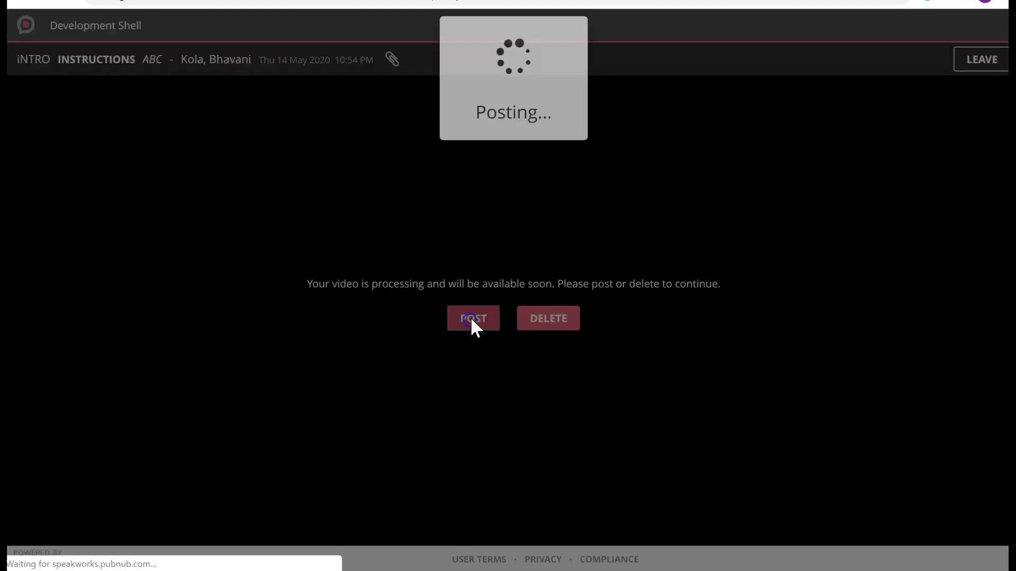